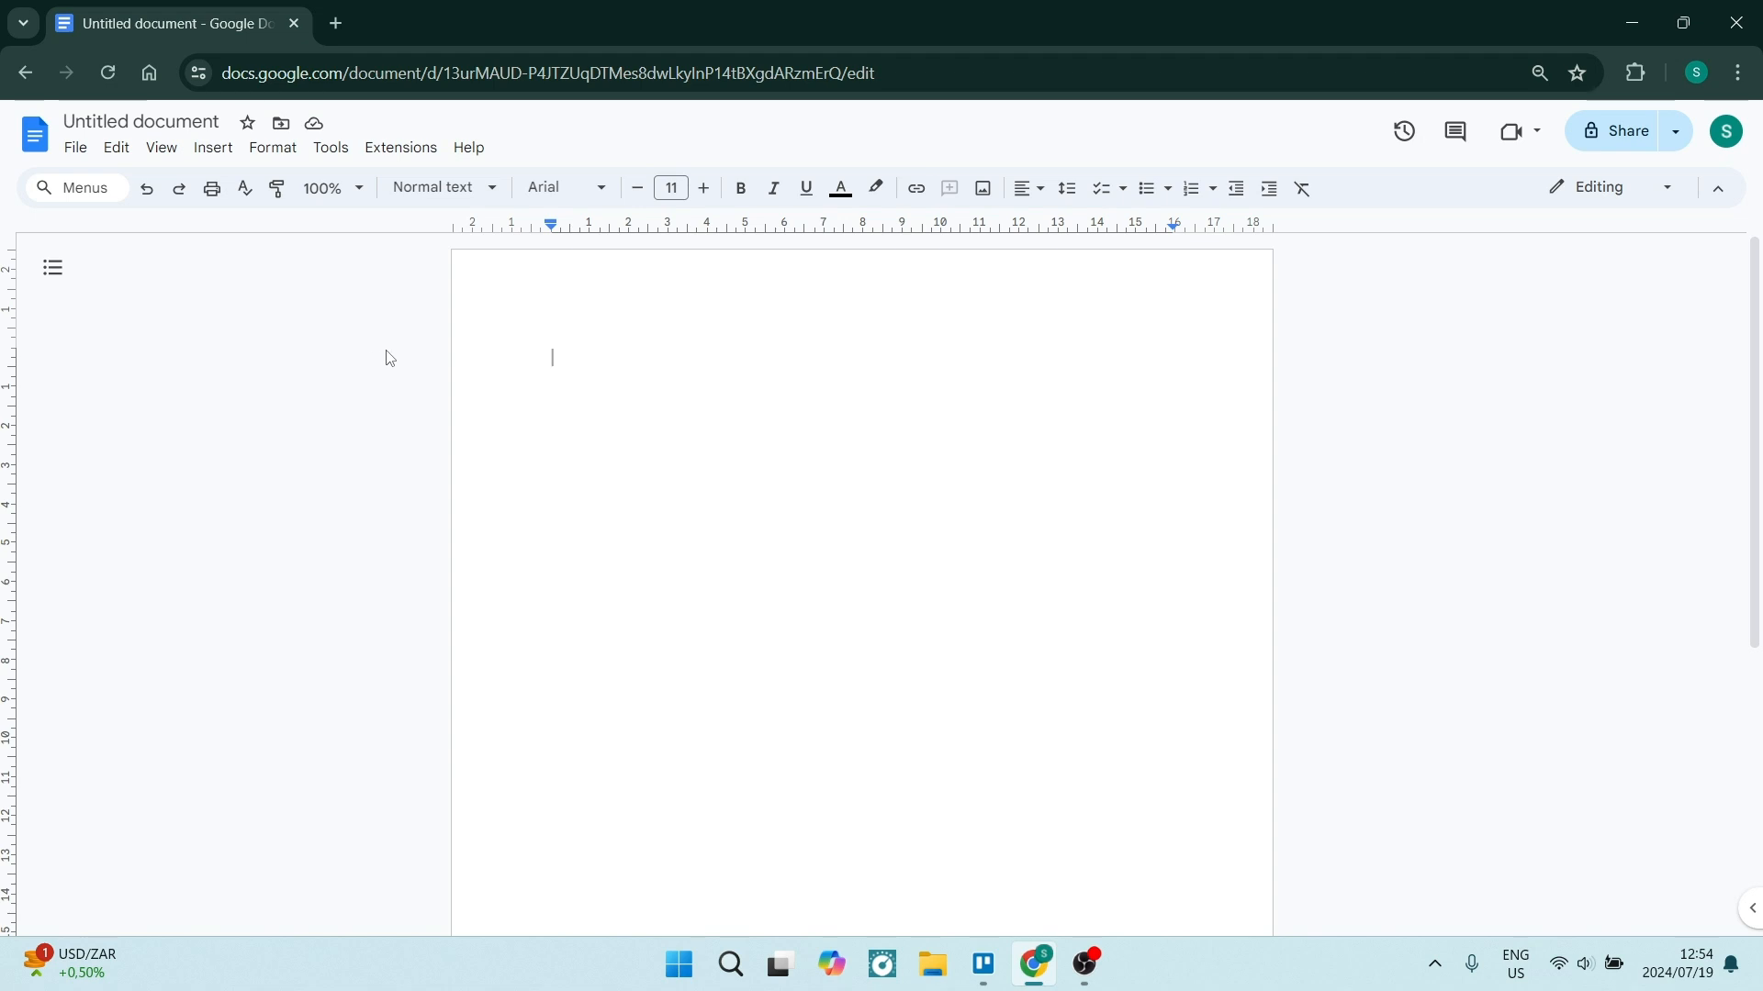
Set the body text to 12 pt Times New Roman
click(703, 190)
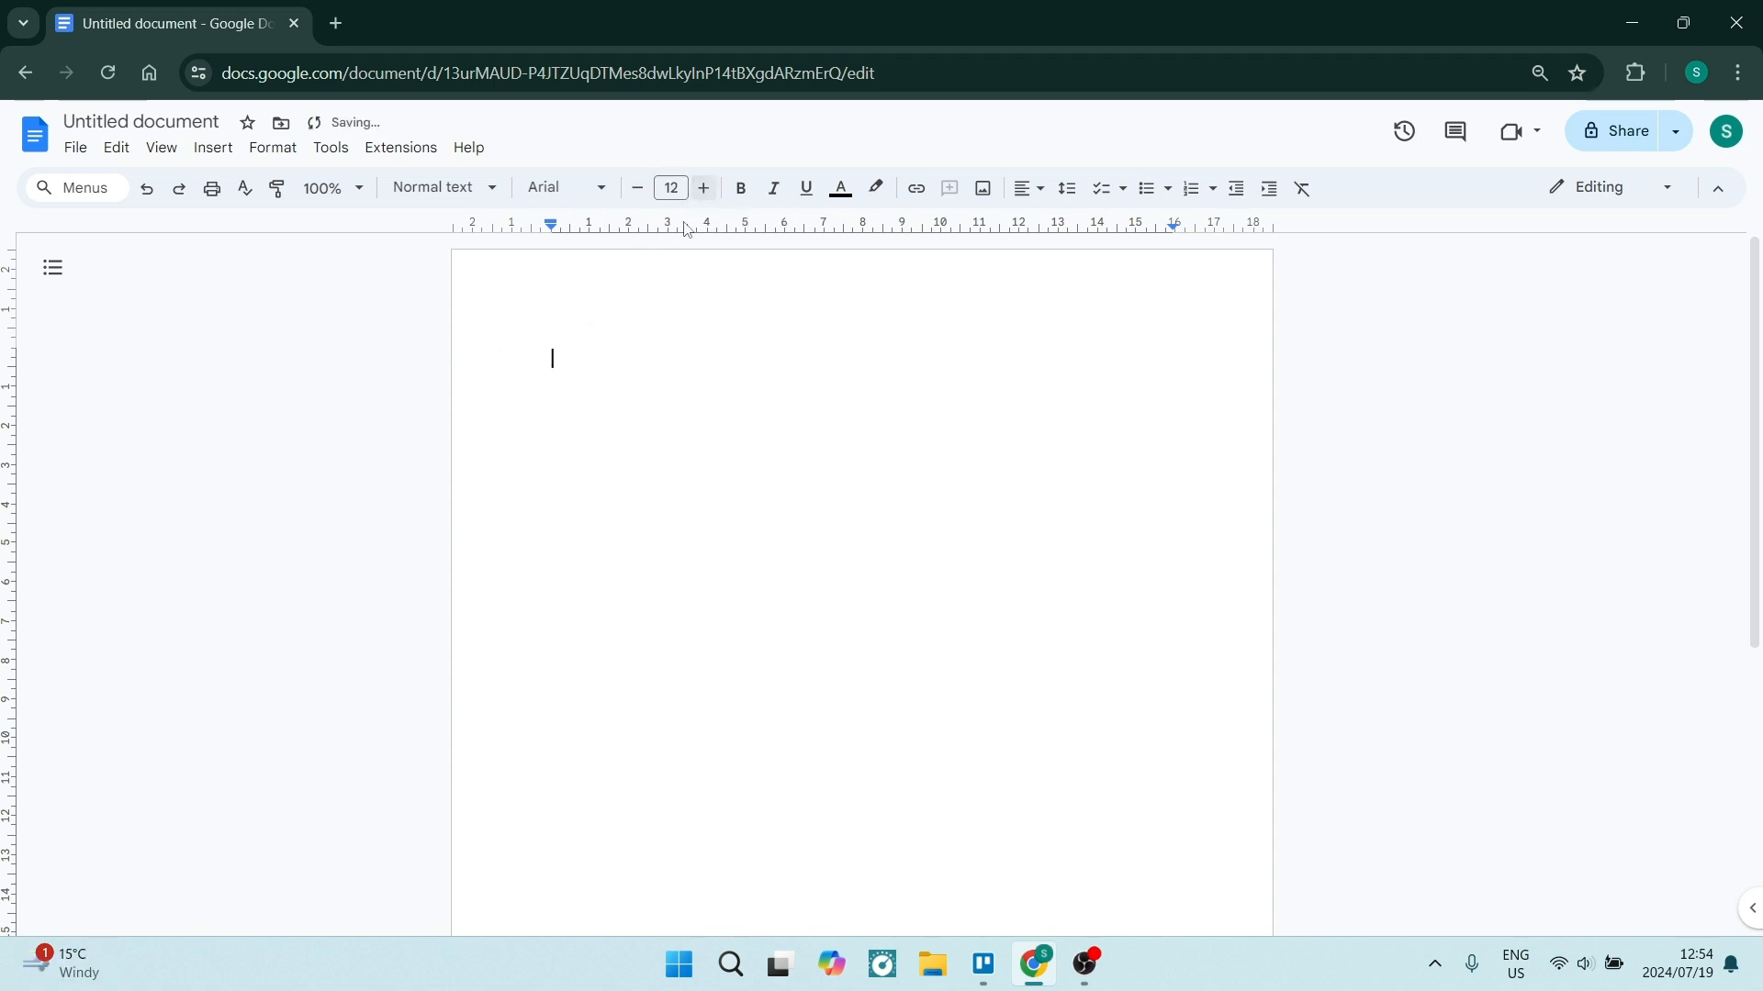
click(606, 190)
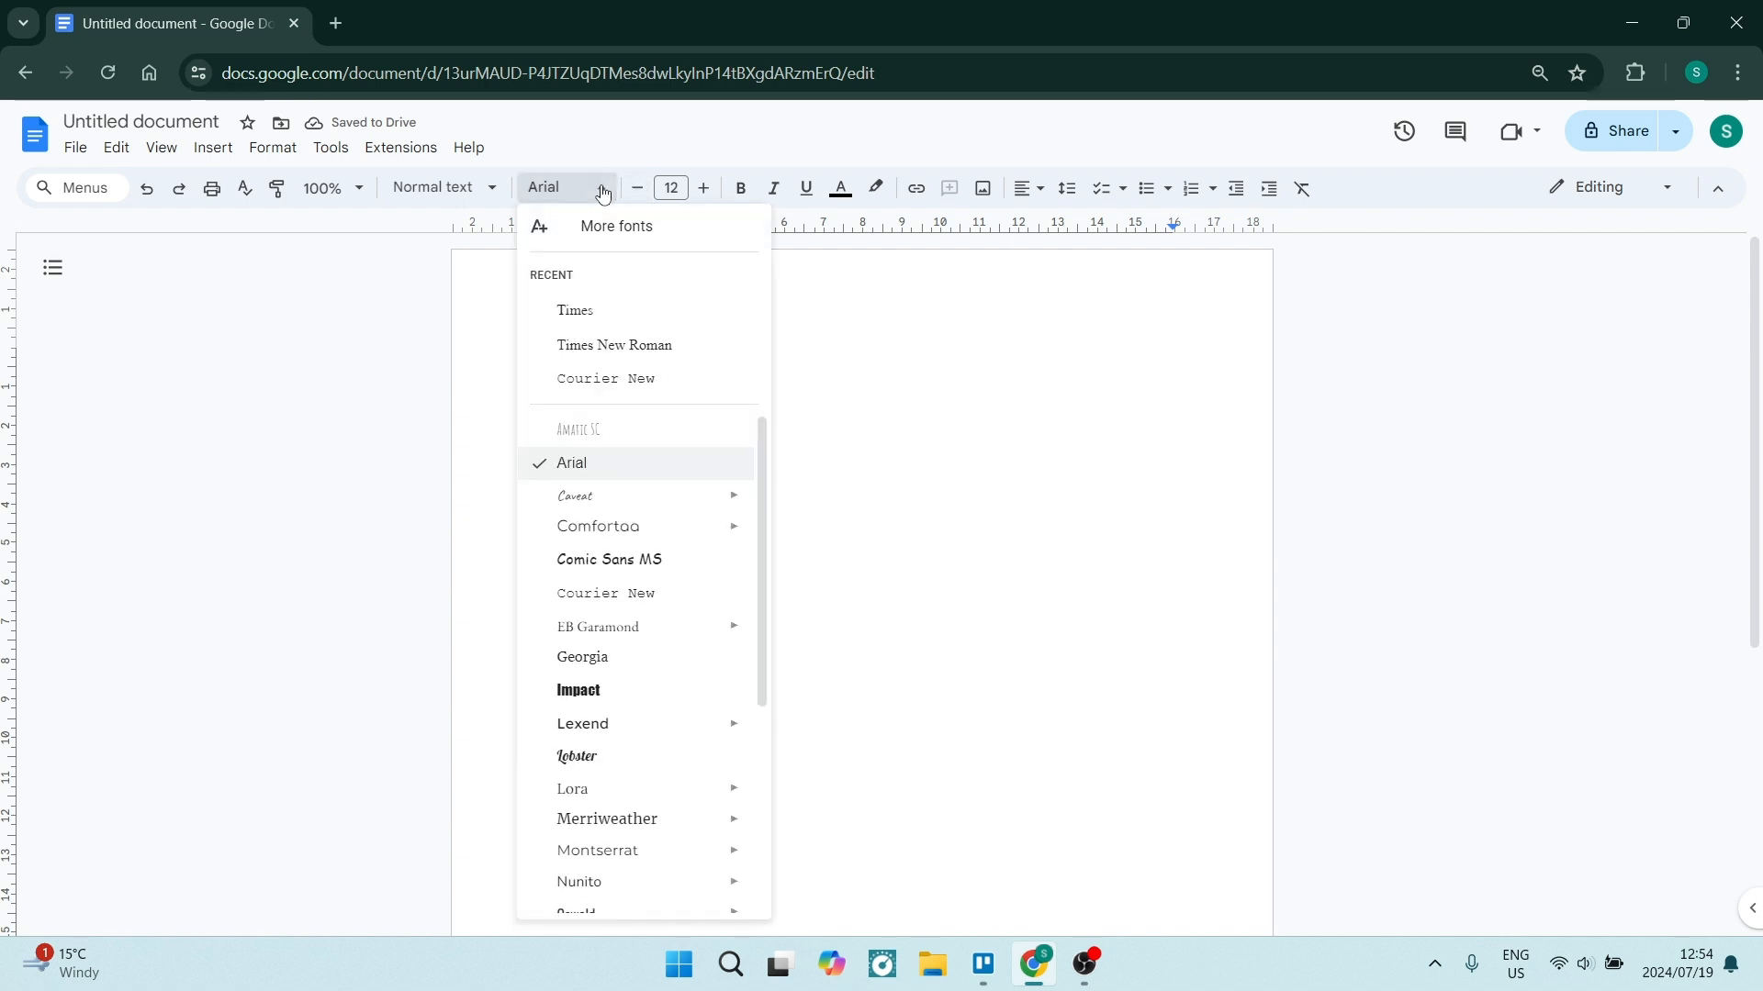
click(623, 345)
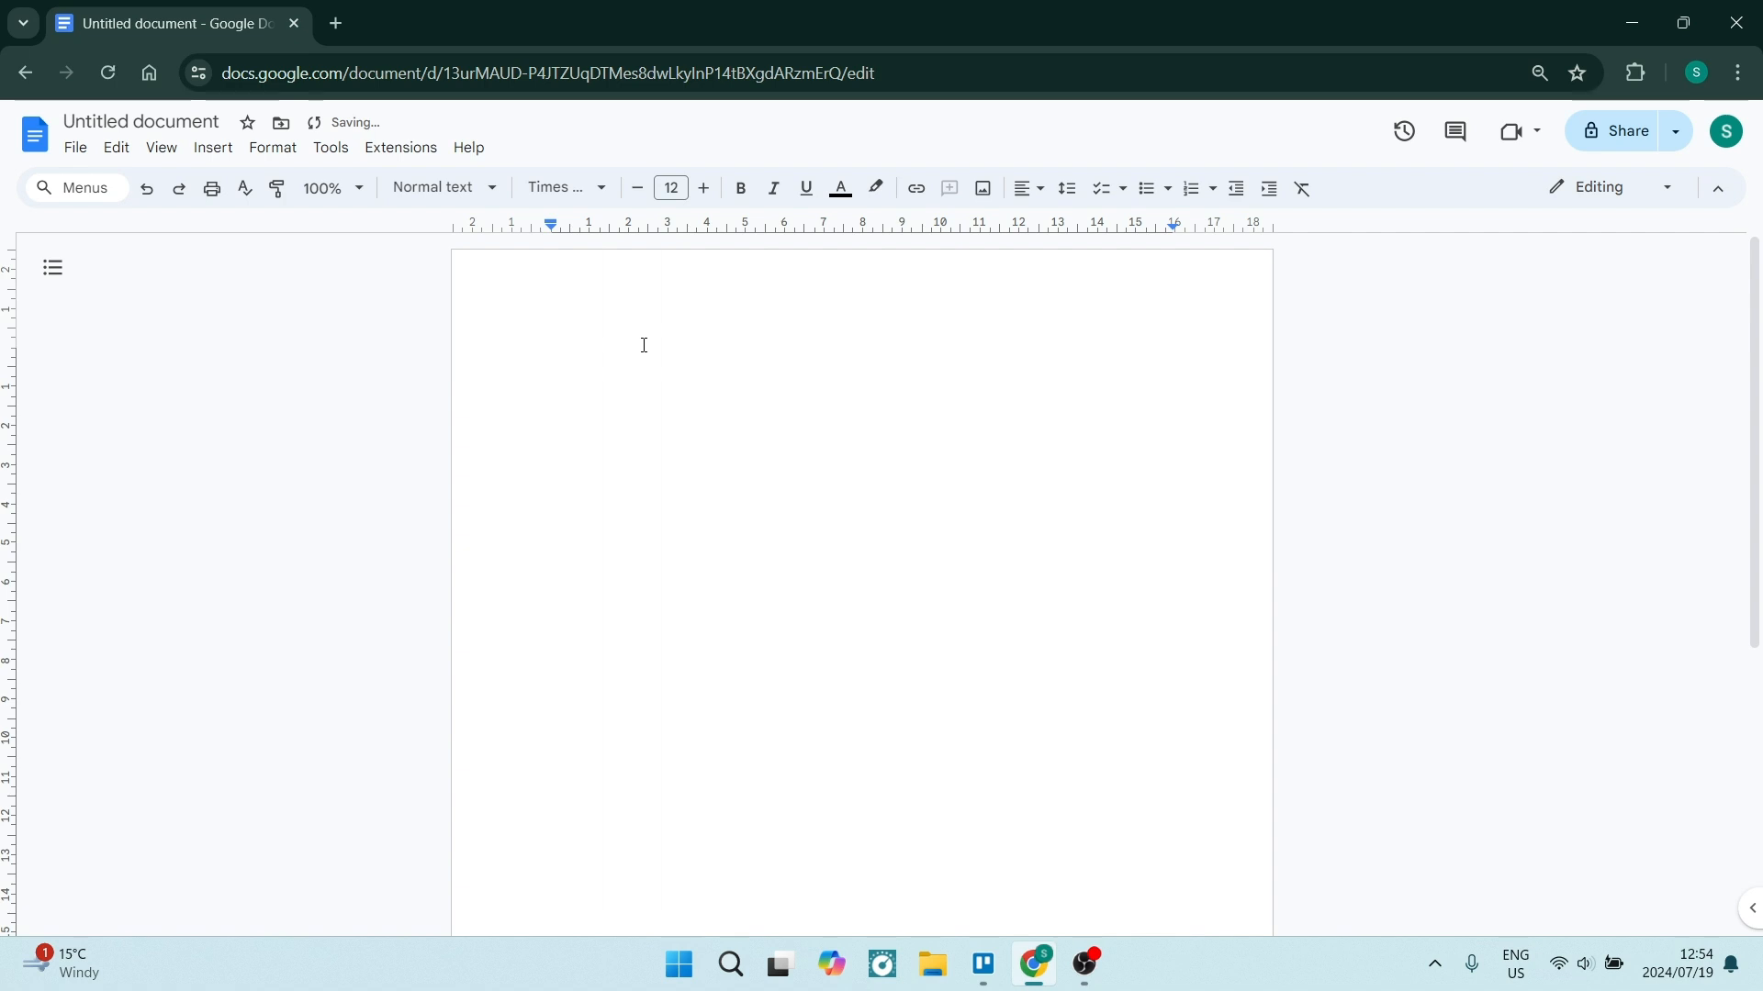
Apply the page setup with 2.54 cm margins on all four sides to the whole document
click(75, 150)
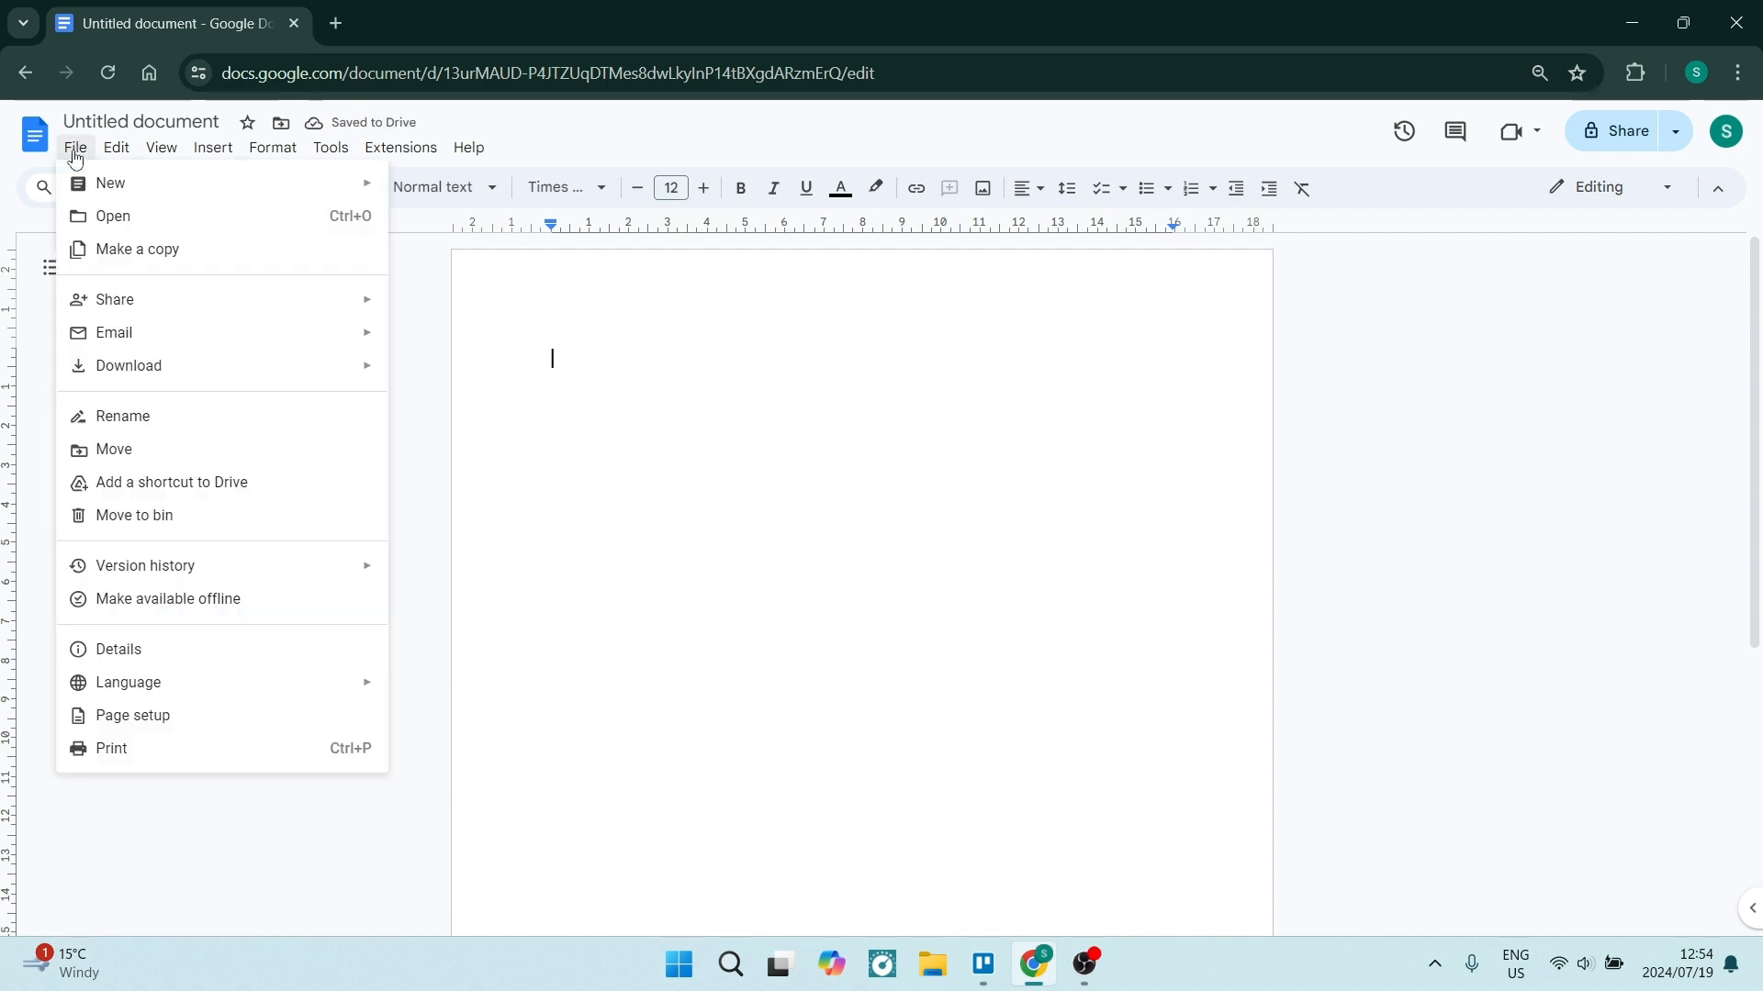
click(157, 716)
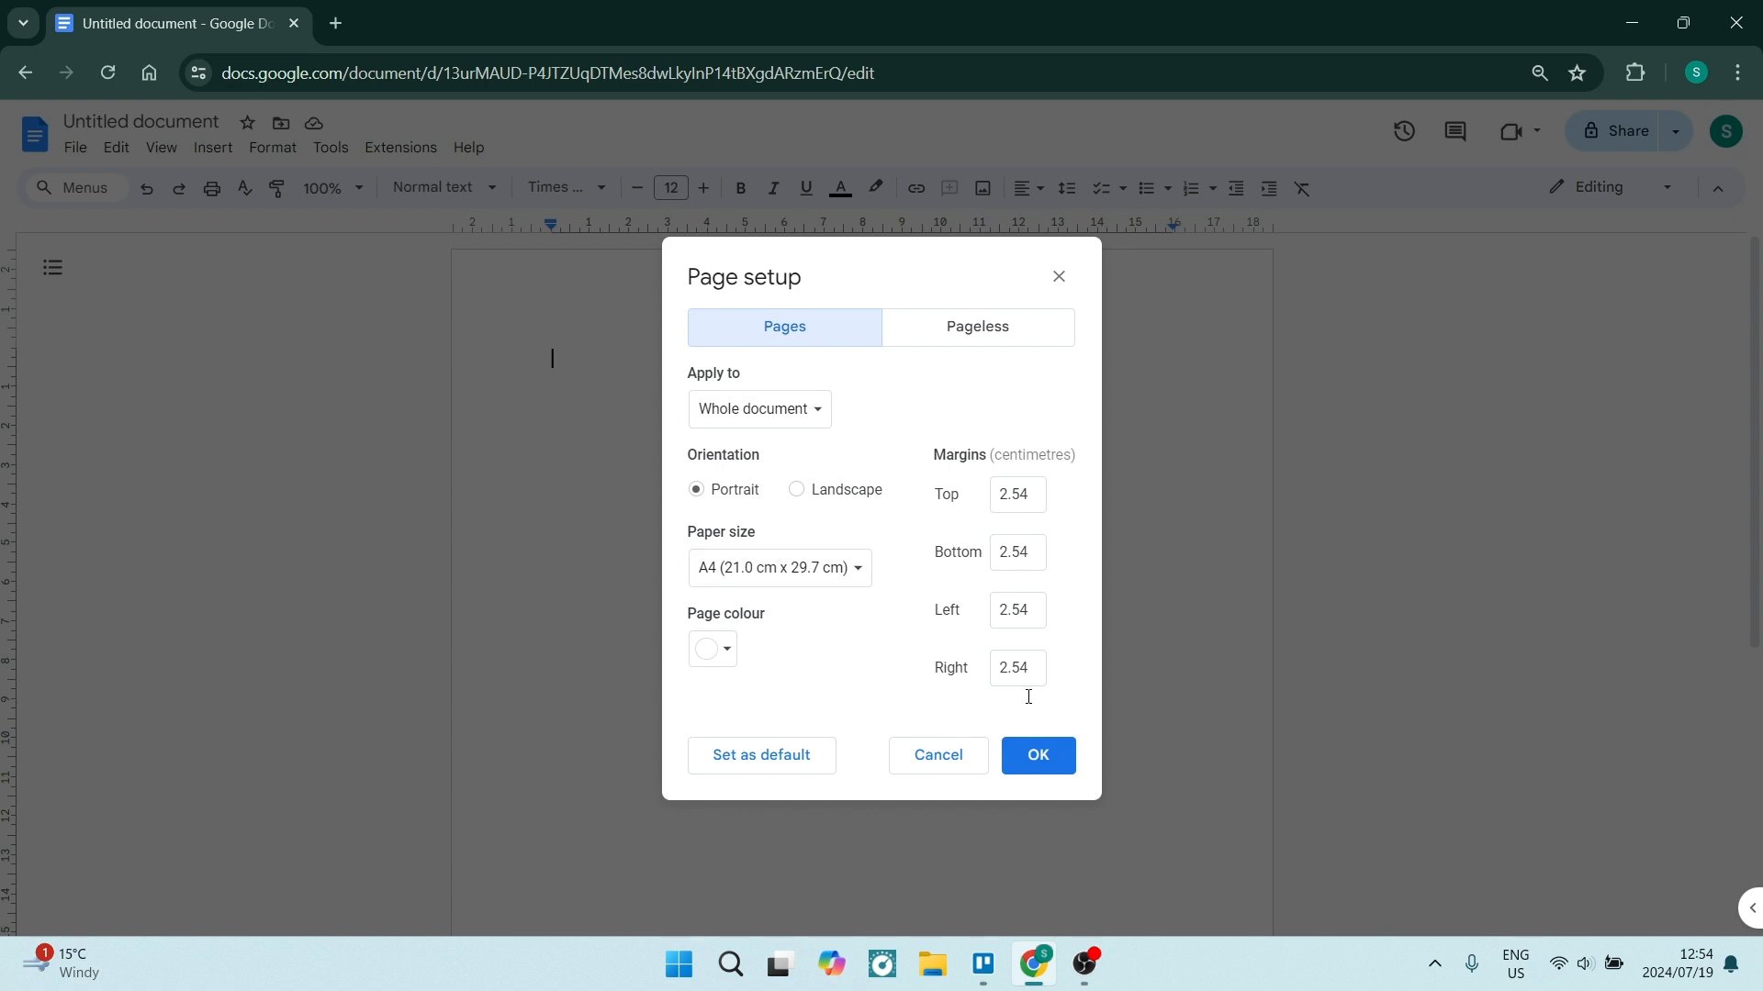
click(1040, 758)
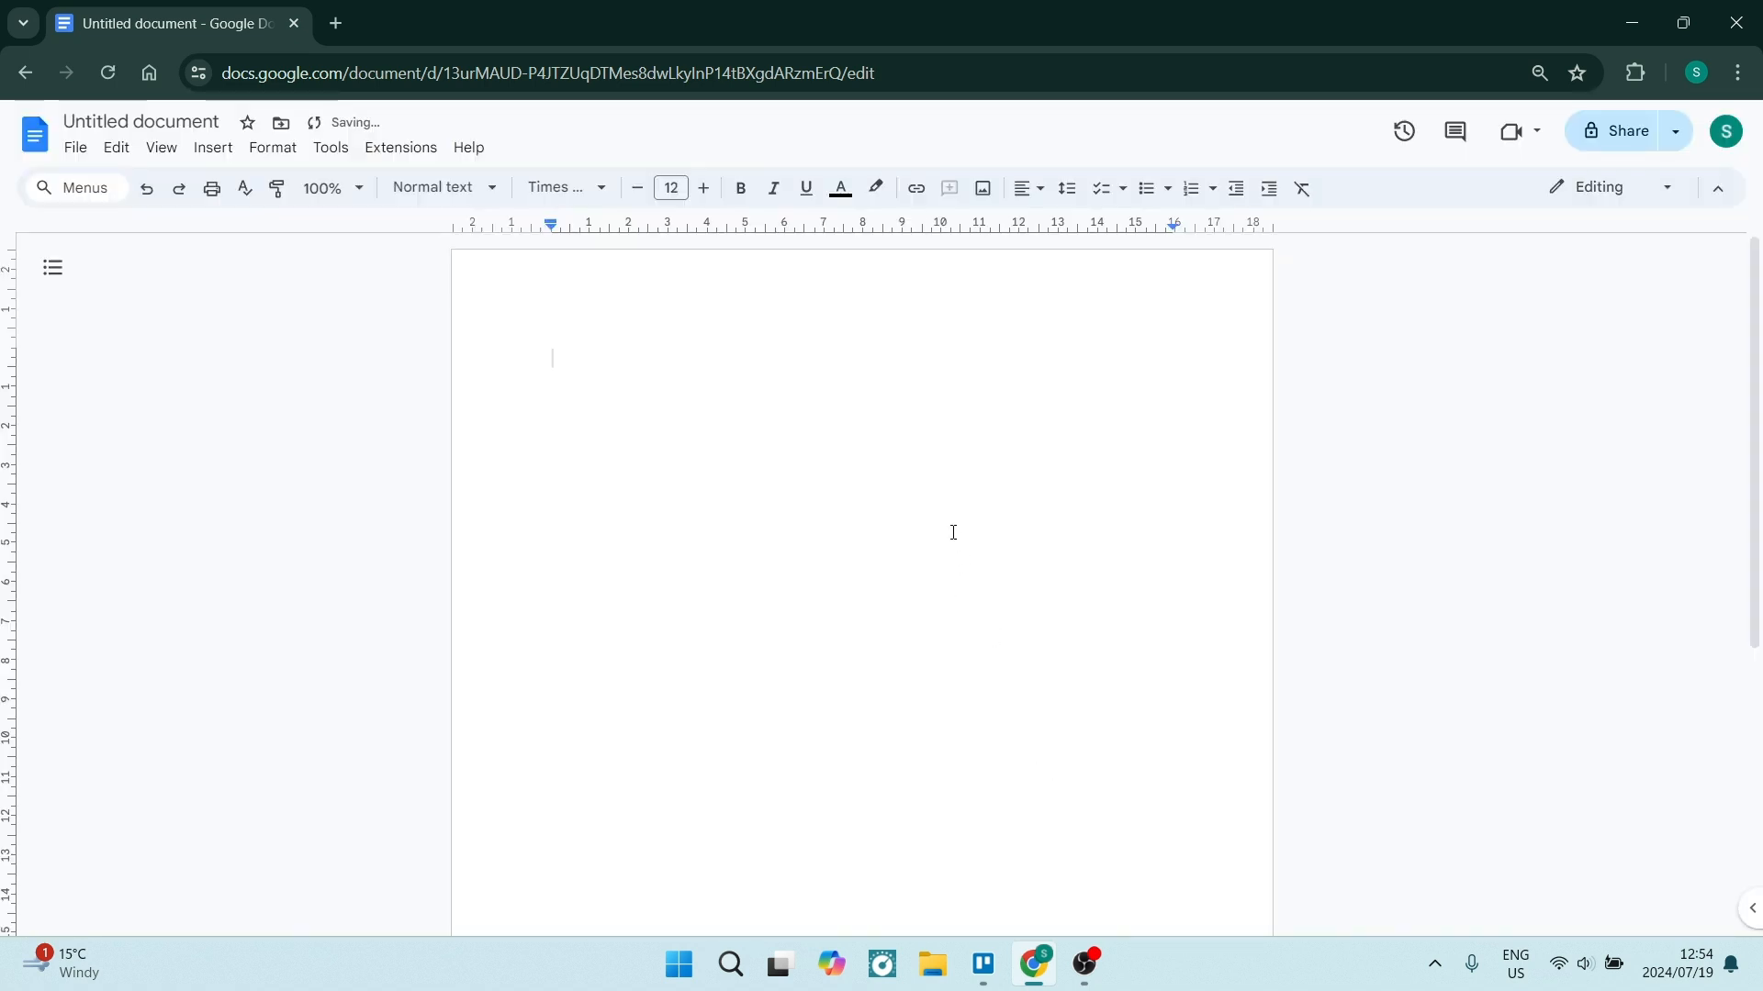
Set the line spacing to Double and move the paragraph's left indent in to about 1.75 cm
click(1079, 201)
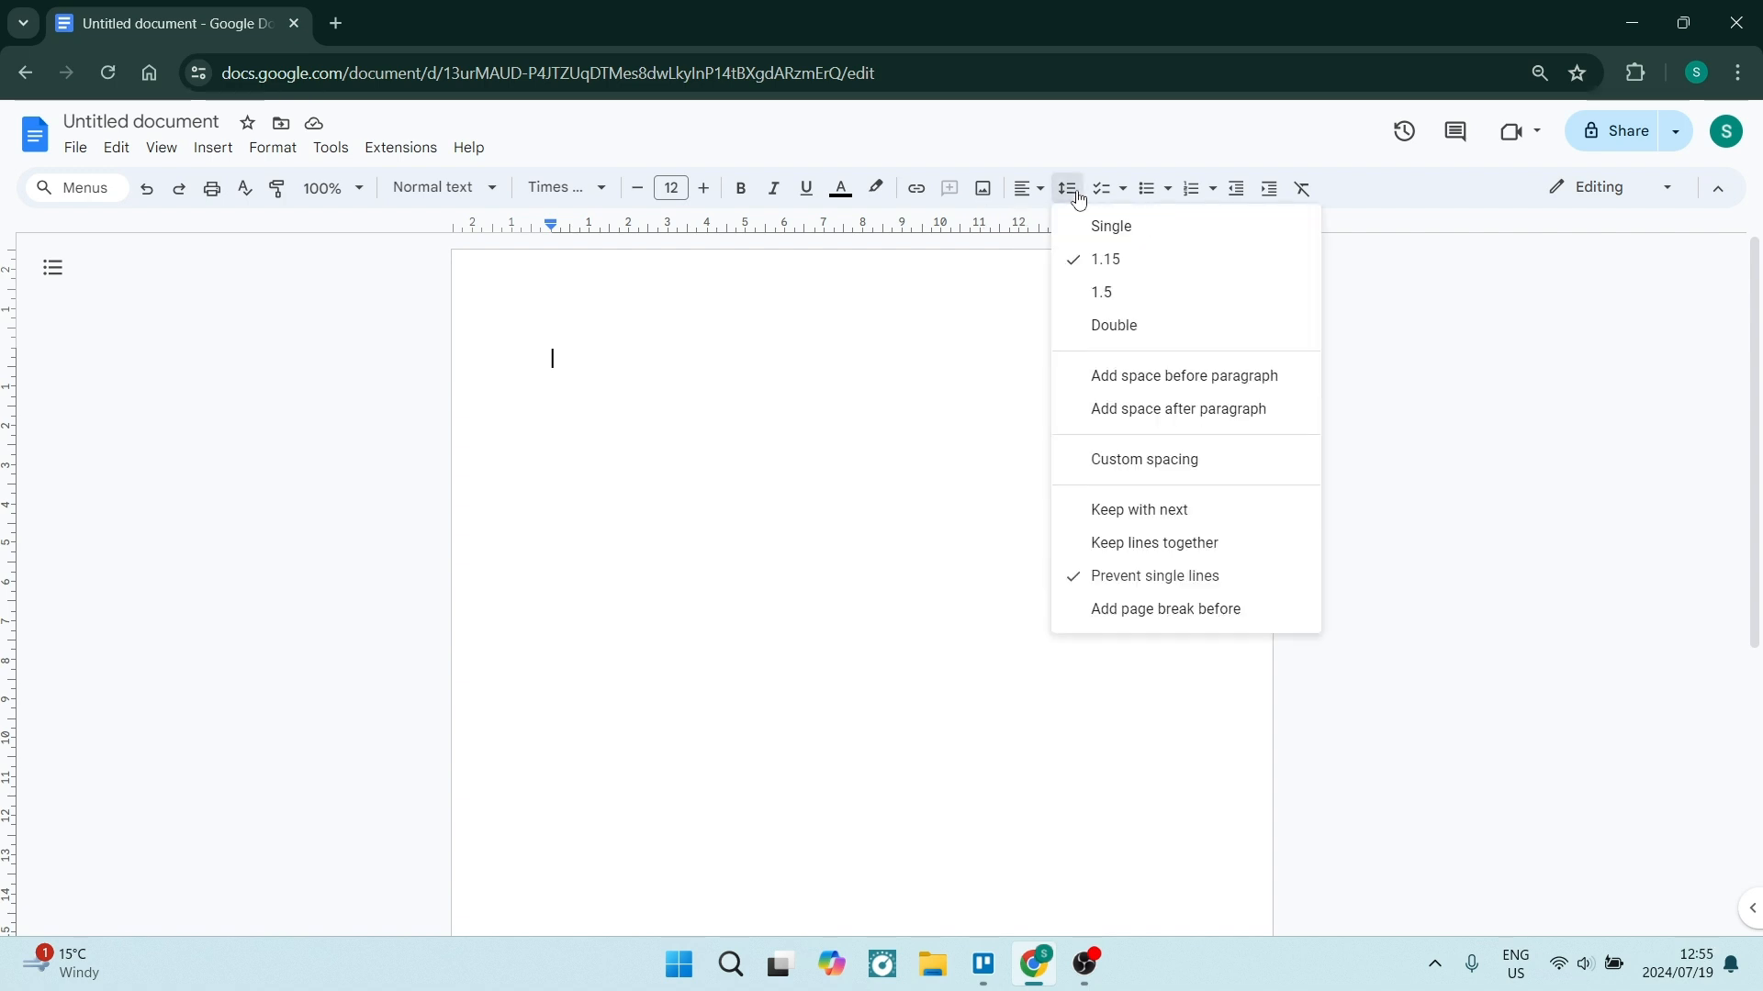
click(1135, 332)
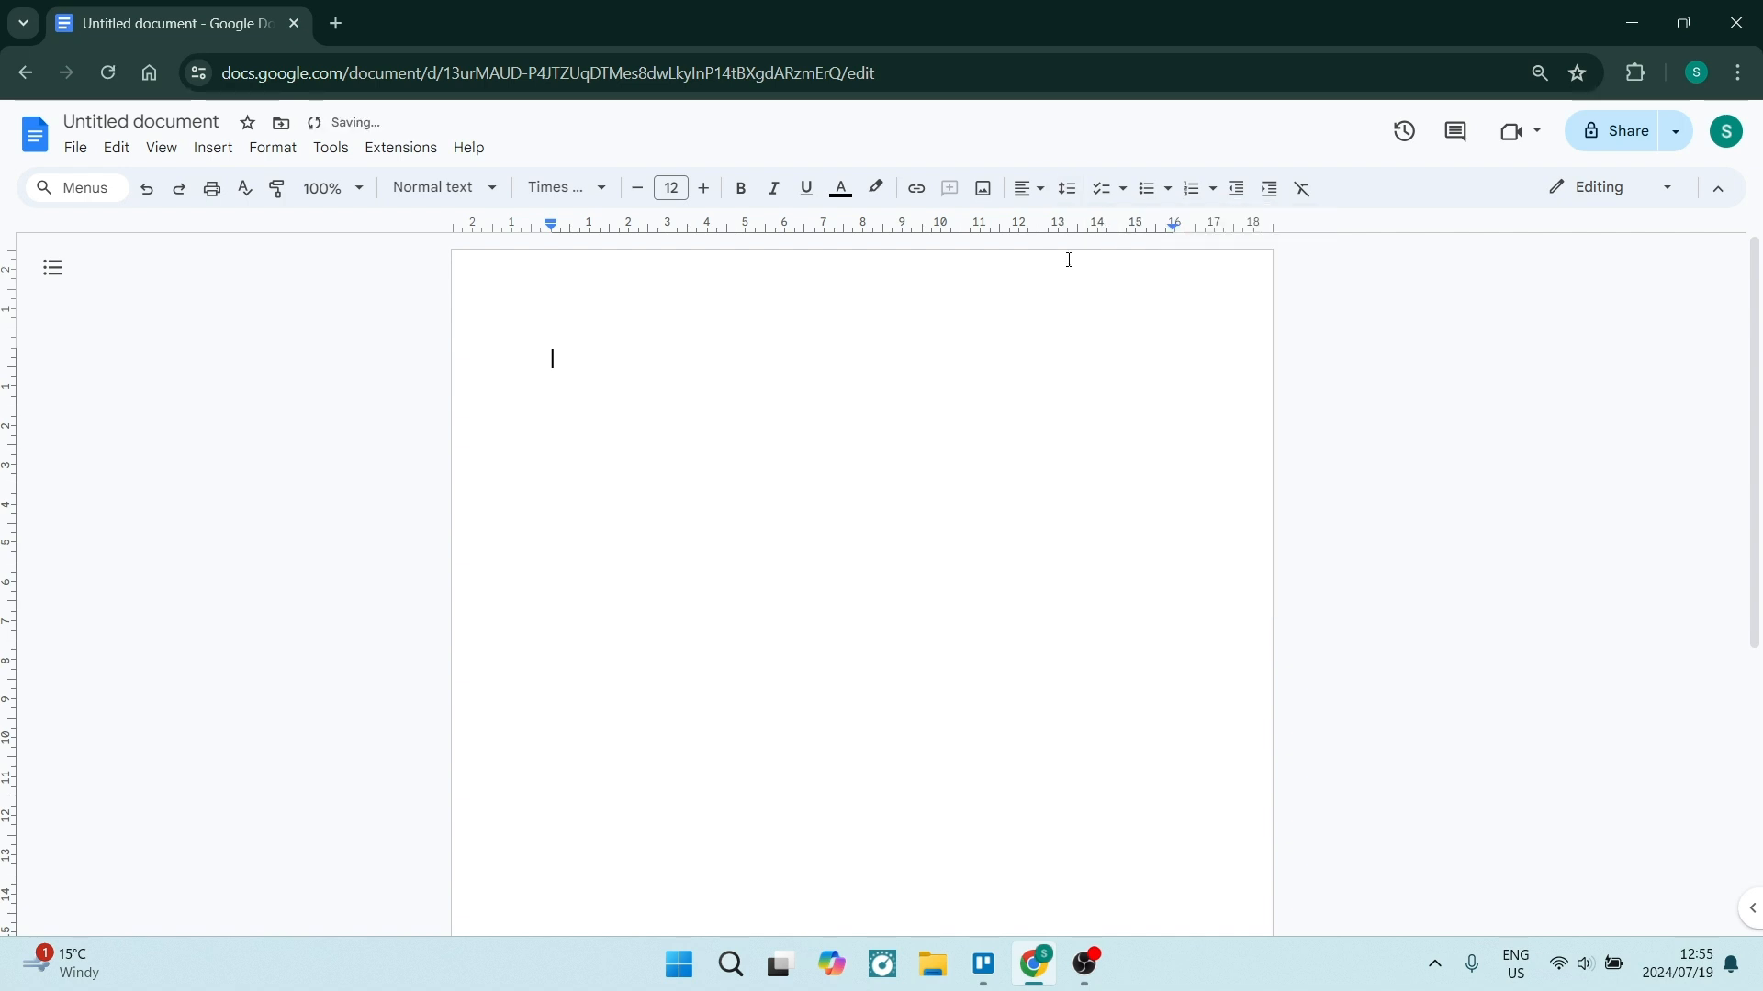
click(1070, 190)
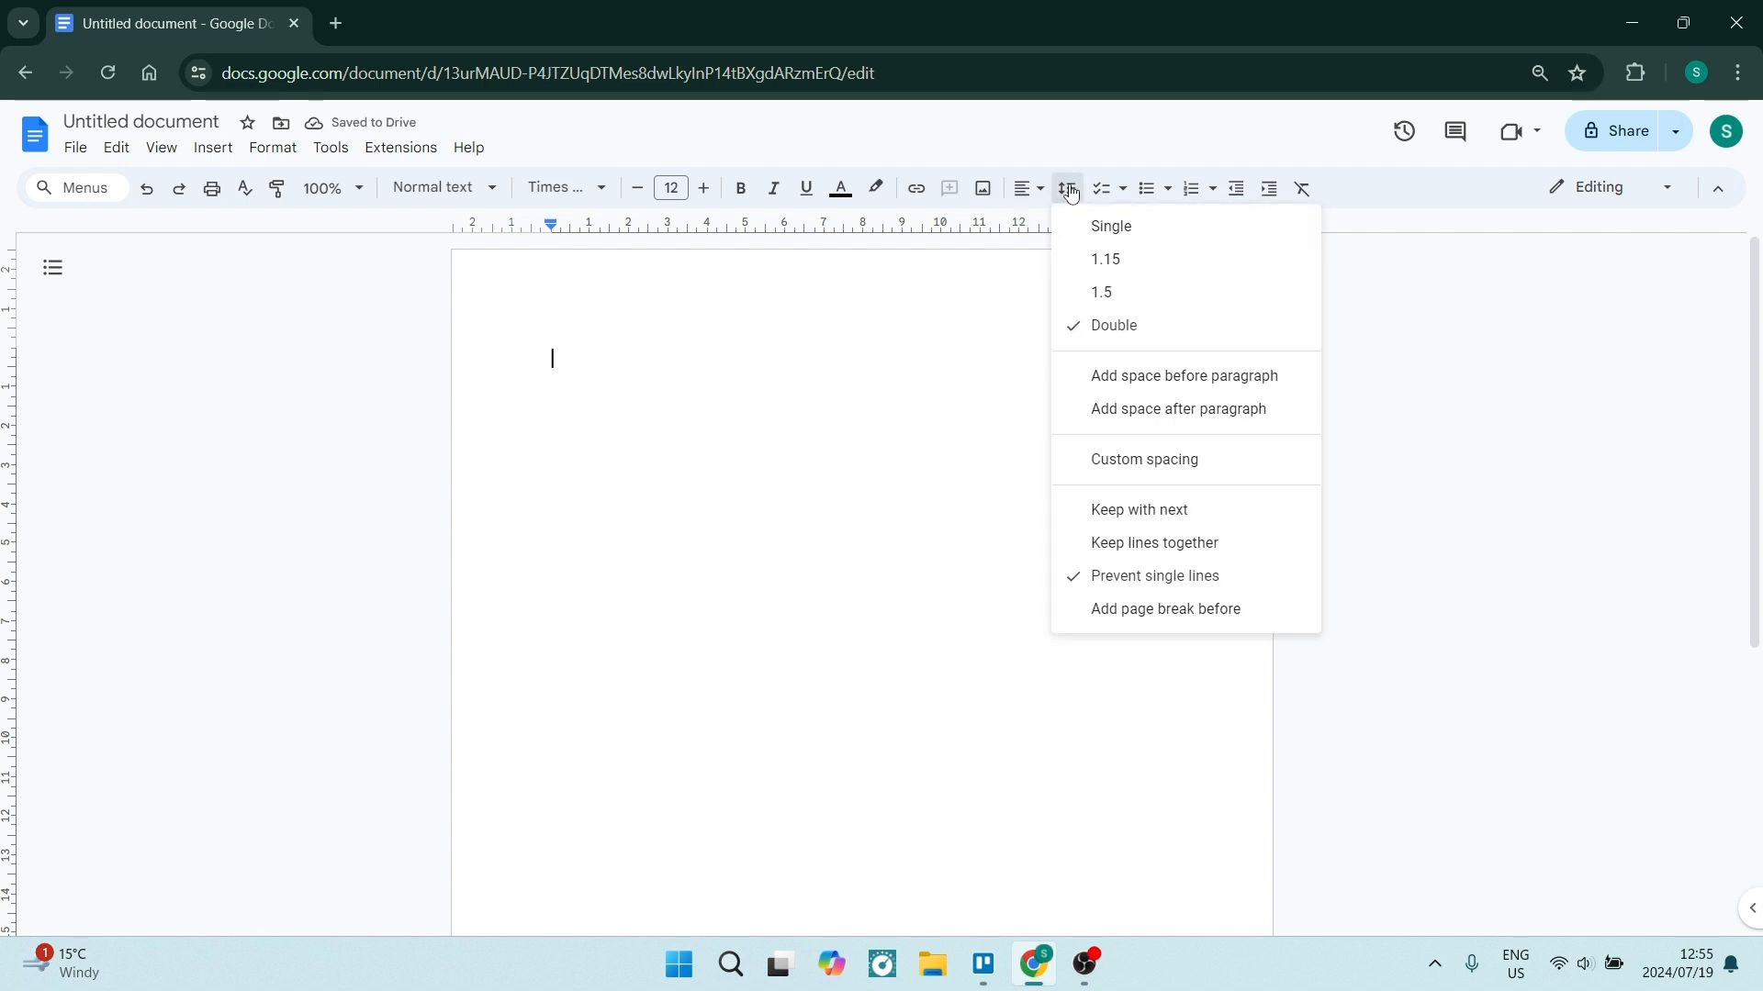
click(1134, 583)
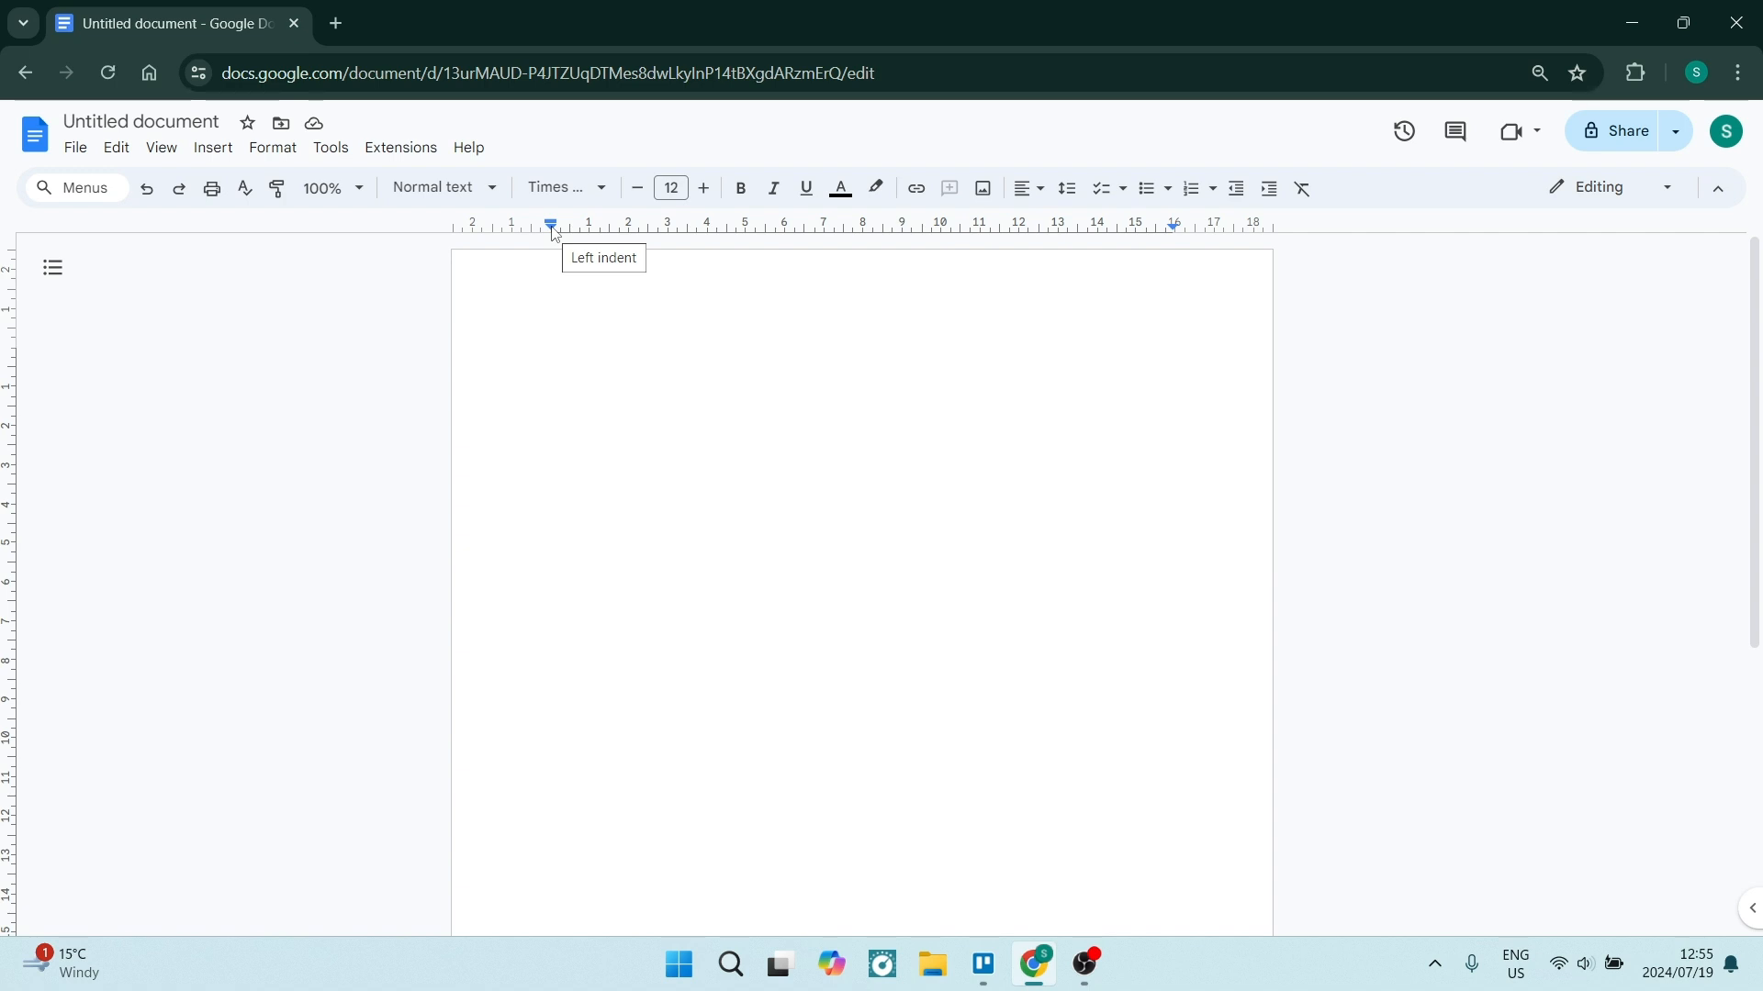
drag(556, 234, 620, 237)
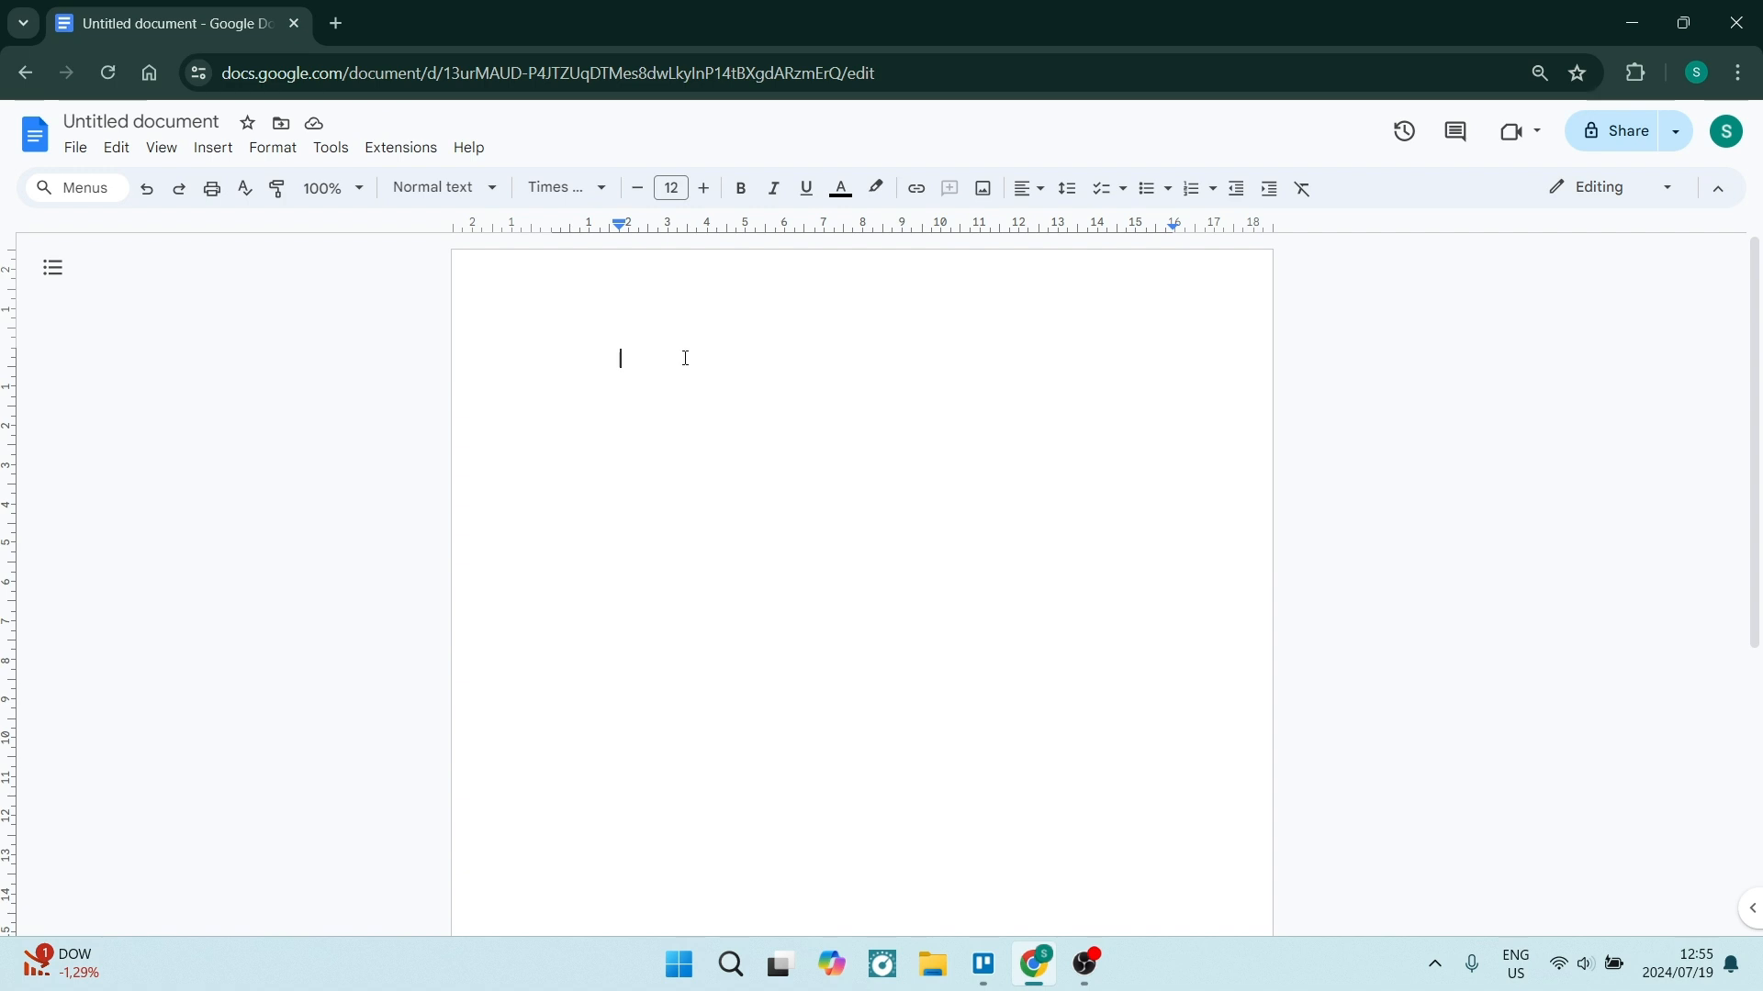
Turn on a different first page header and enter "Running Head: TITLE1" in it
double_click(658, 323)
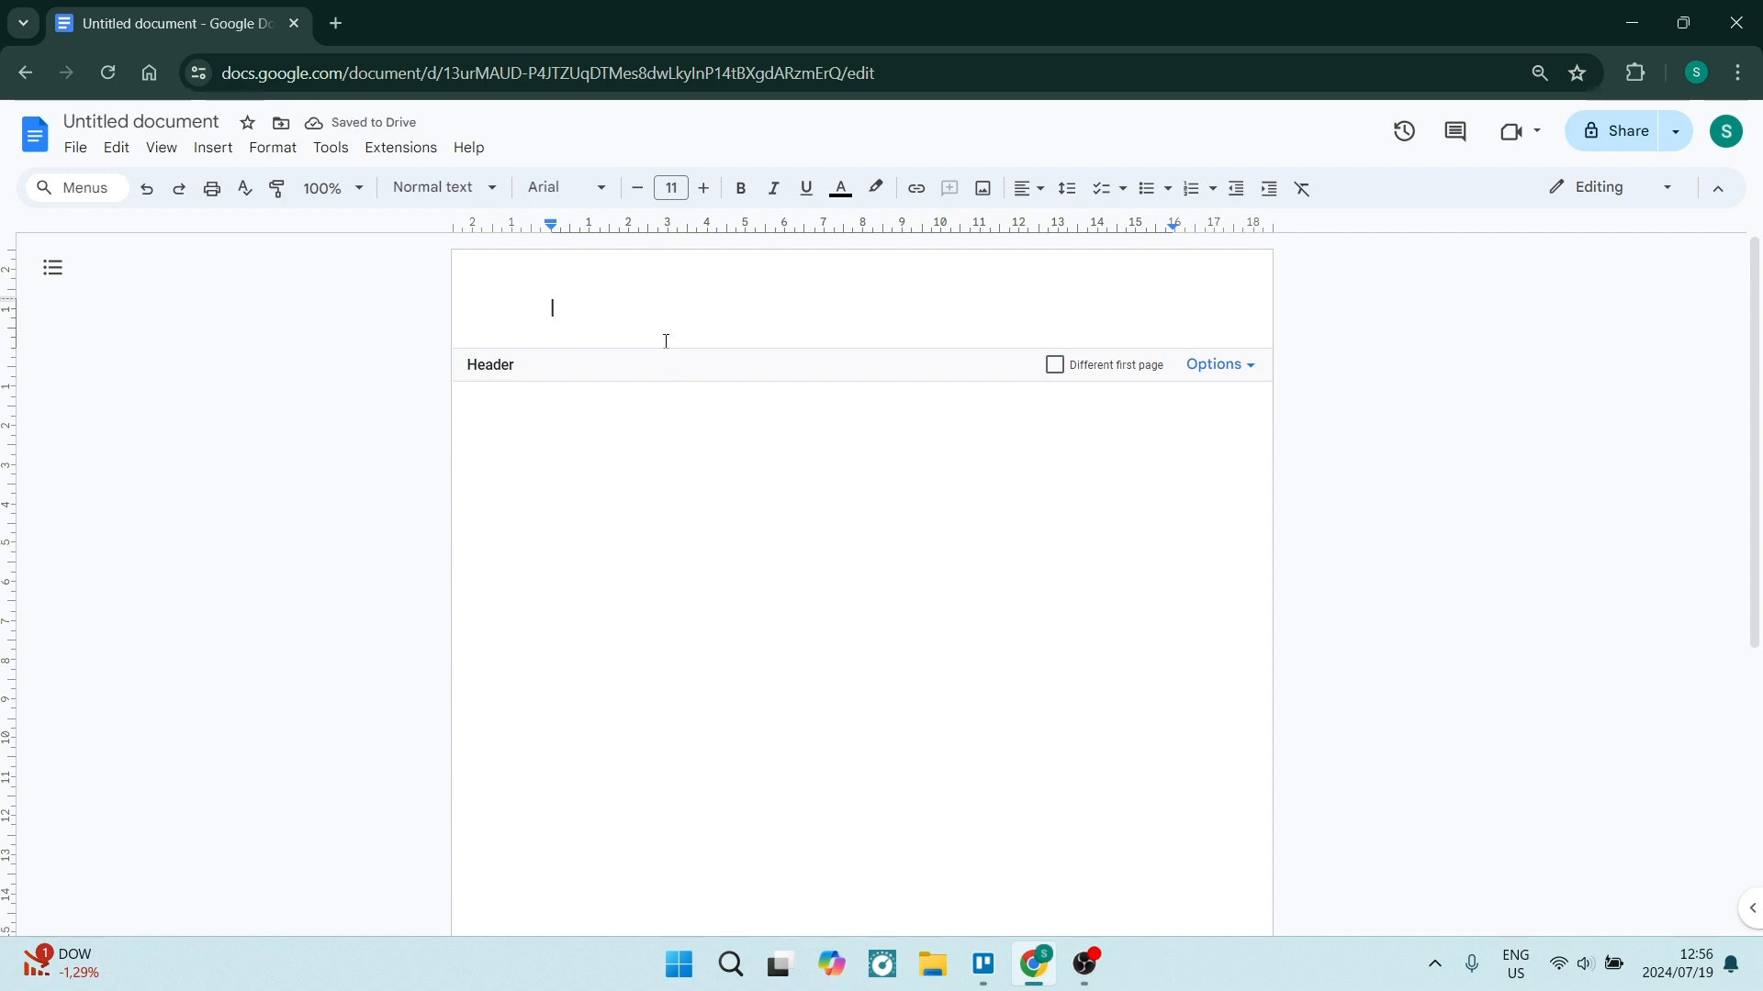
click(1054, 367)
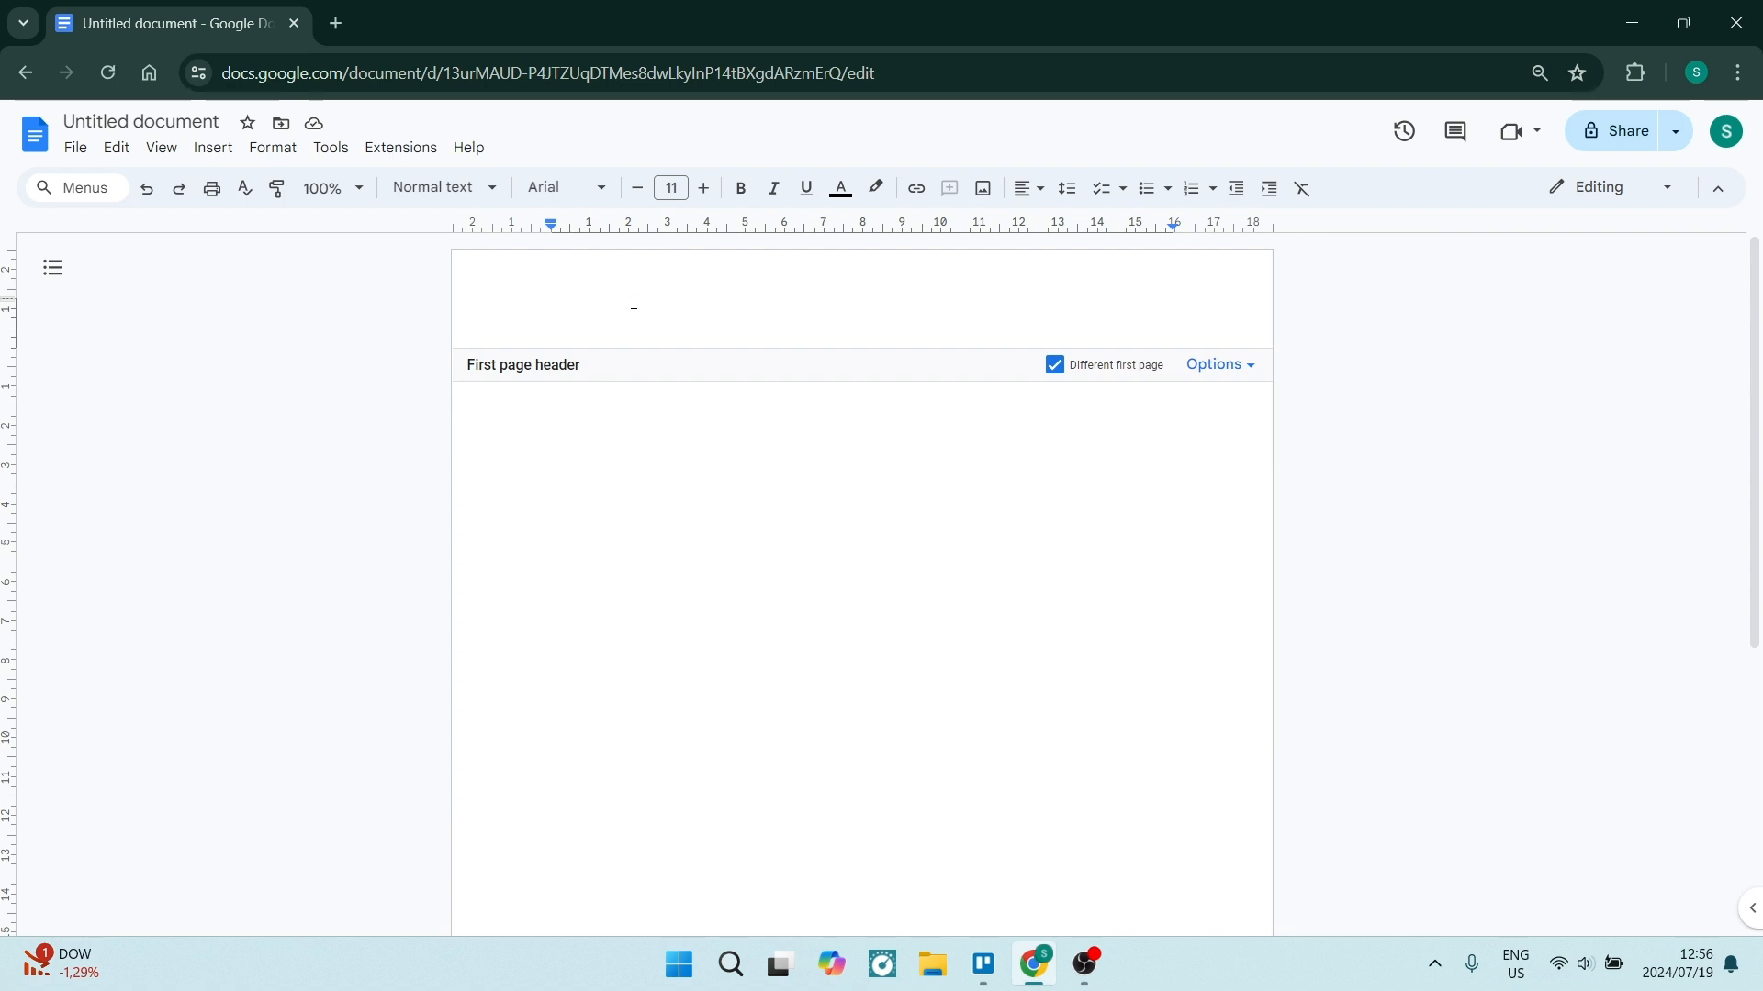
text(Running Head:)
key(Caps_Lock)
text(TITLE)
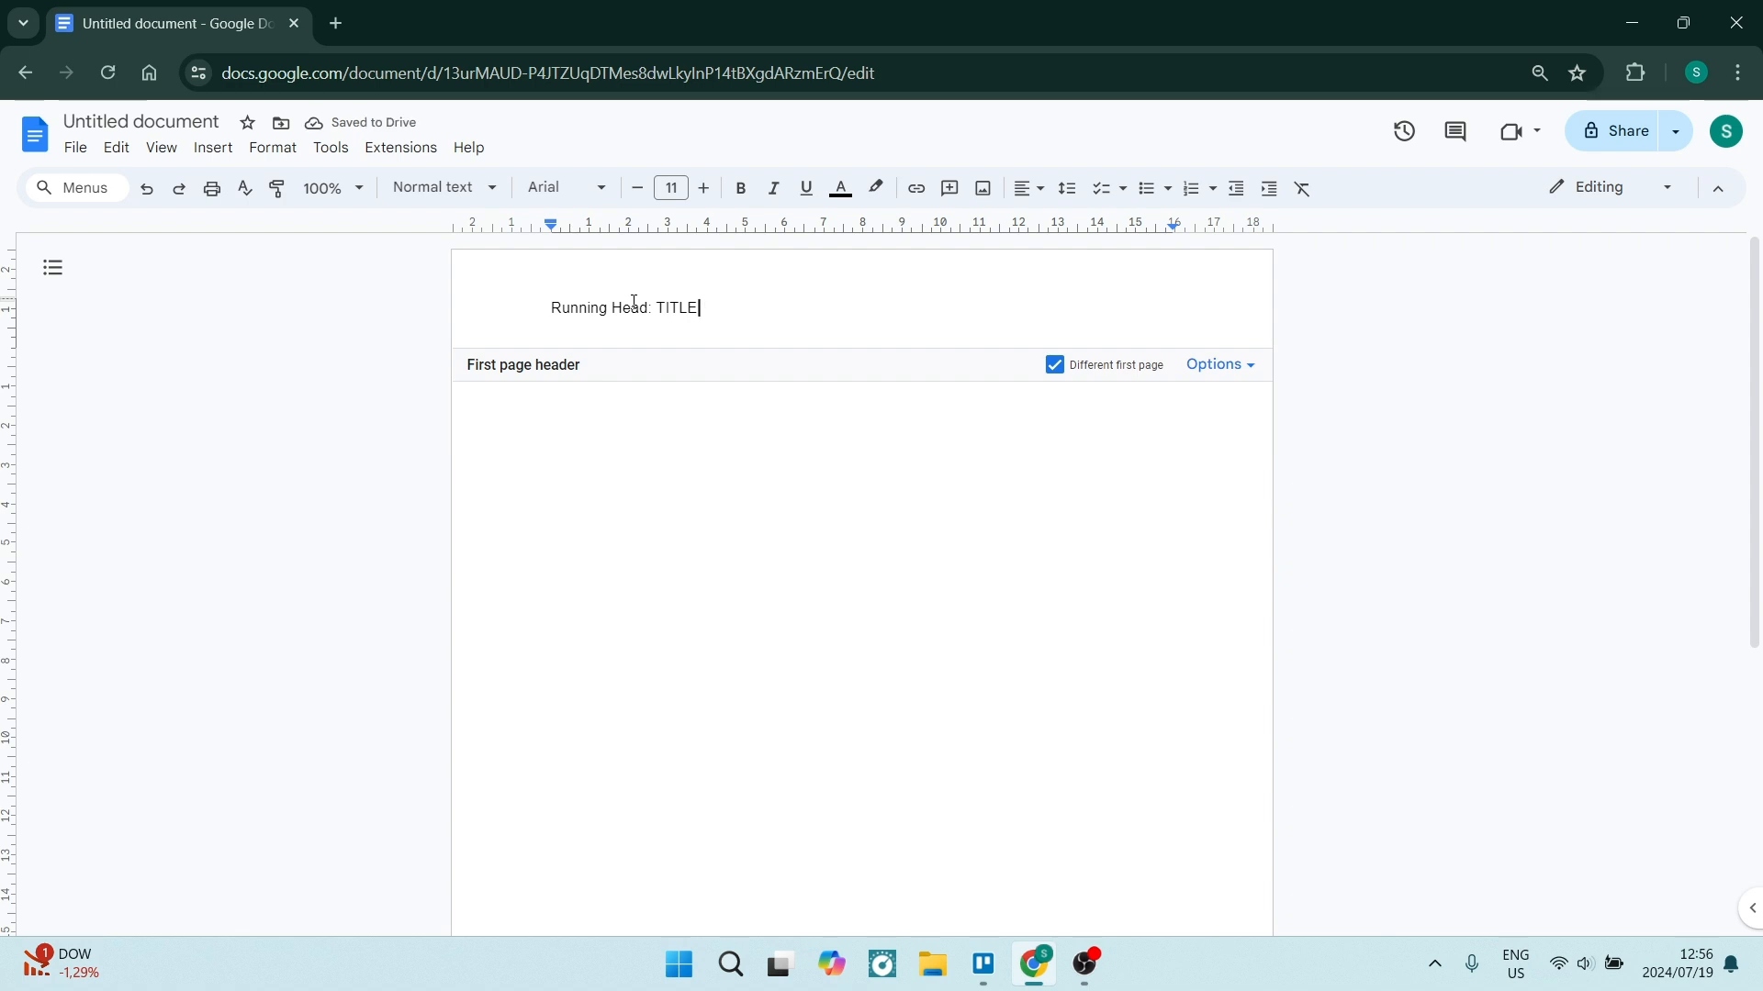
text(1)
click(759, 590)
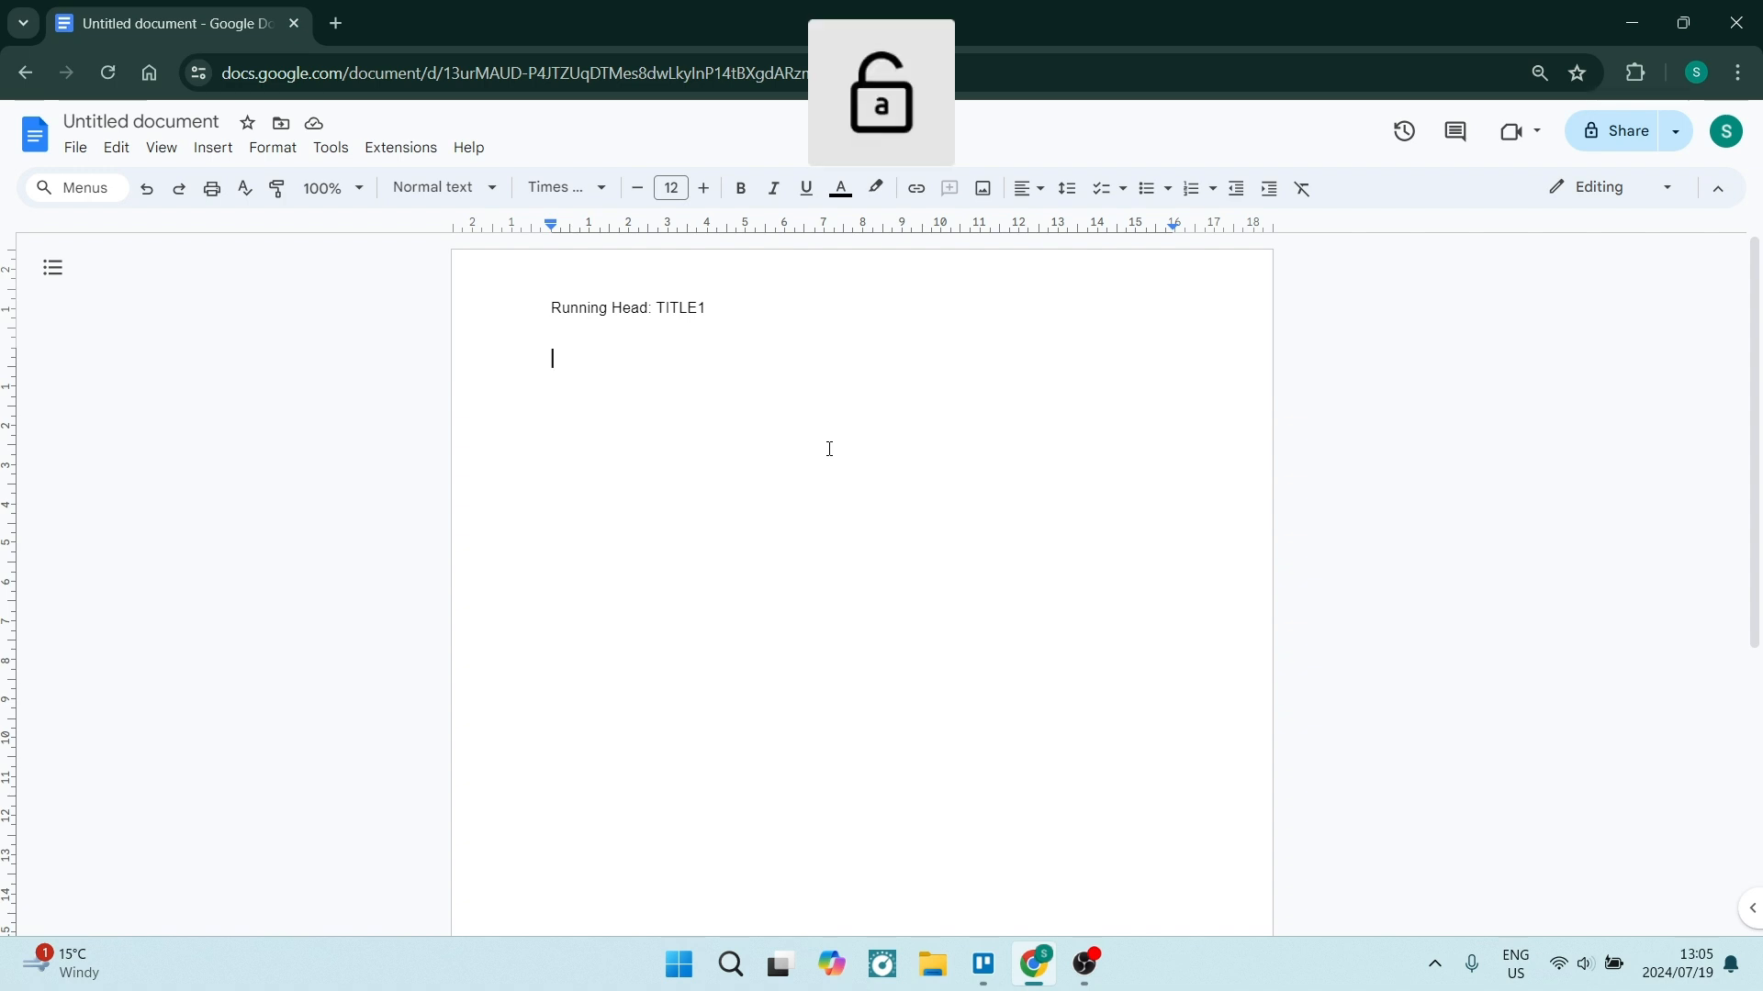
Enter "Full Title", "Authors Names" and "Institution/Affiliation Name" on separate lines at the start of the body
text(Full Title)
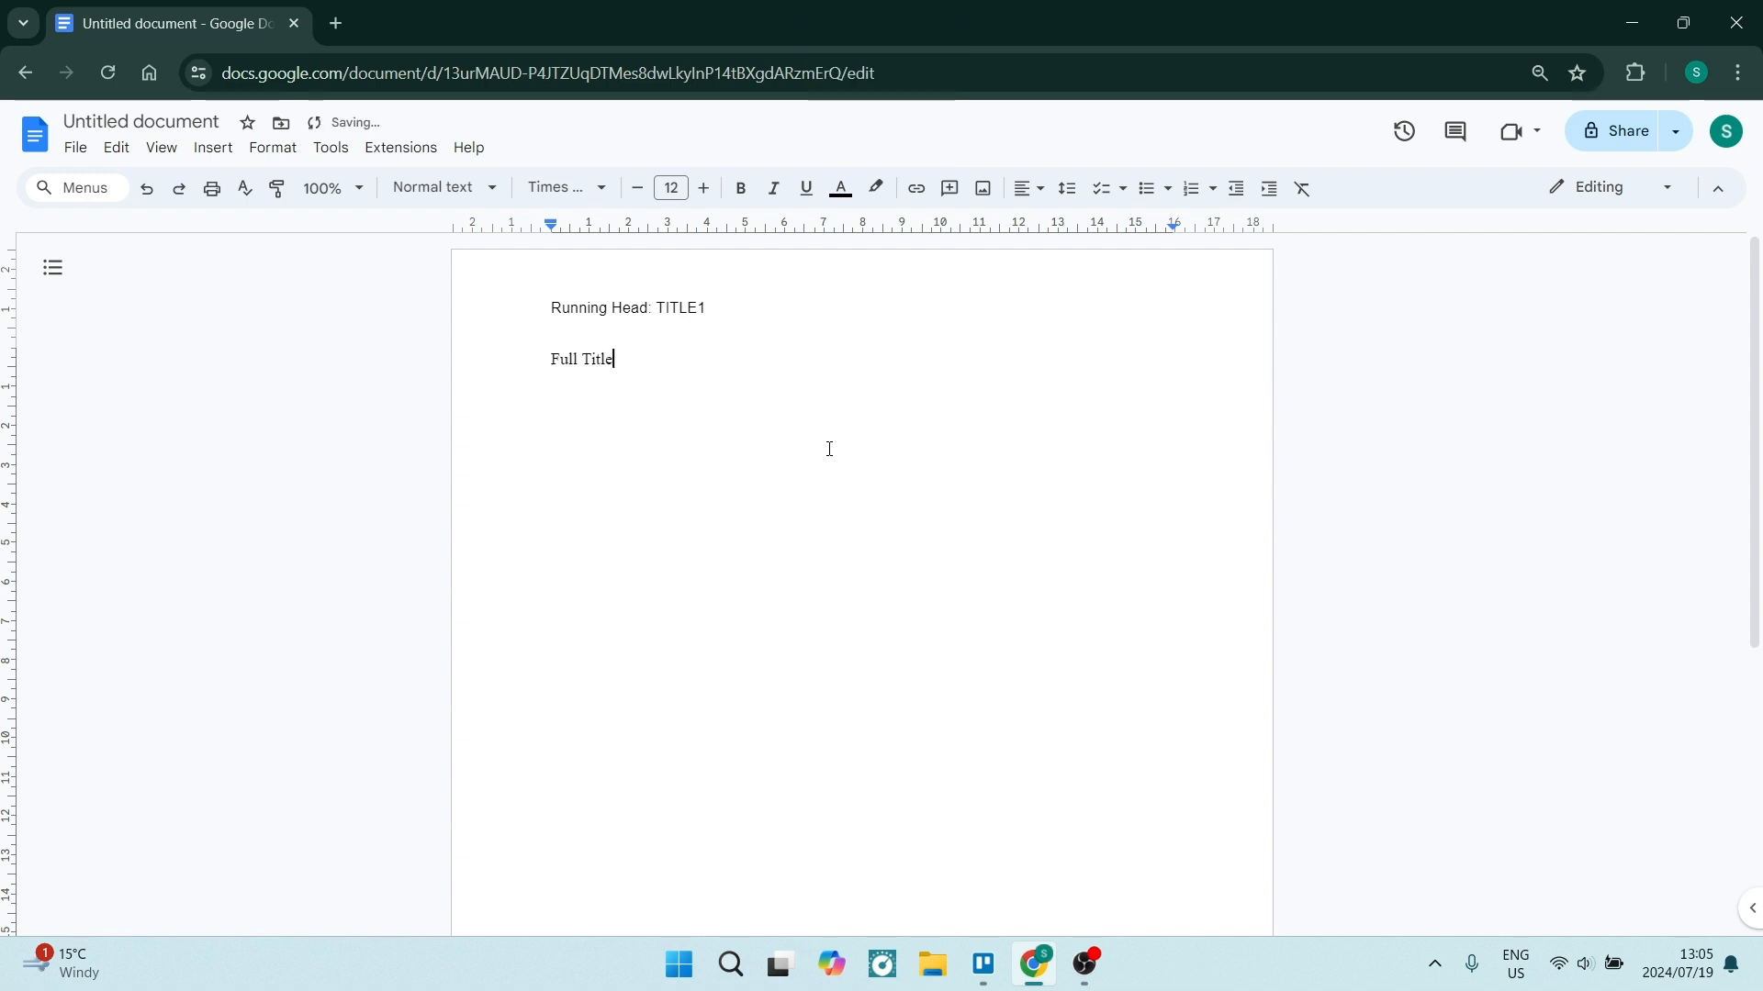
key(Return)
text(Authors Names)
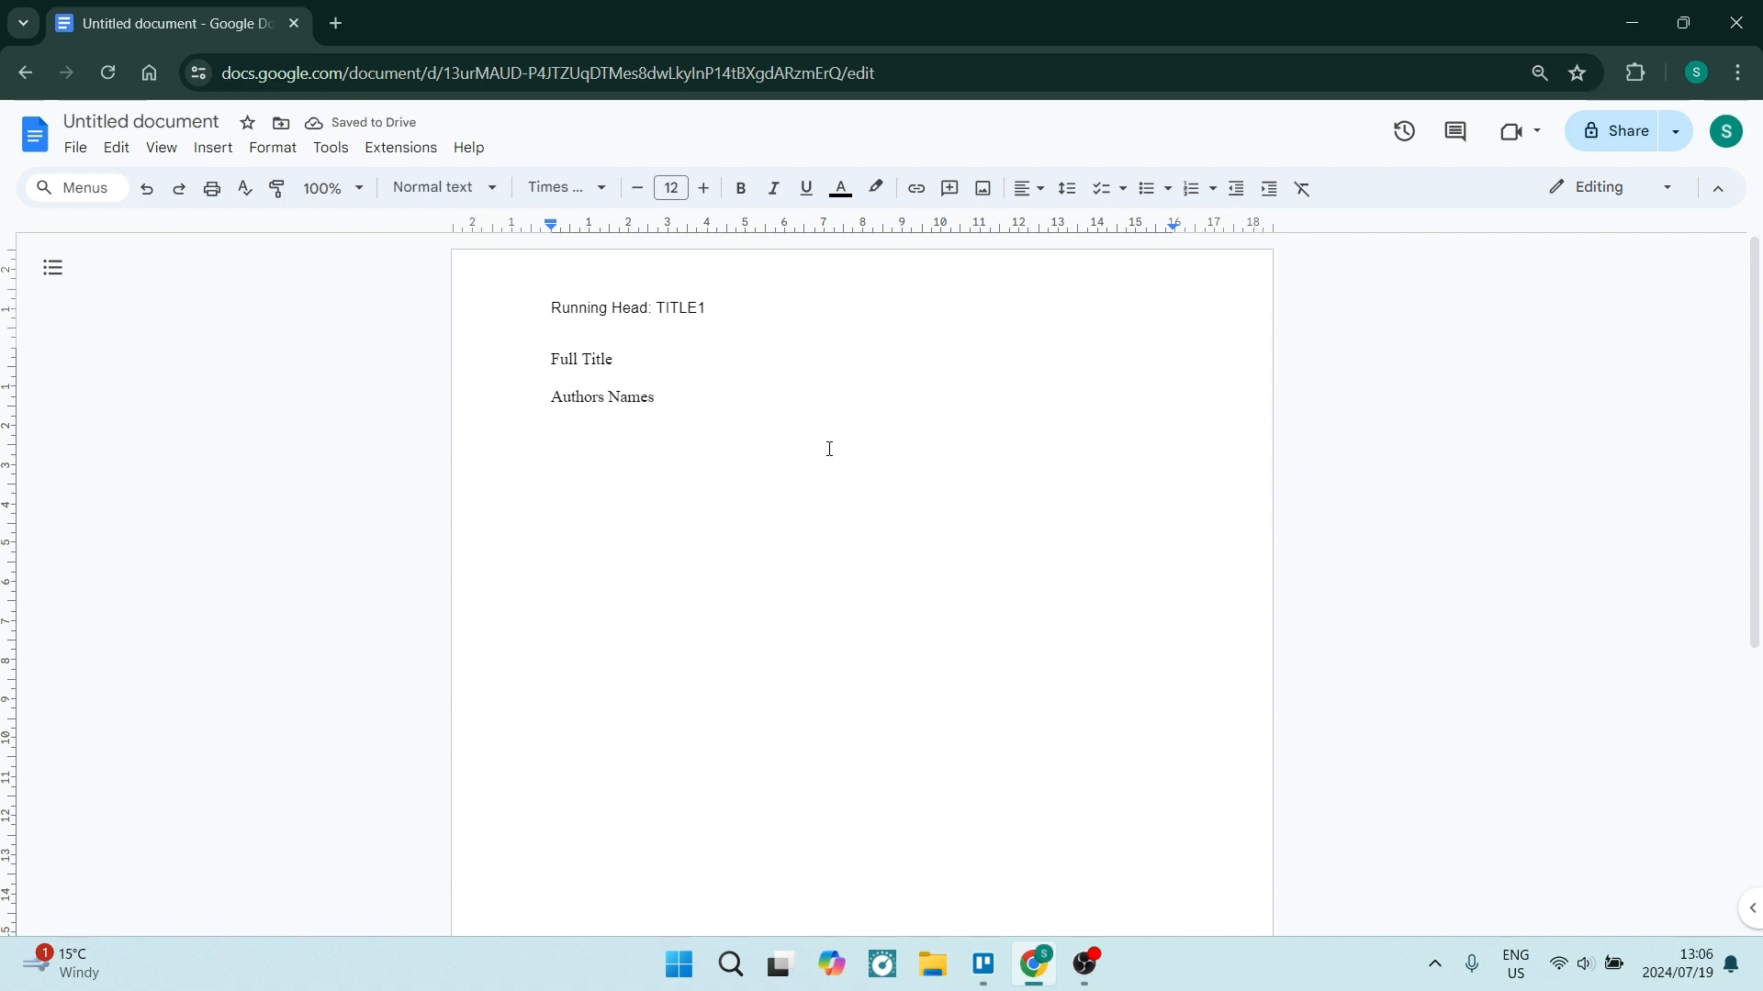
key(Return)
text(Institution/Affiliation Name)
Centre the "Authors Names" and "Institution/Affiliation Name" lines
drag(776, 445, 550, 362)
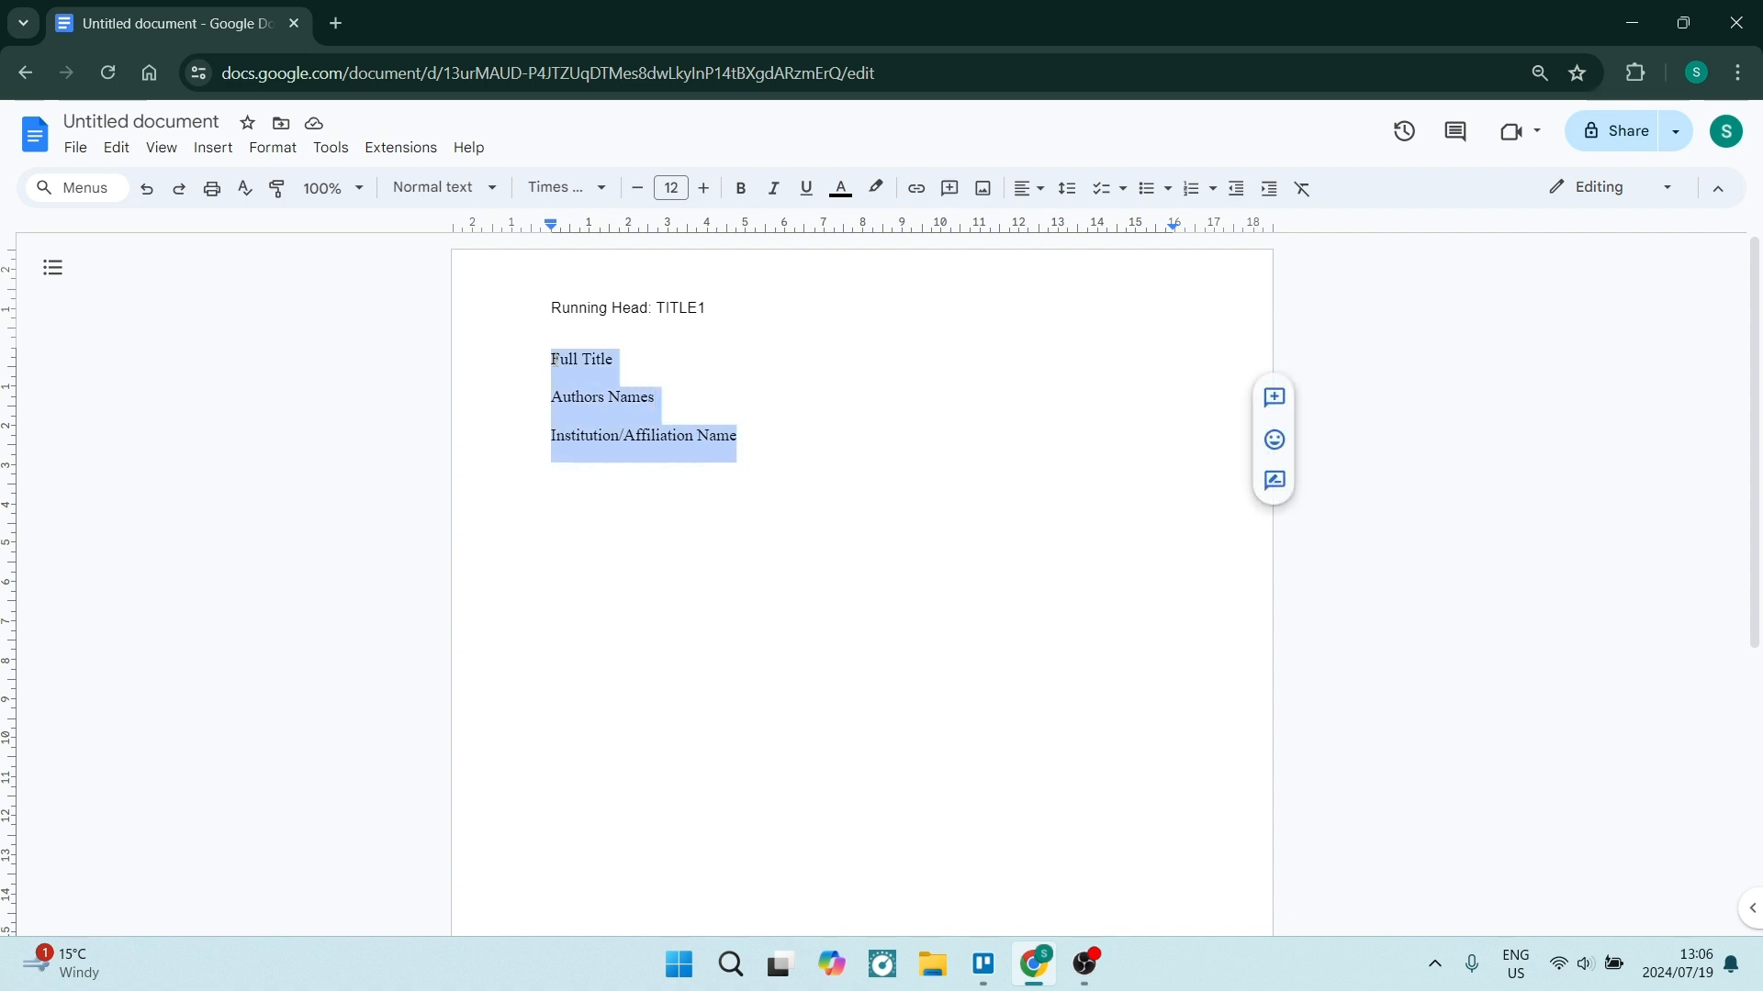
click(625, 361)
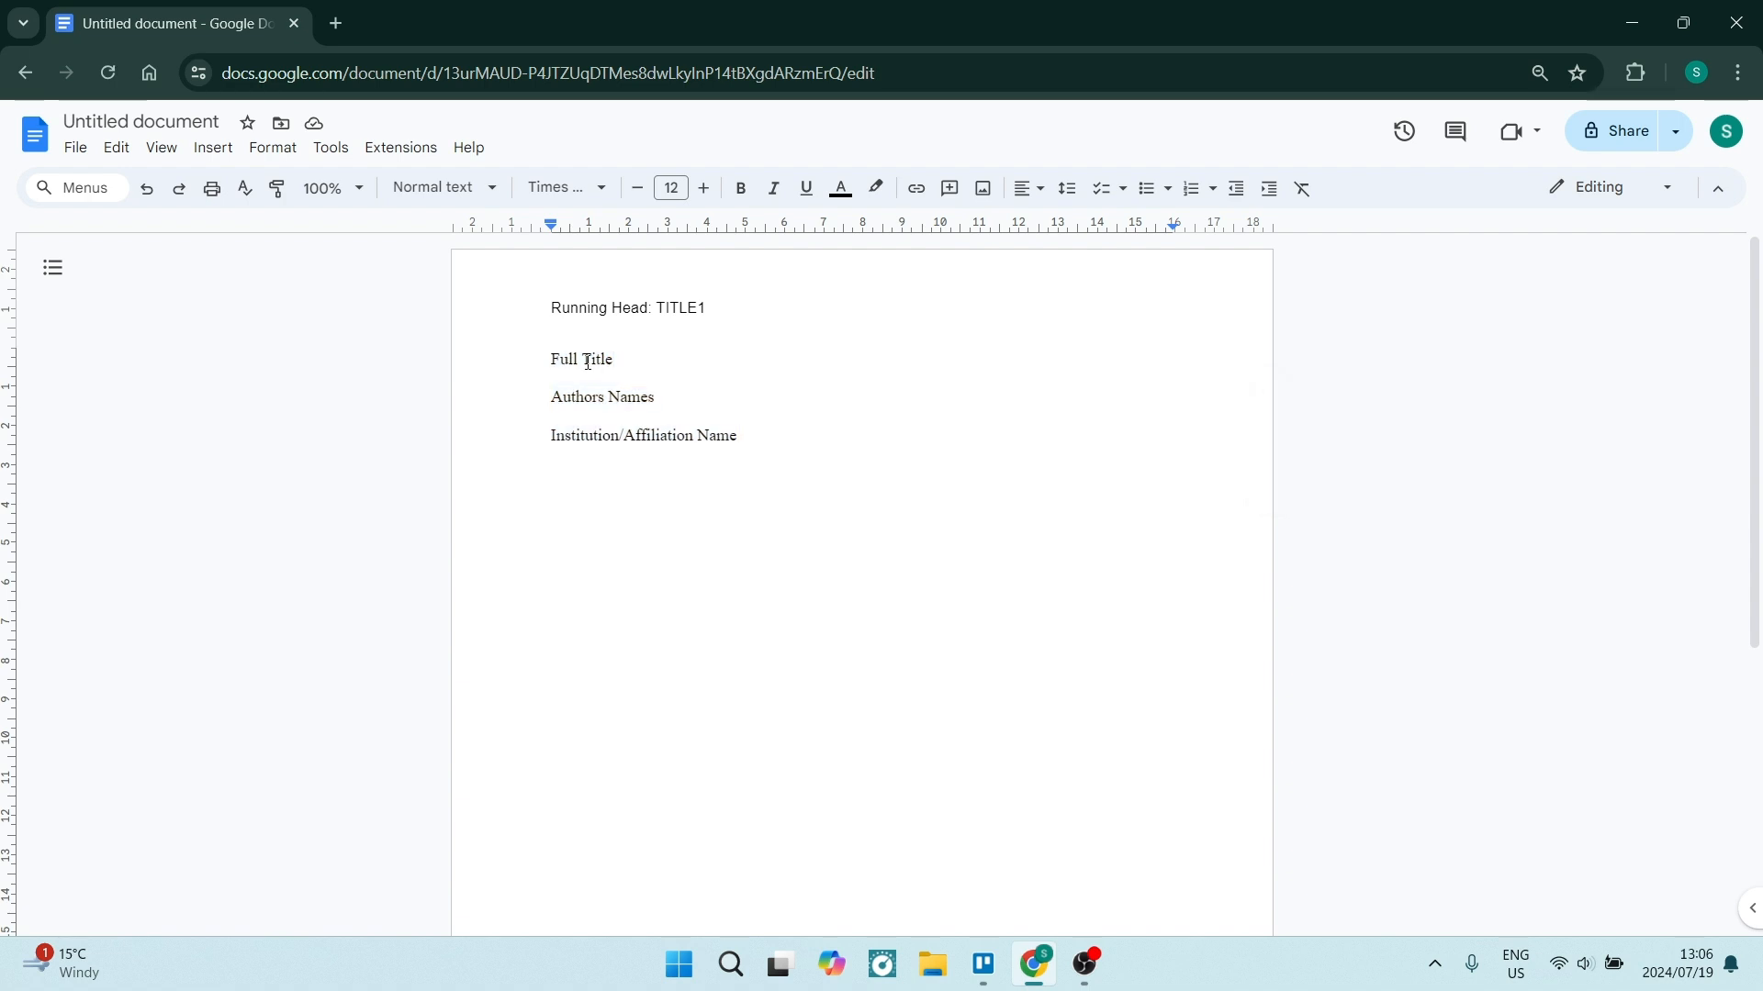
drag(551, 395, 753, 429)
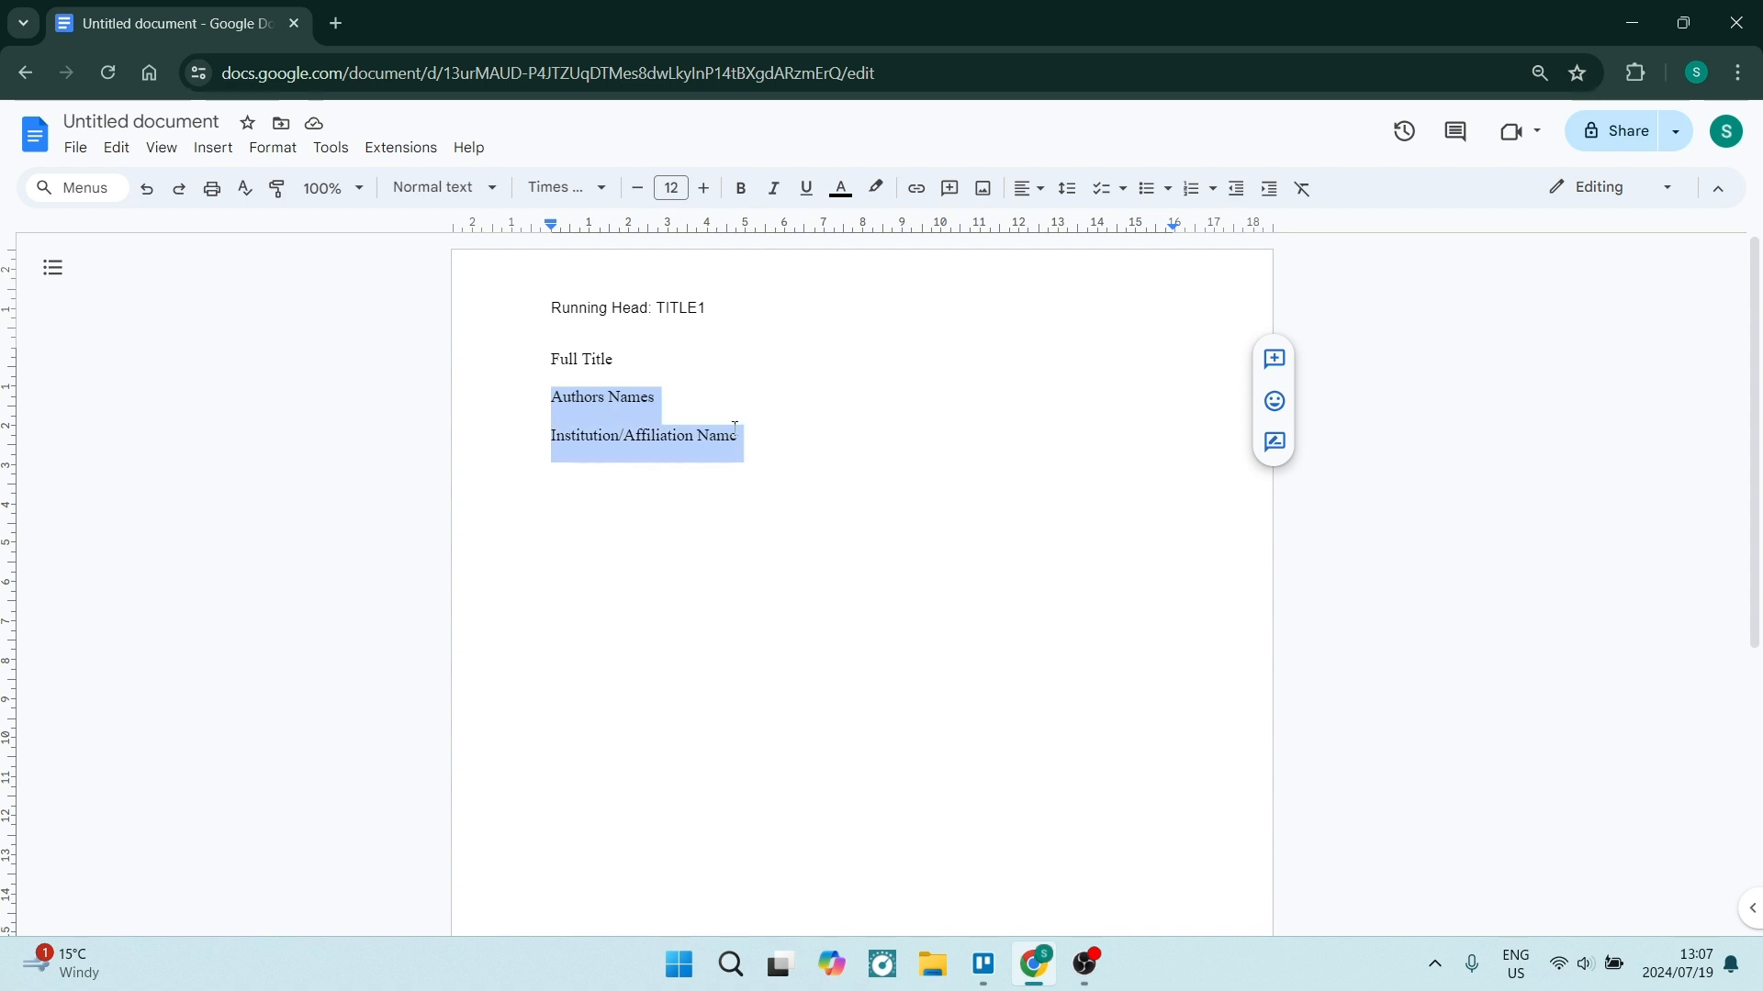
click(1034, 192)
click(1056, 234)
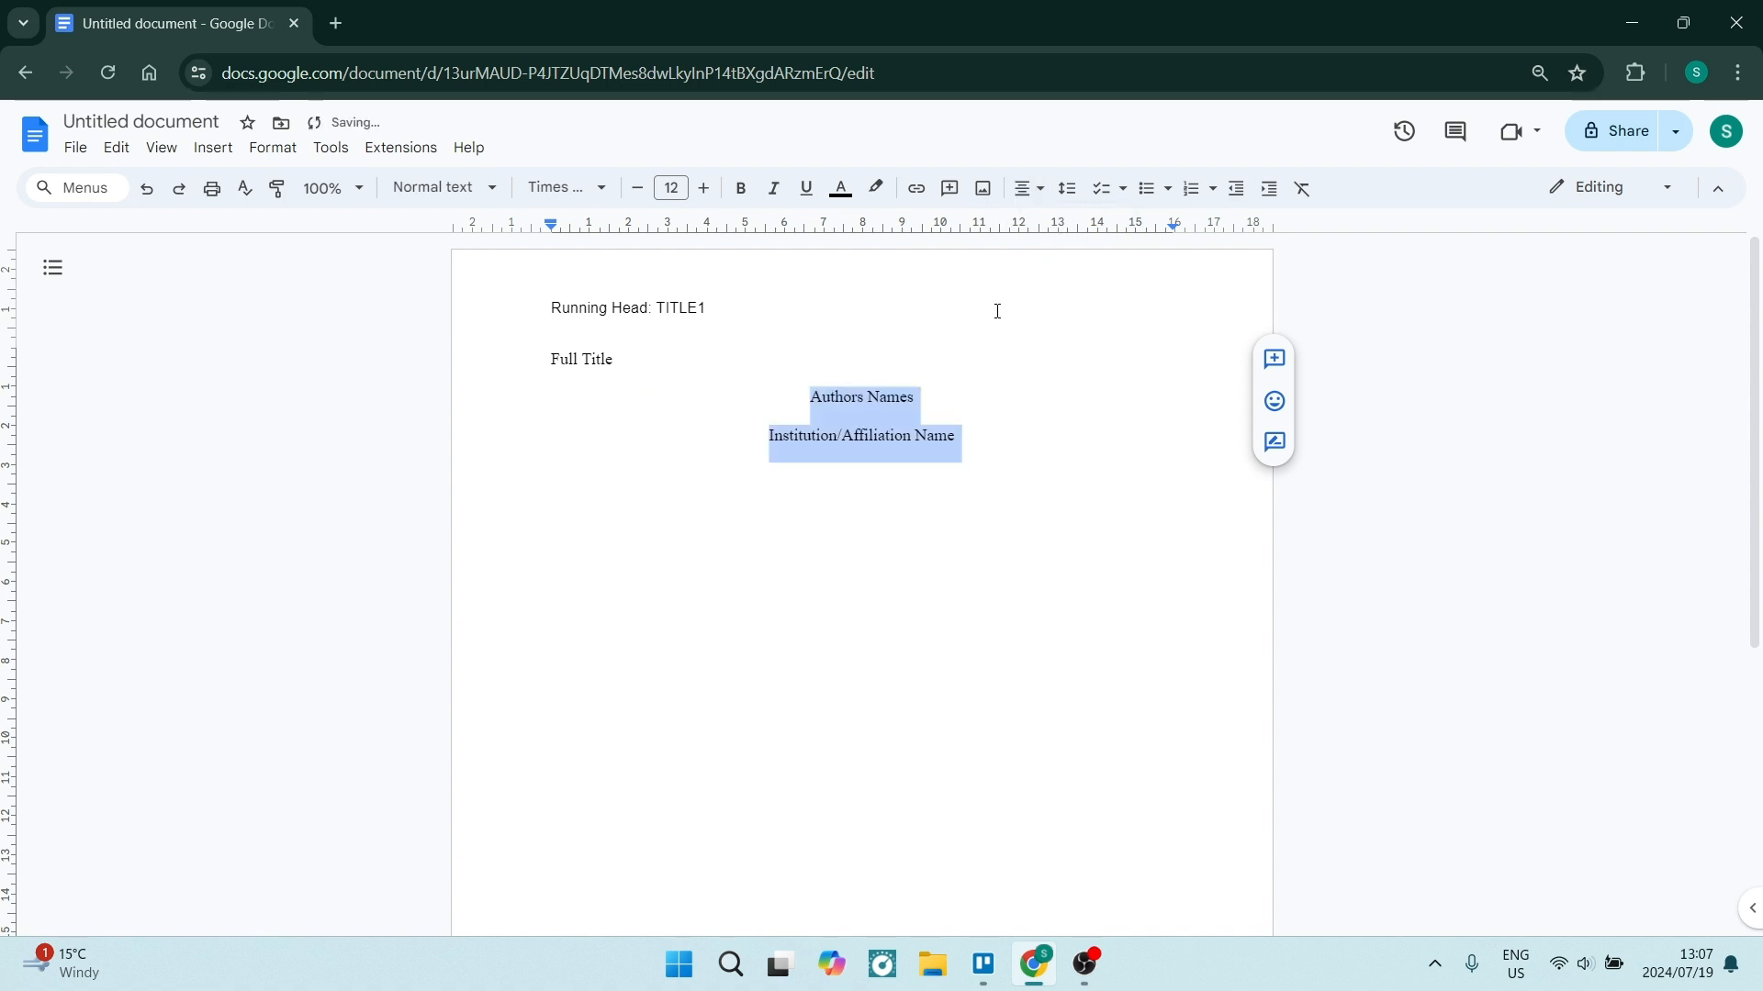
click(1046, 474)
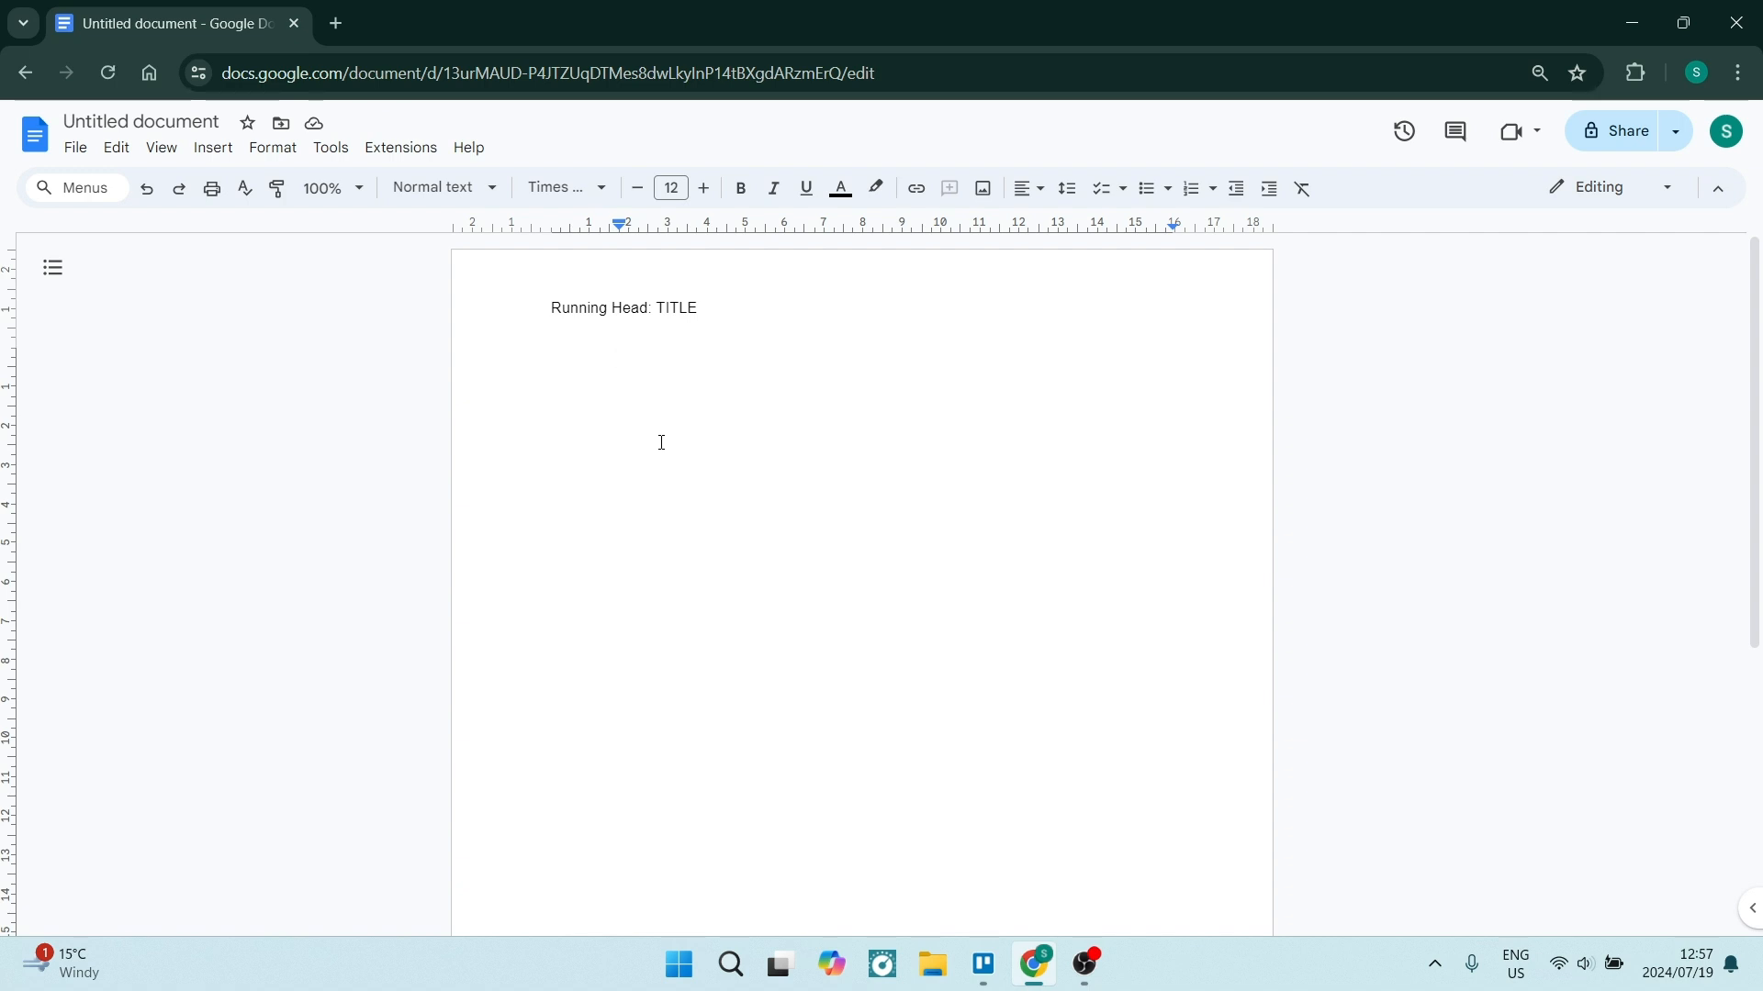
Enter "HEADING 1" in capitals on the first line of the empty body
key(Caps_Lock)
text(H)
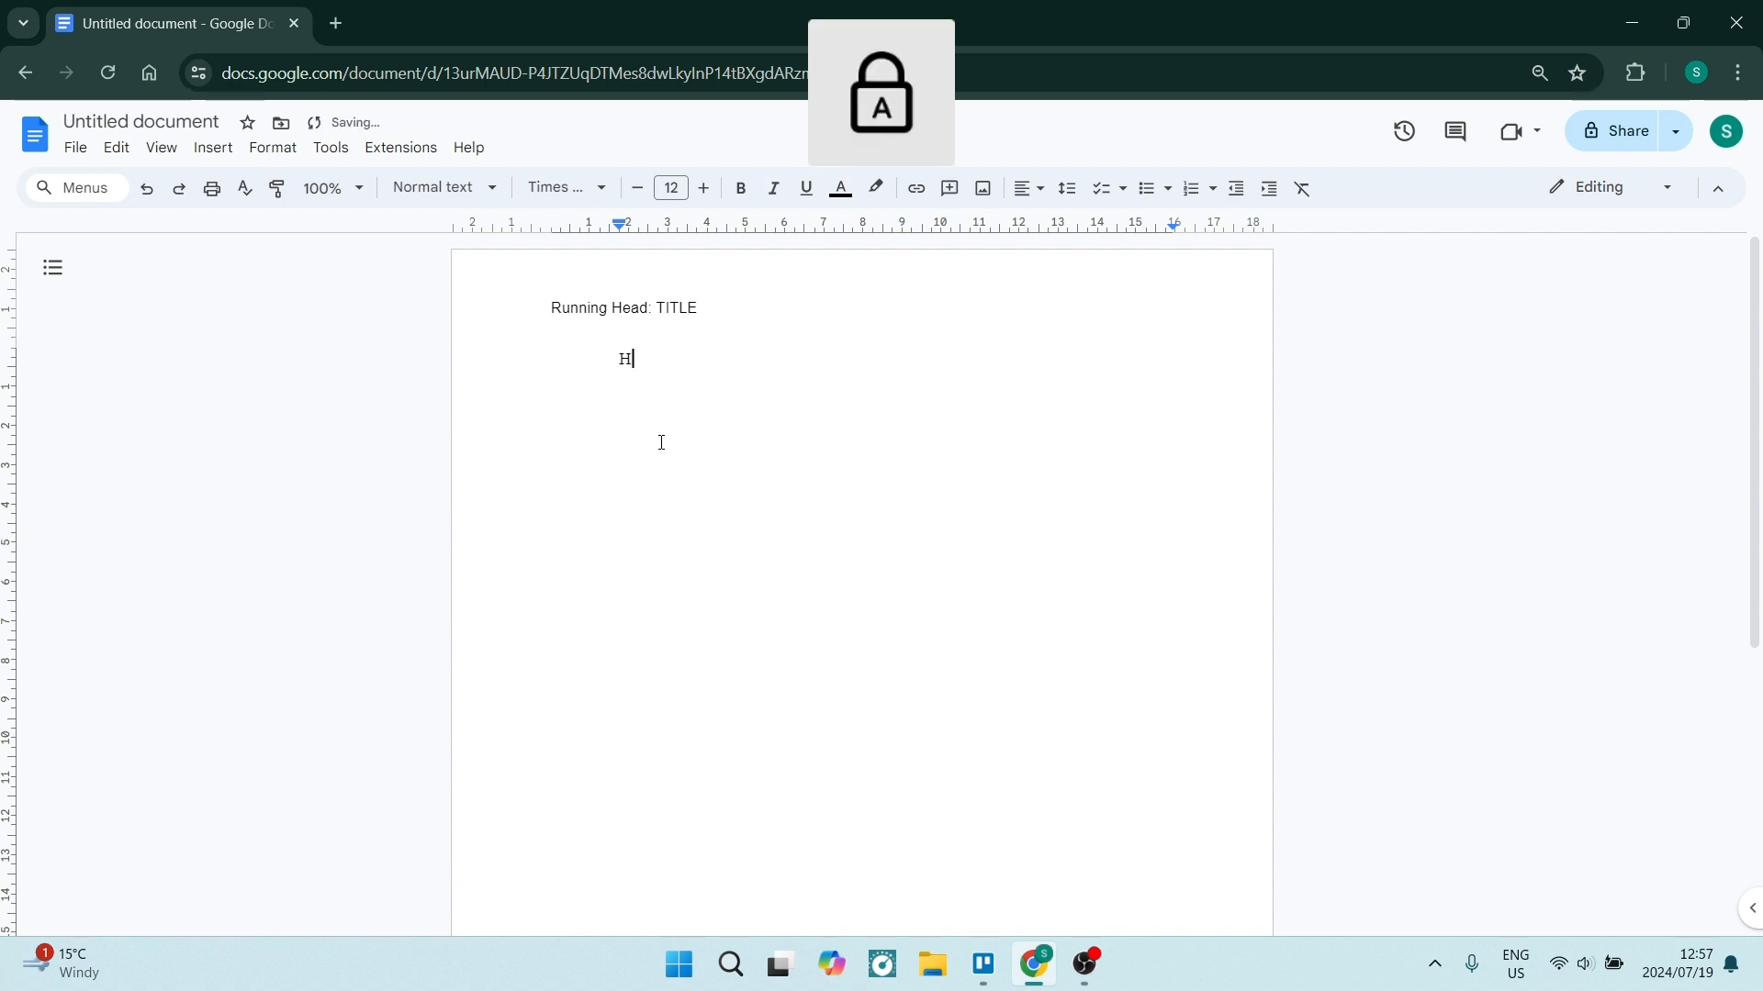
text(EADING)
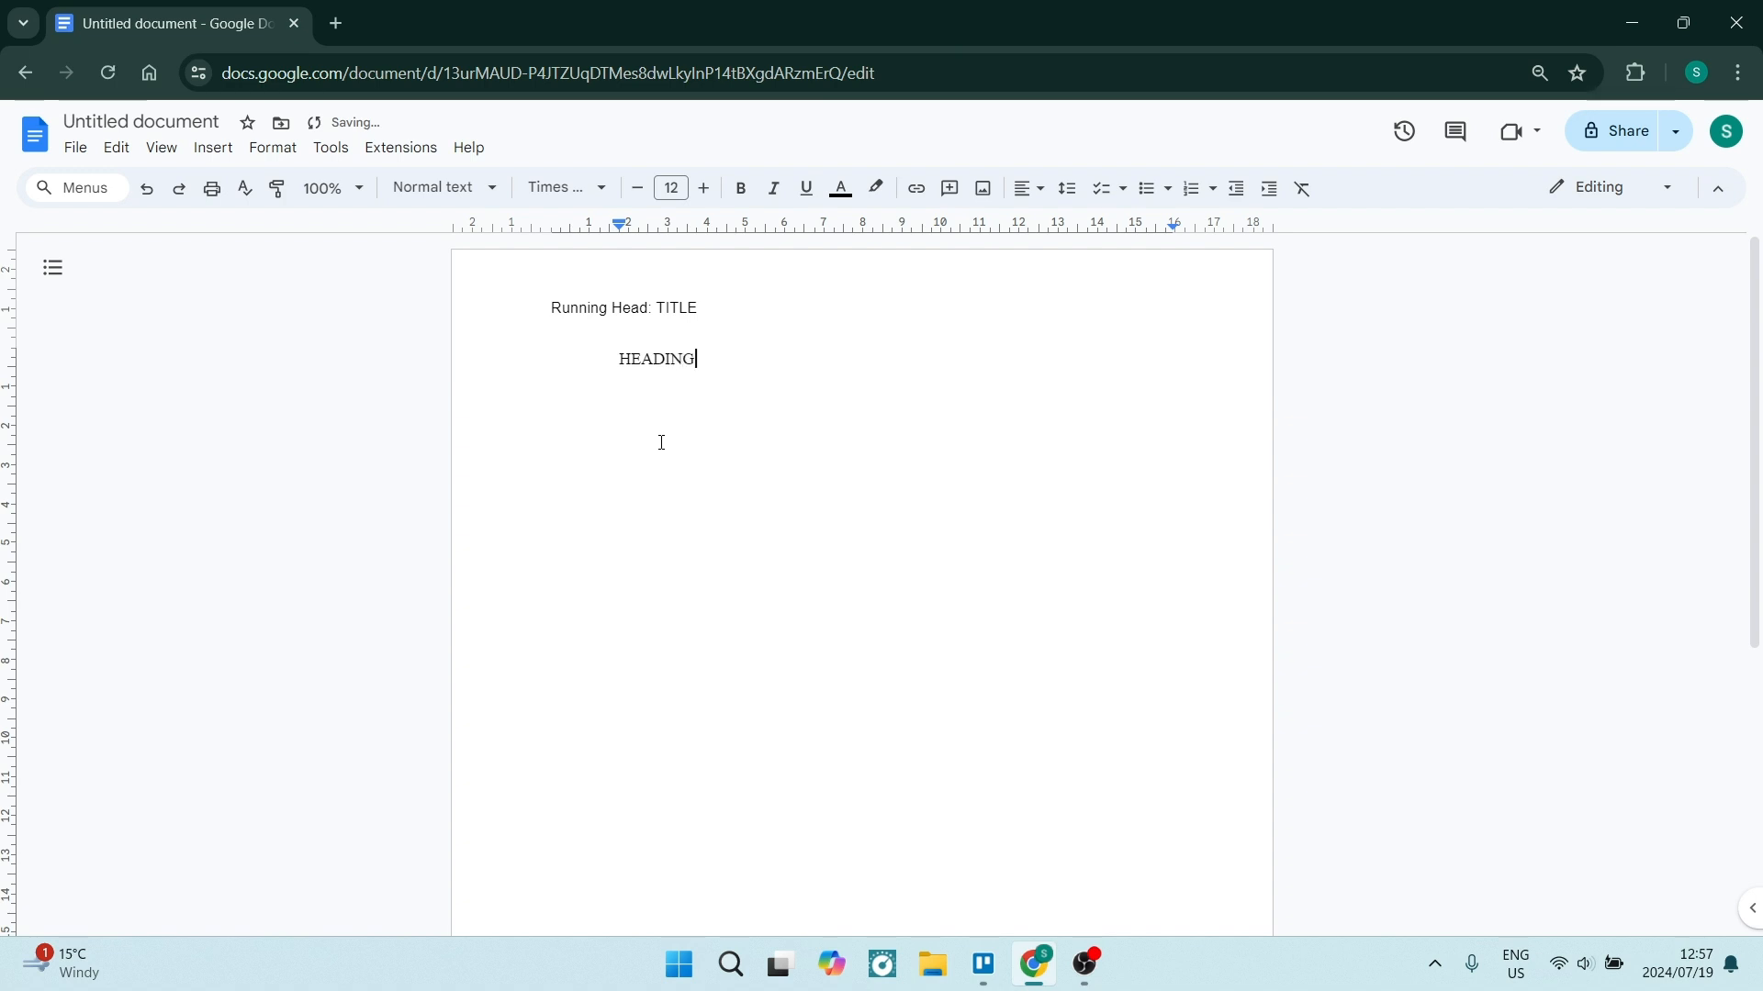
text( 1)
Make the "HEADING 1" line bold and centre it
key(shift+Home)
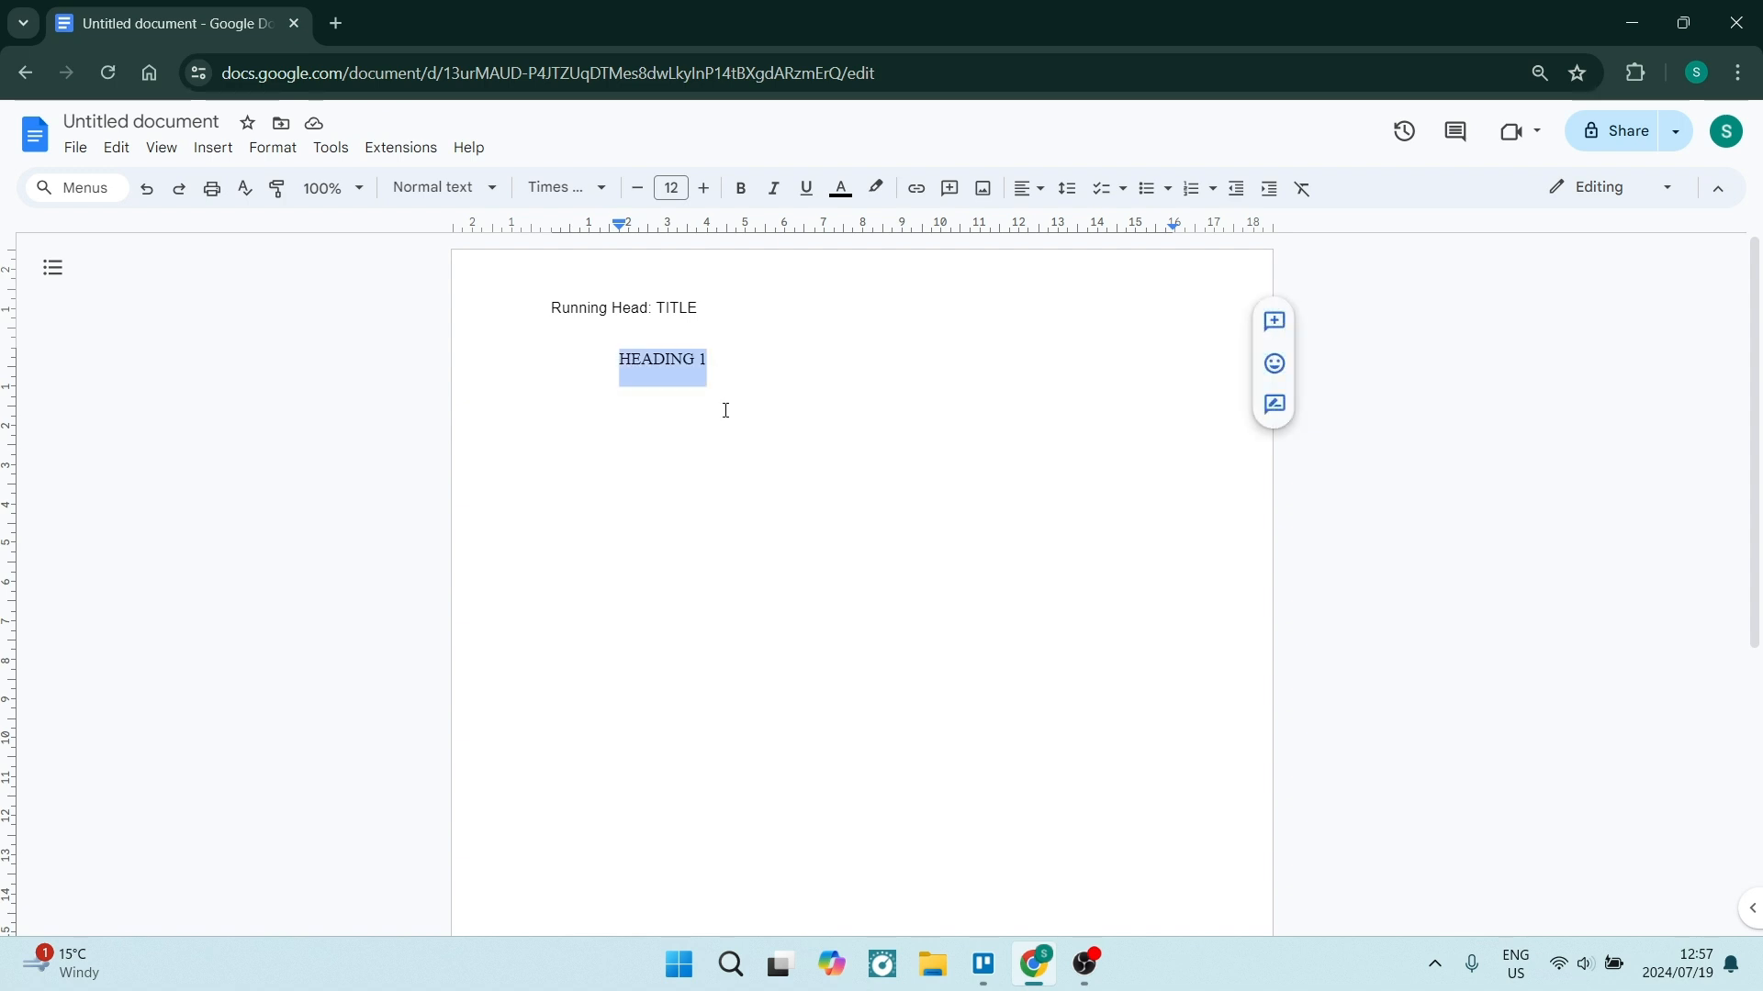
click(742, 192)
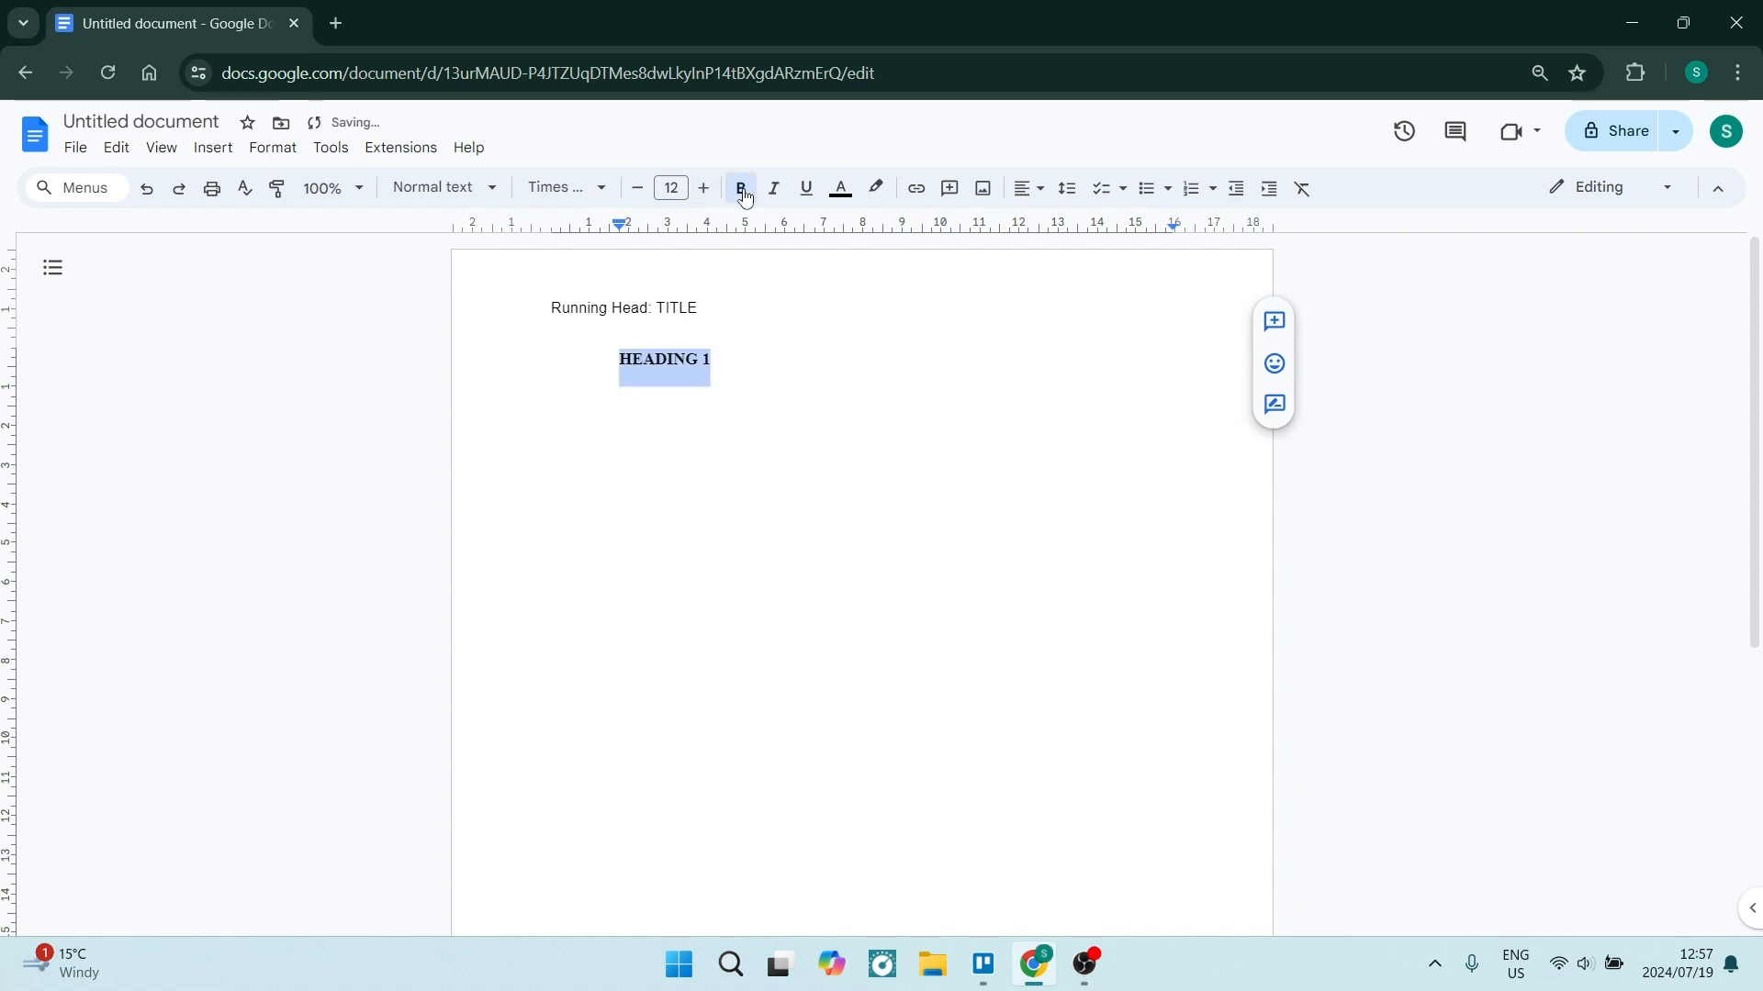
click(1030, 189)
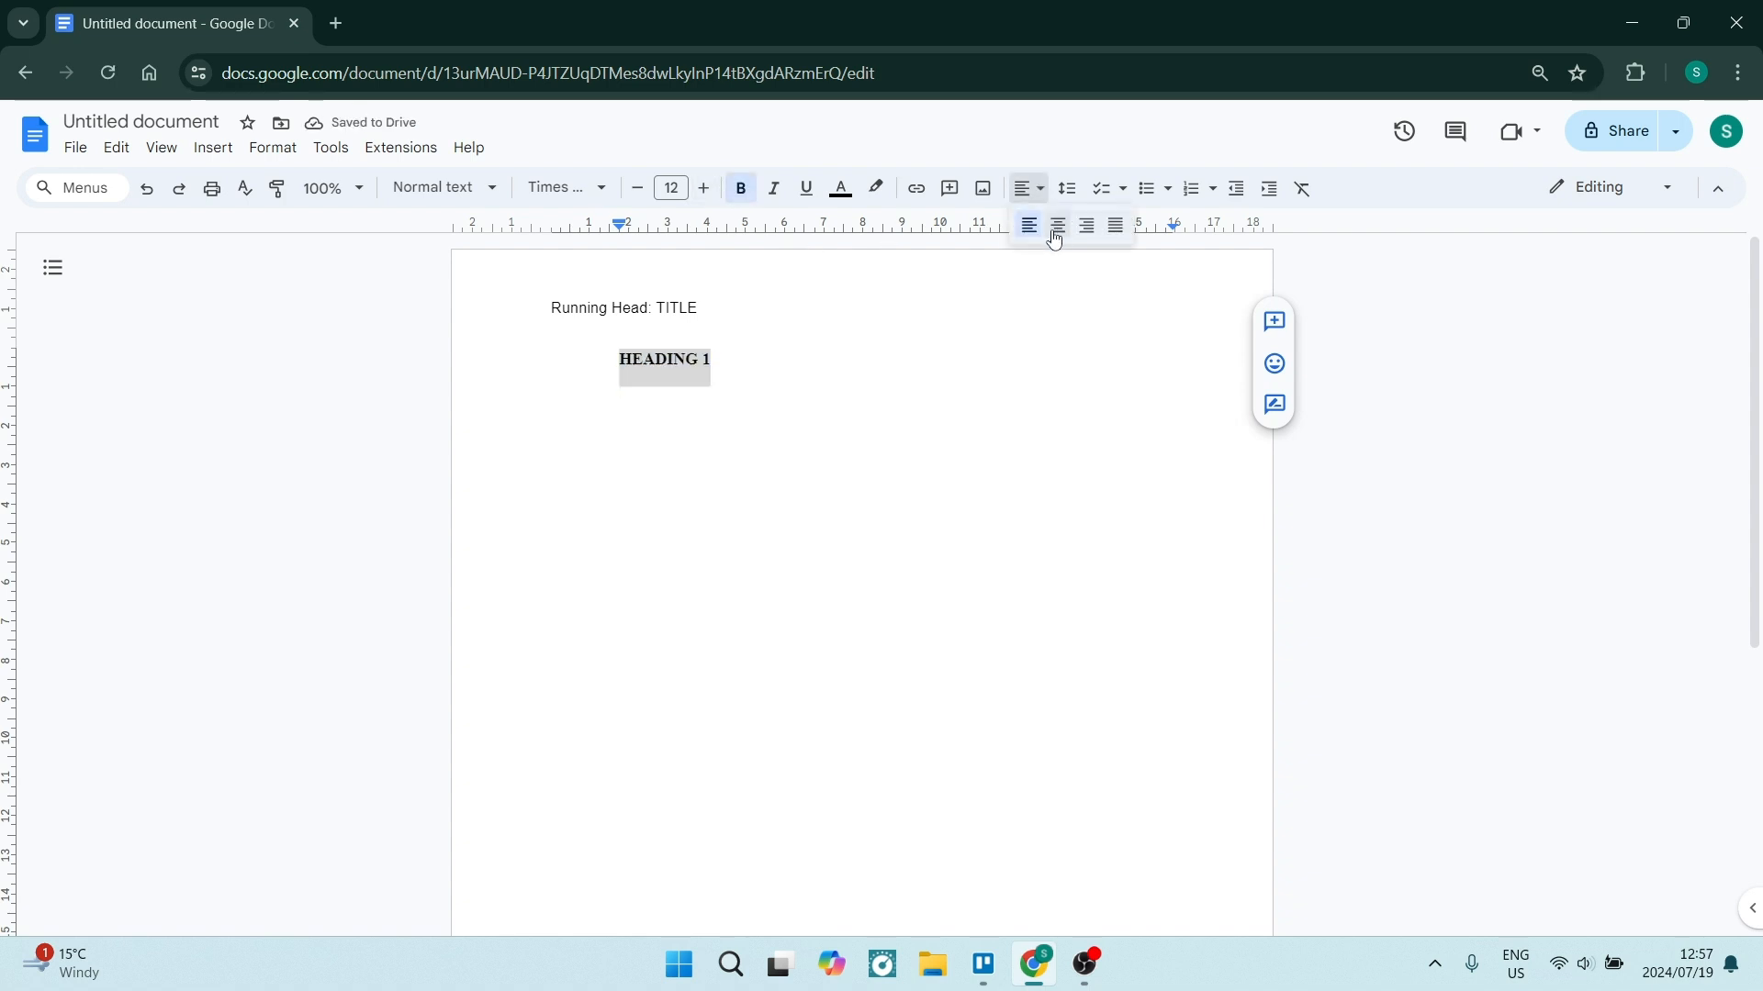
click(1058, 225)
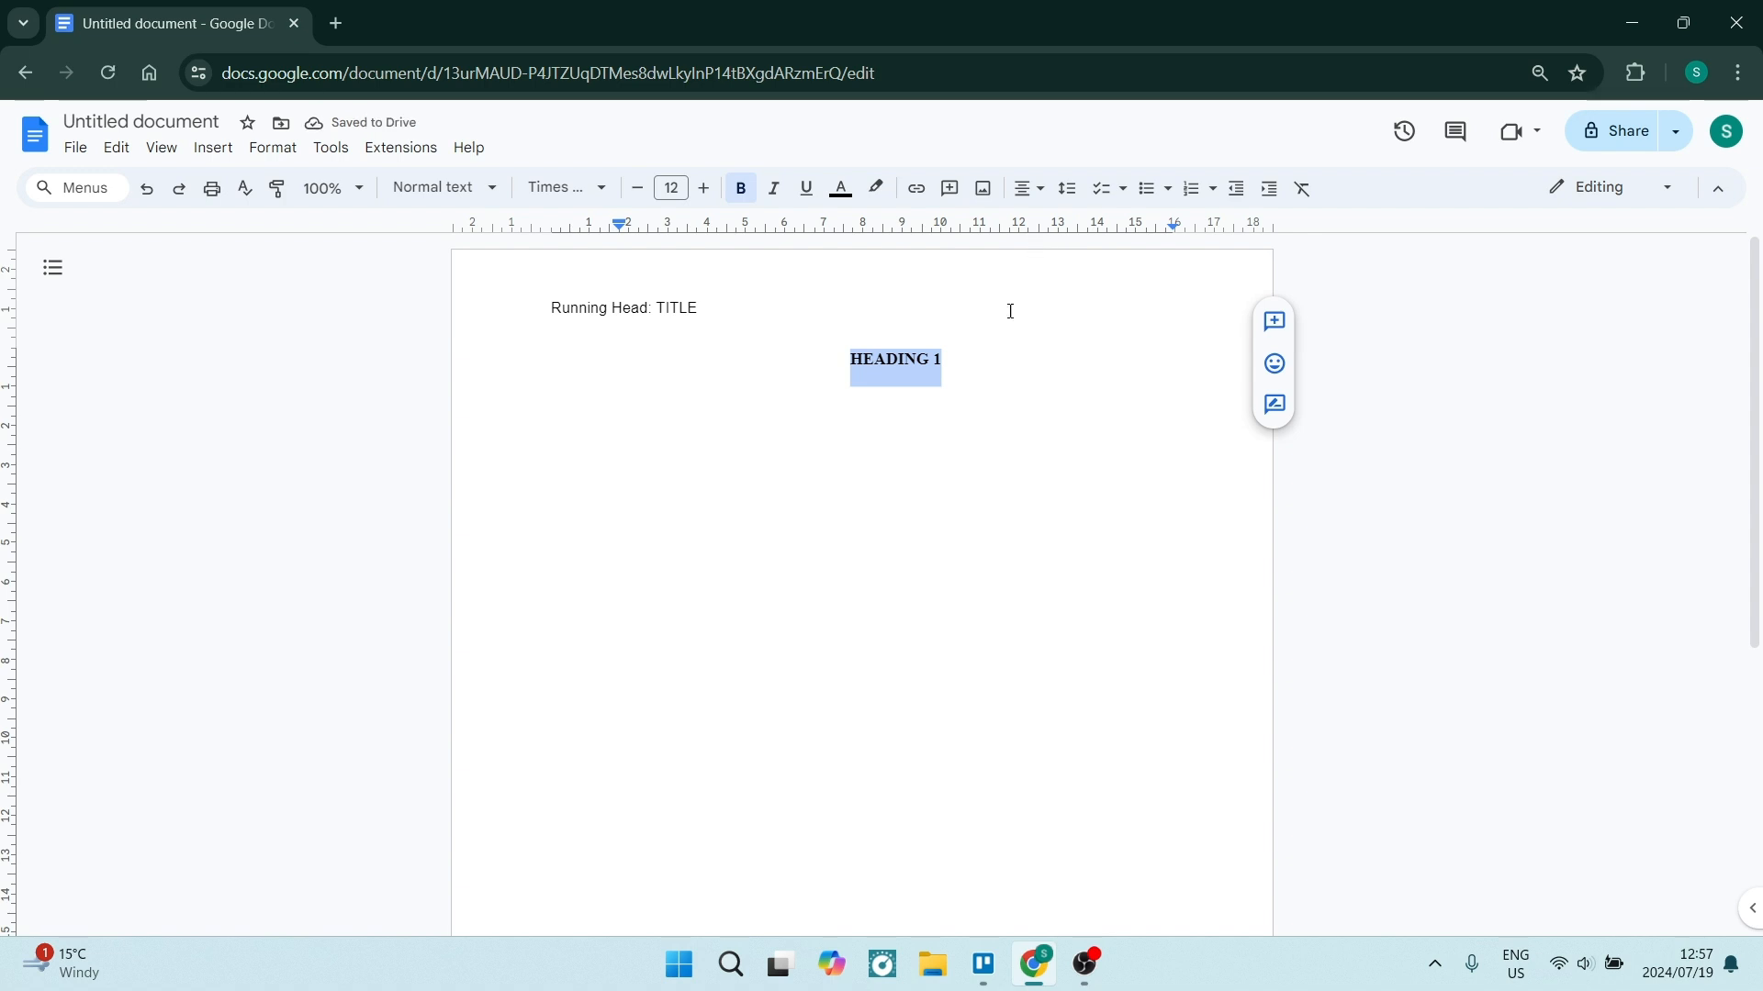
click(968, 376)
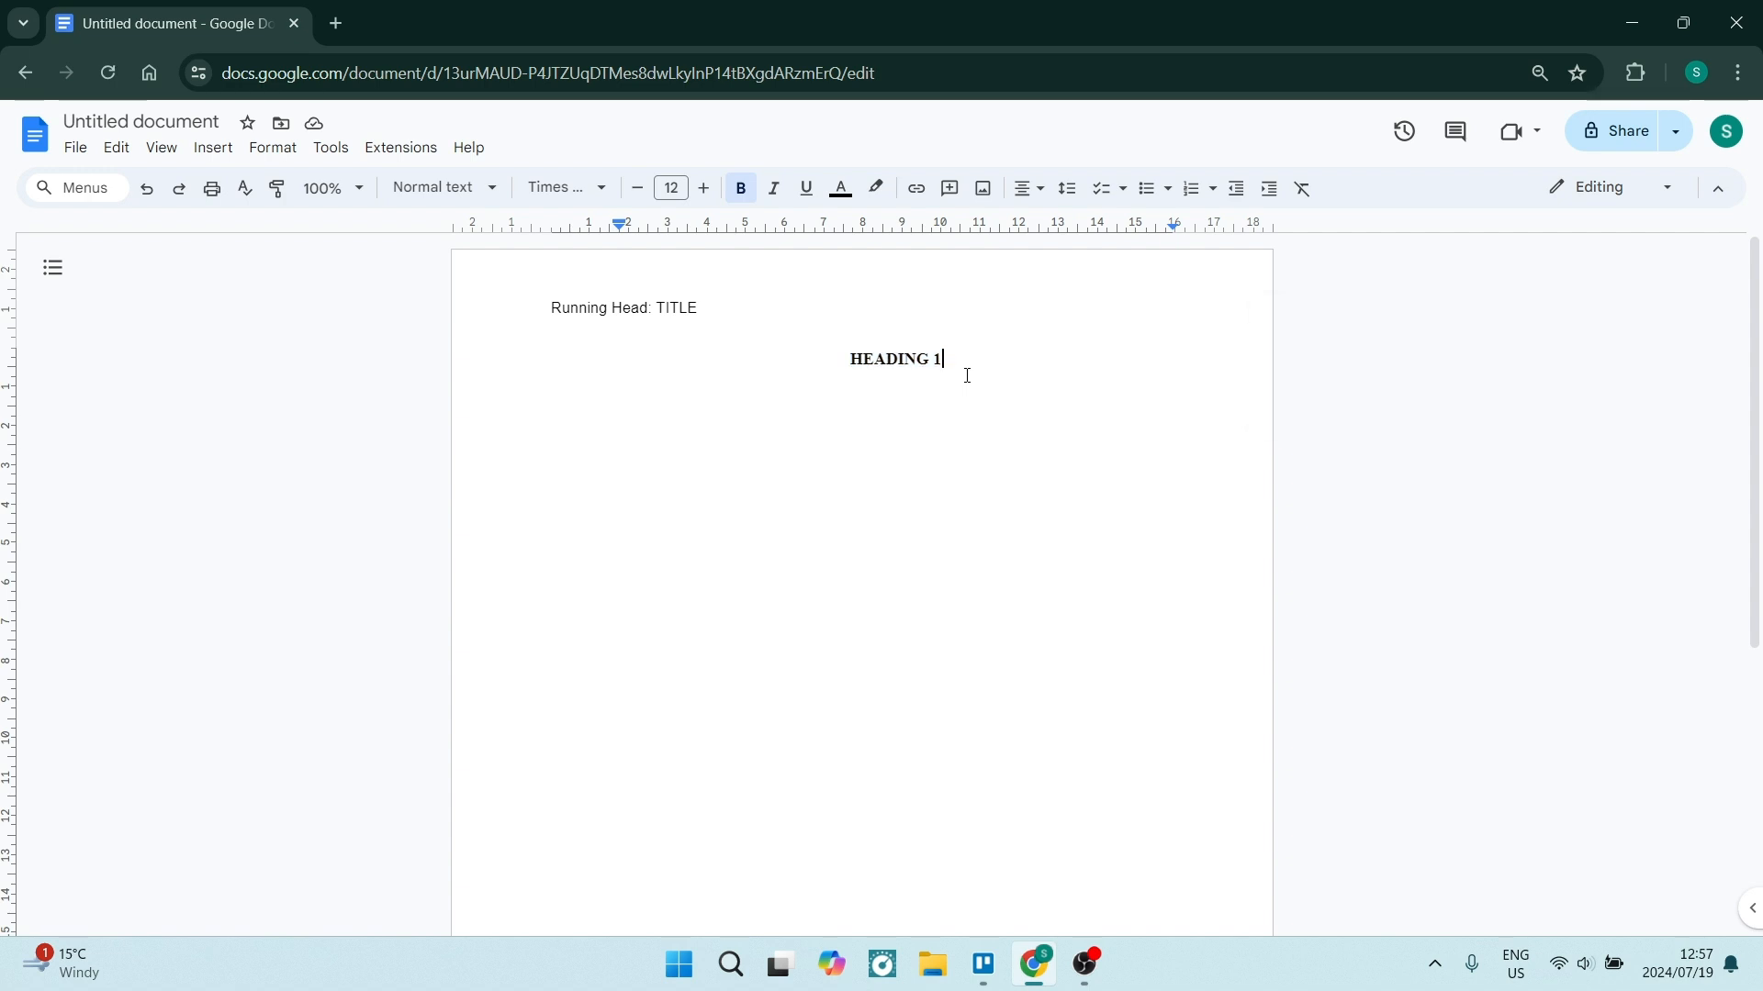
Add "HEADING 2" on the line below HEADING 1, left-aligned at the margin with its indent removed
key(Return)
text(HEADING 2)
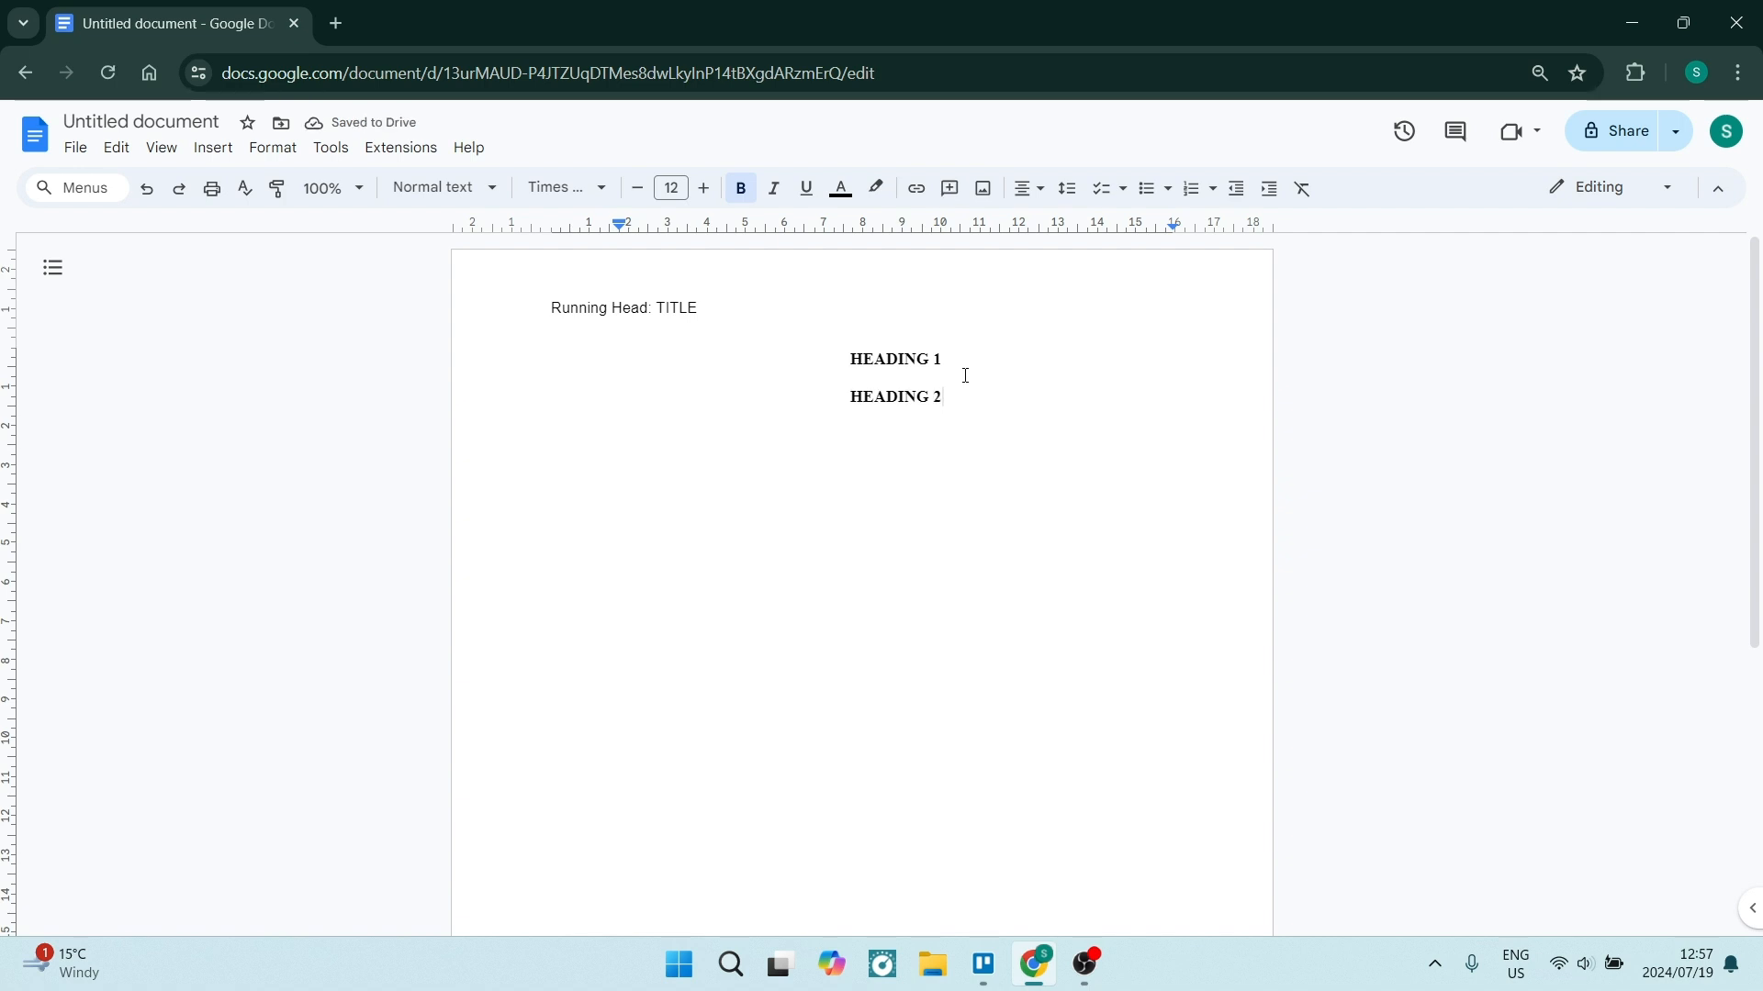
click(1025, 189)
click(1028, 226)
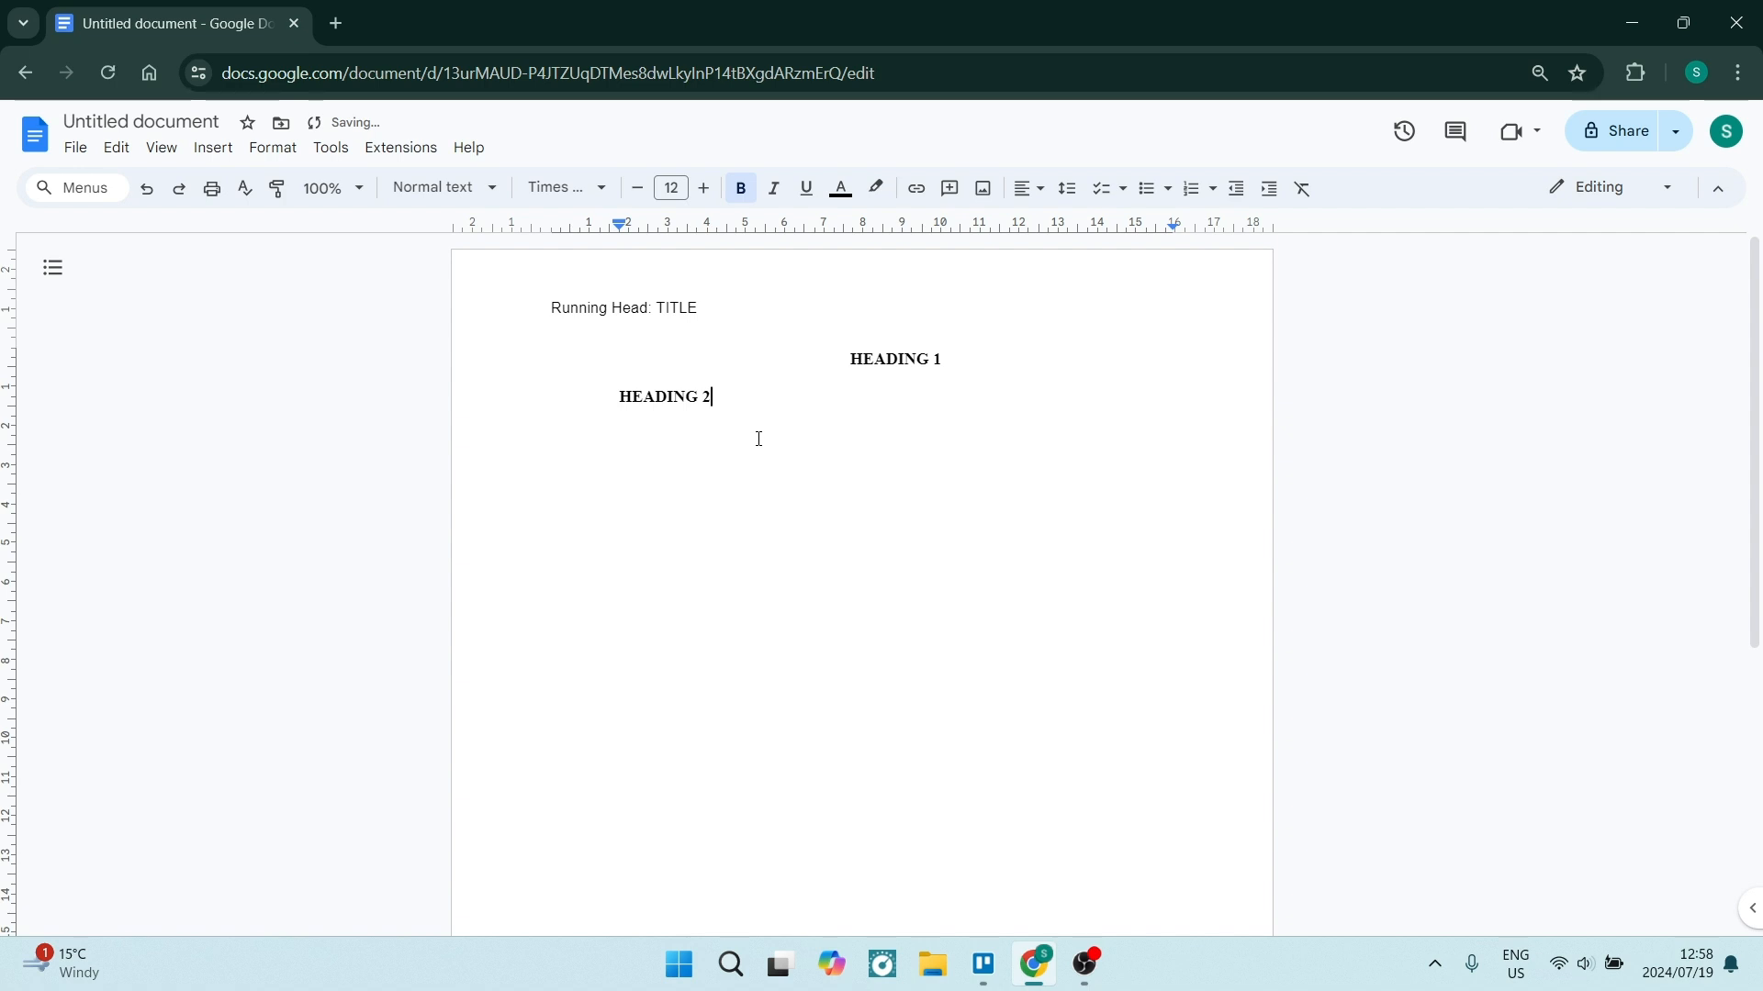
click(619, 399)
key(BackSpace)
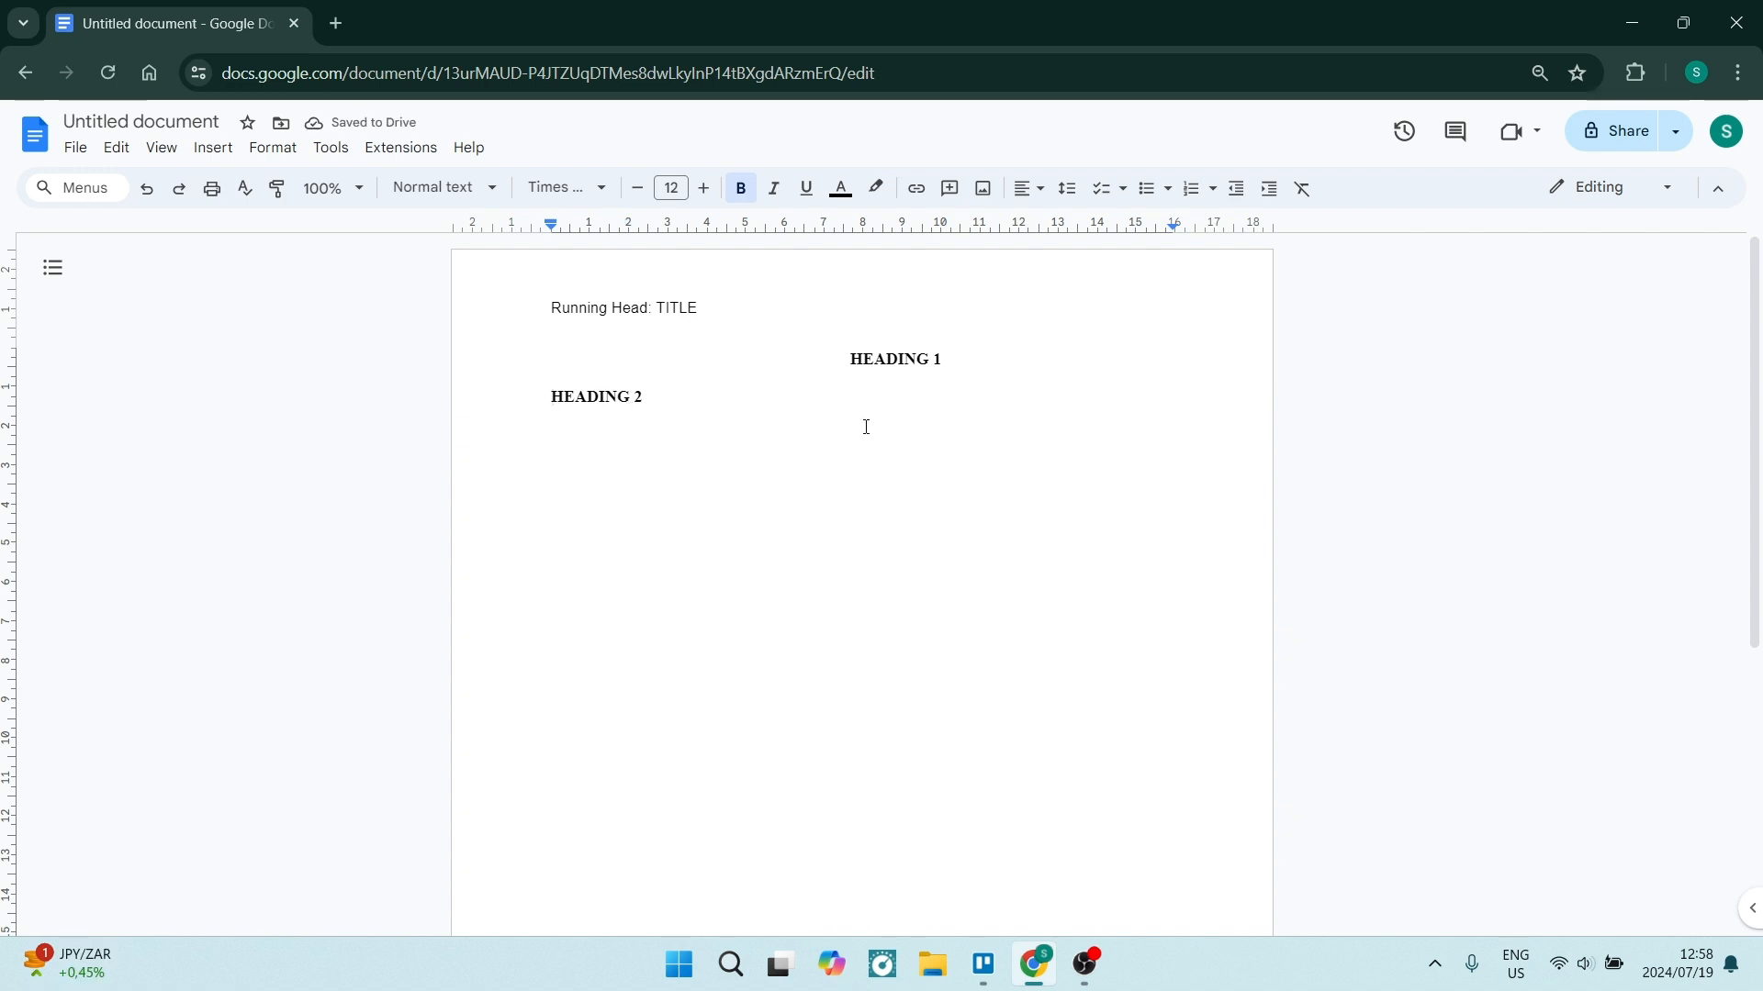
Add the line "HEADING 3: Text begins here" below HEADING 2 with its first line indented
key(Return)
text(HEADING 3)
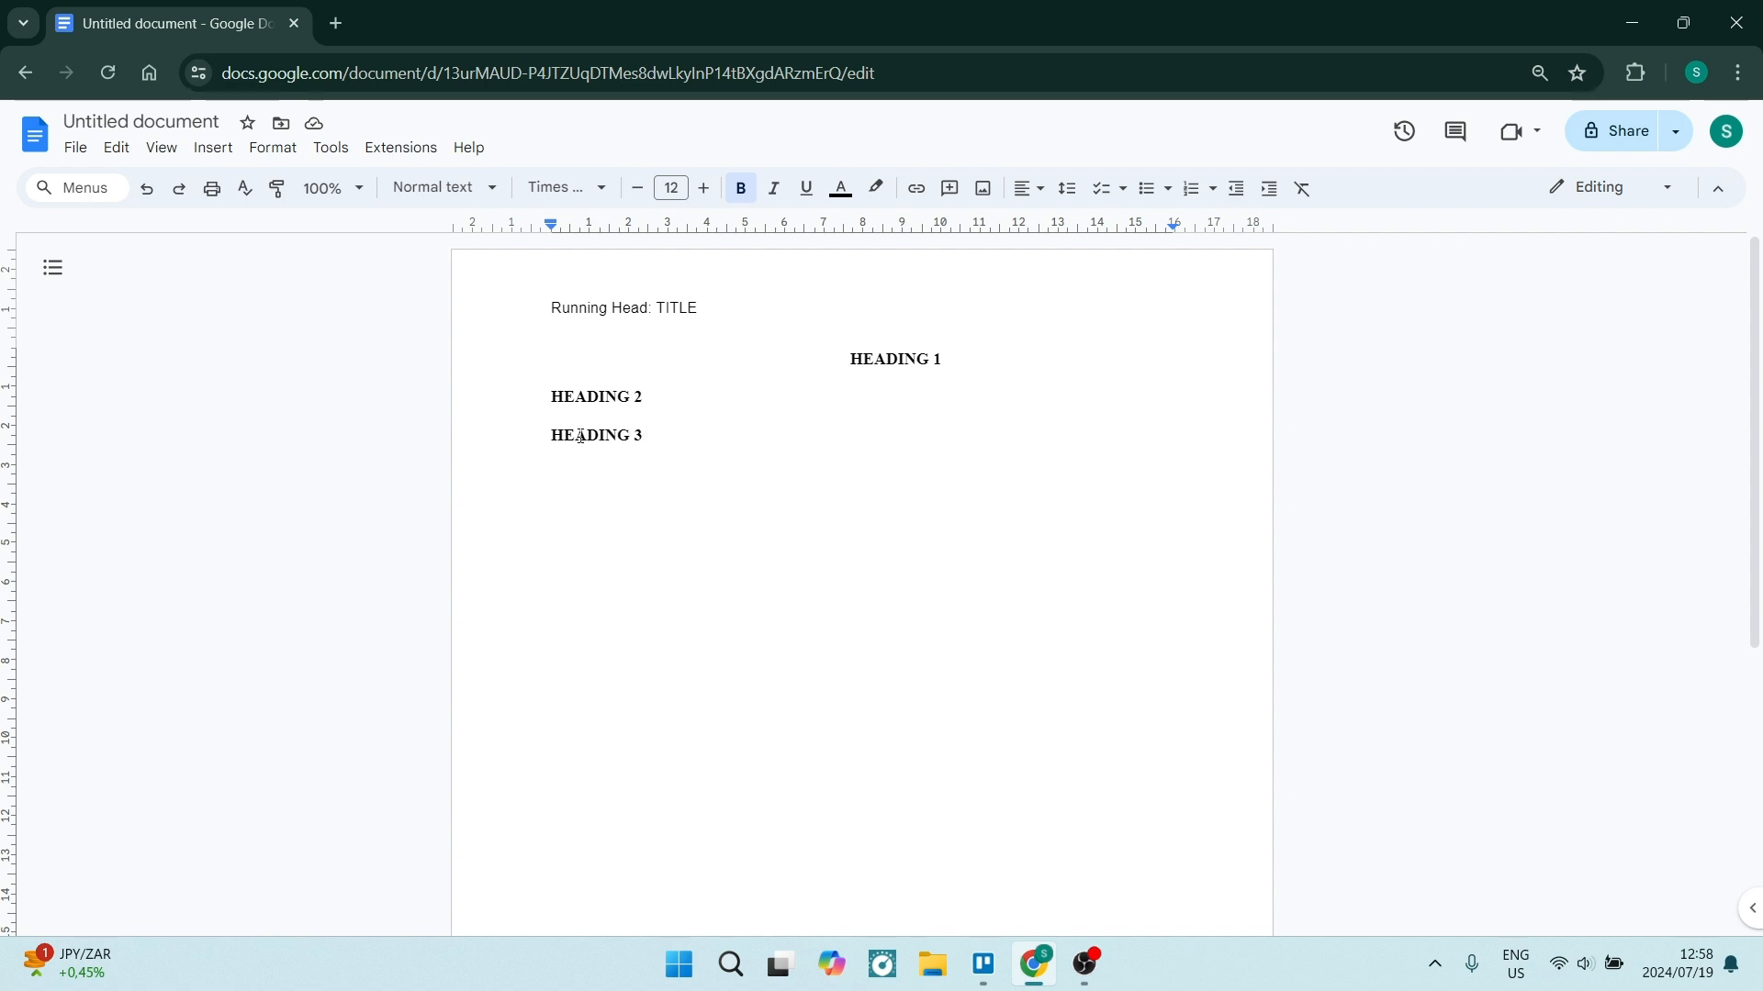
click(552, 440)
key(Tab)
text(:)
key(Caps_Lock)
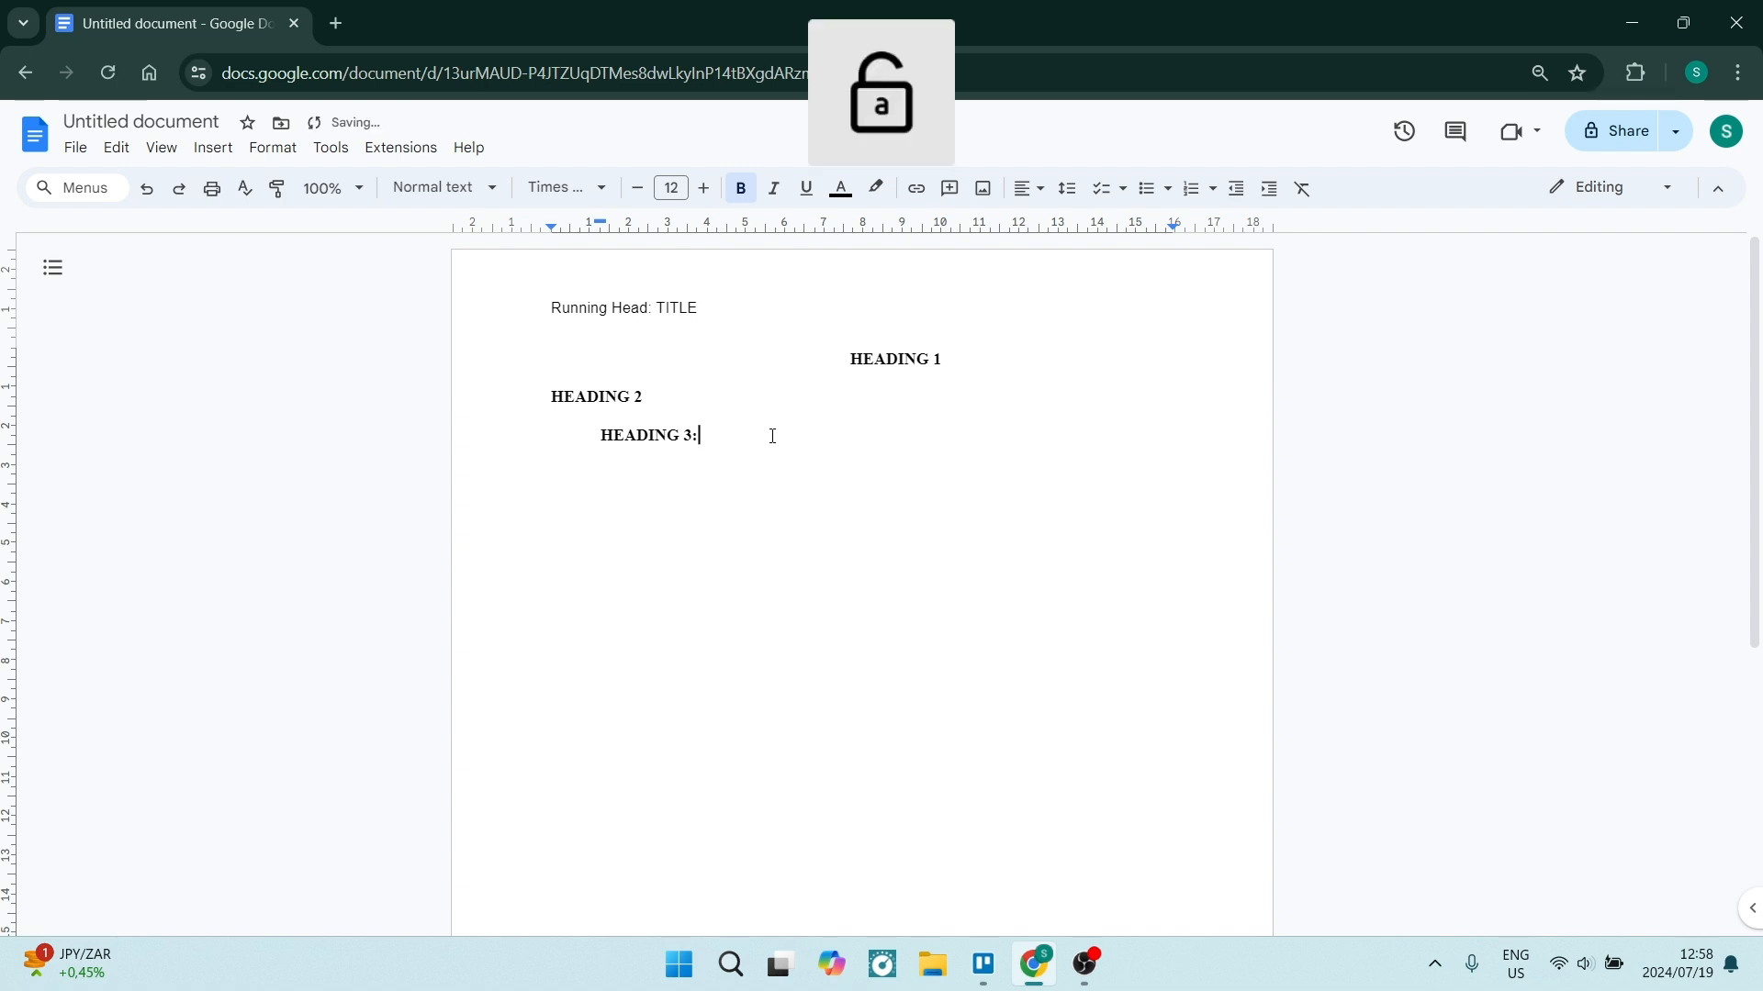
text(Text begins here)
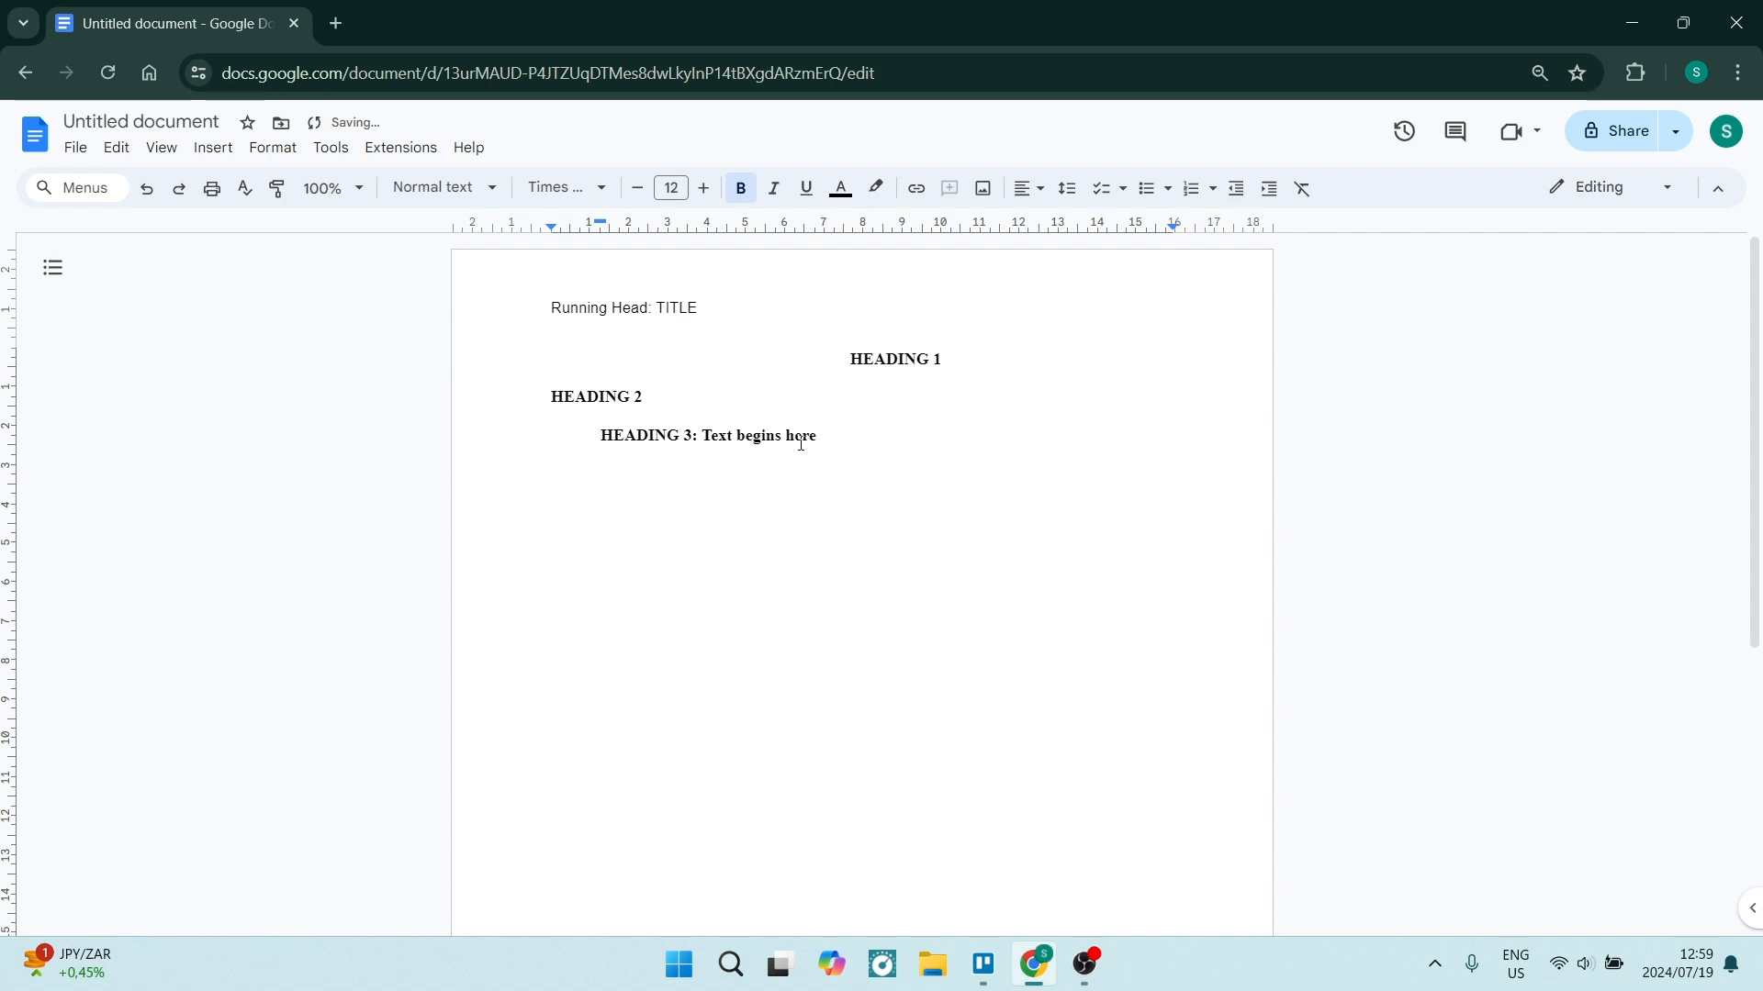
Add "HEADING 4" on the line below HEADING 3 and make it bold italic
key(Return)
key(Caps_Lock)
text(HEADING 4)
key(BackSpace)
triple_click(645, 474)
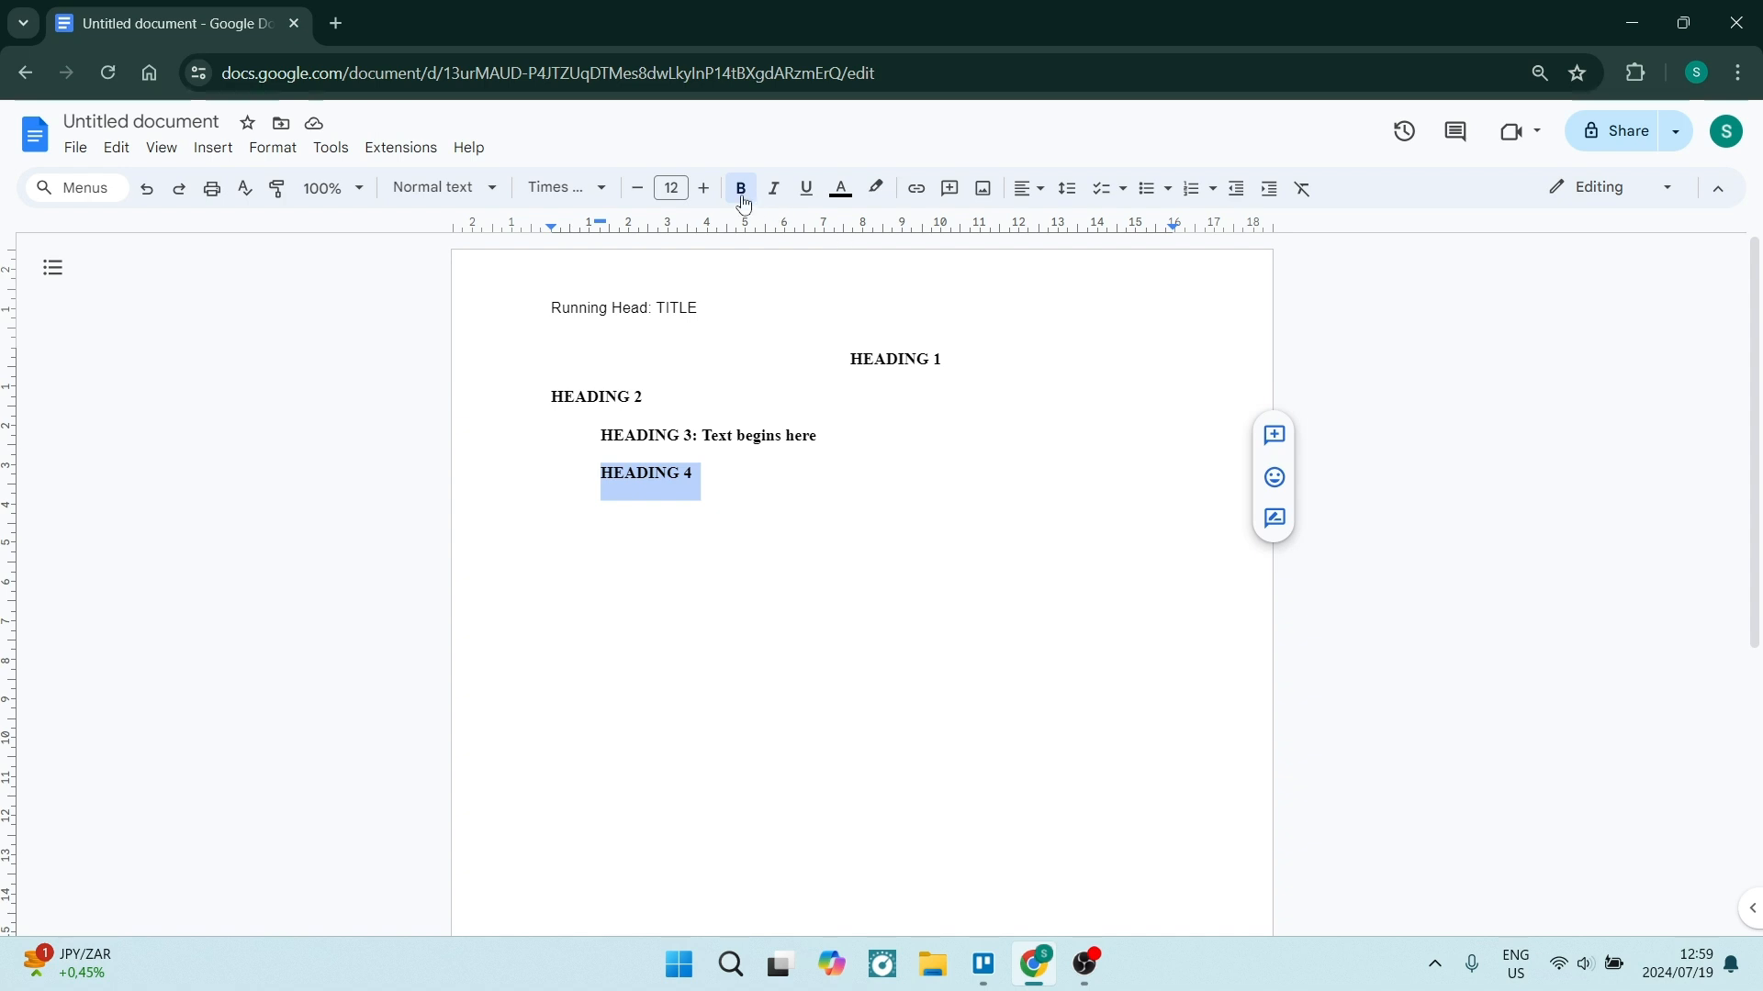
click(772, 198)
click(732, 469)
Append ": Text begins here" to HEADING 4 and remove the italics from "Text begins here" only
text(: )
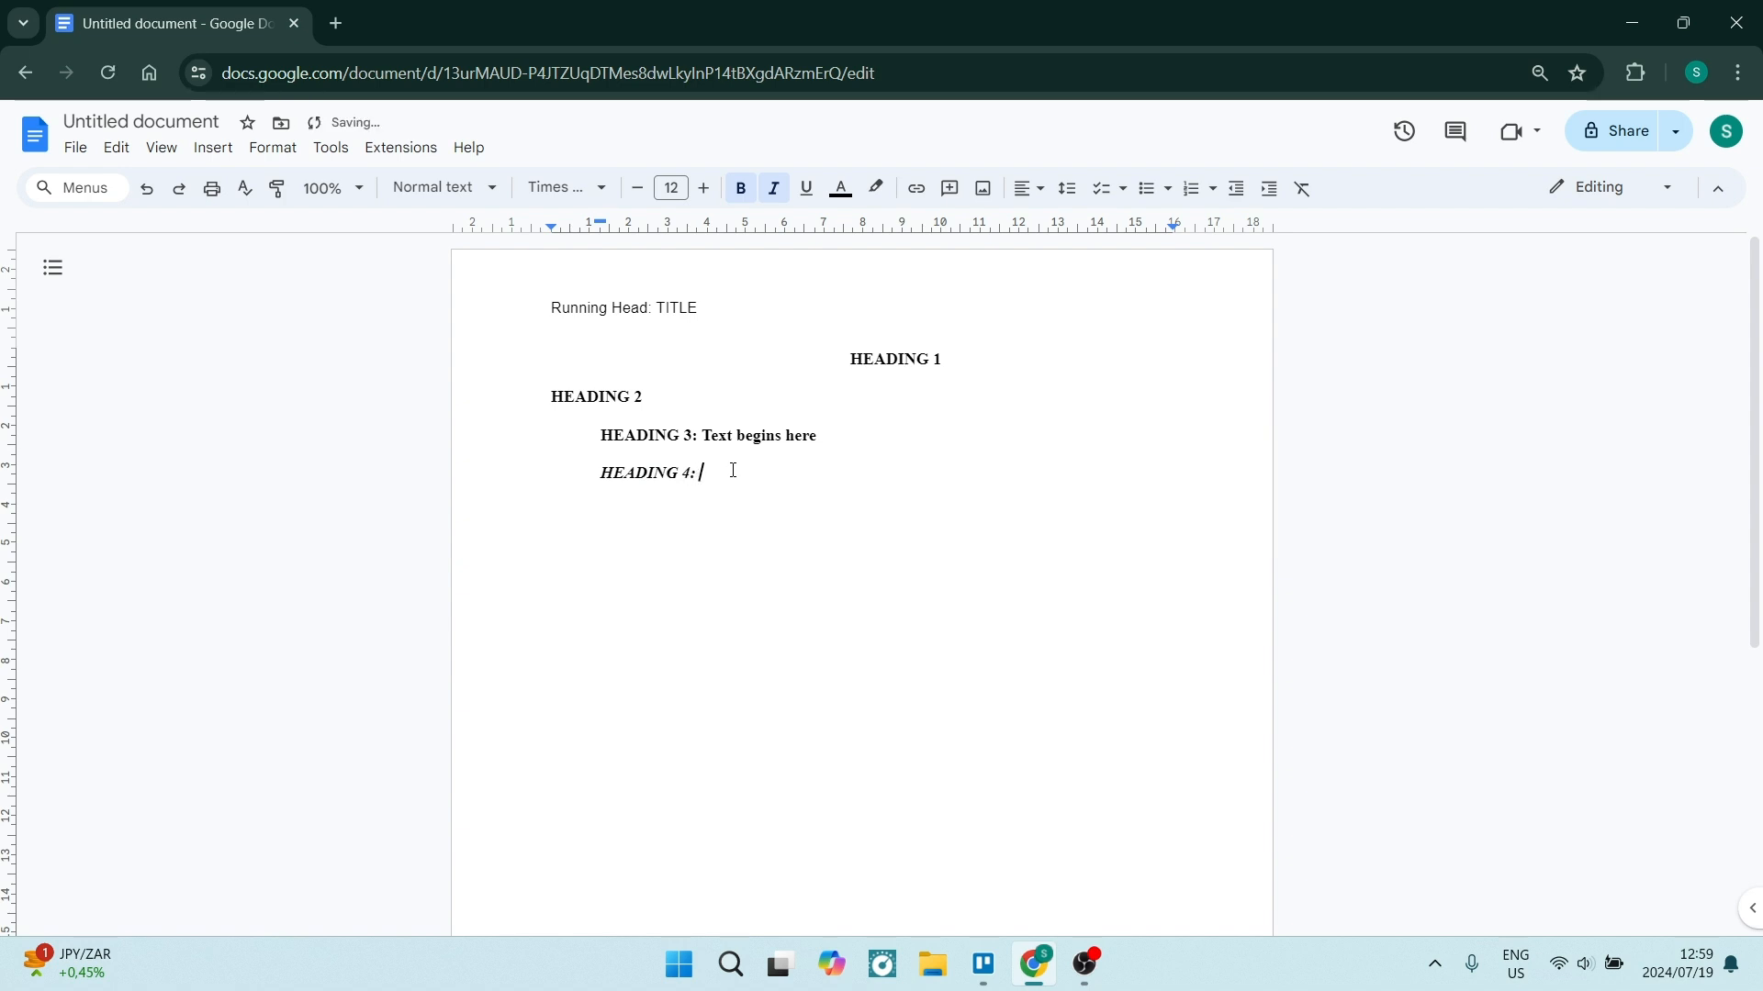
text(Text begins here)
key(shift+Left)
key(shift+Left)
key(shift+Left)
key(shift+Left)
key(shift+Left)
key(shift+Left)
key(shift+Left)
key(shift+Left)
key(shift+Left)
key(shift+Left)
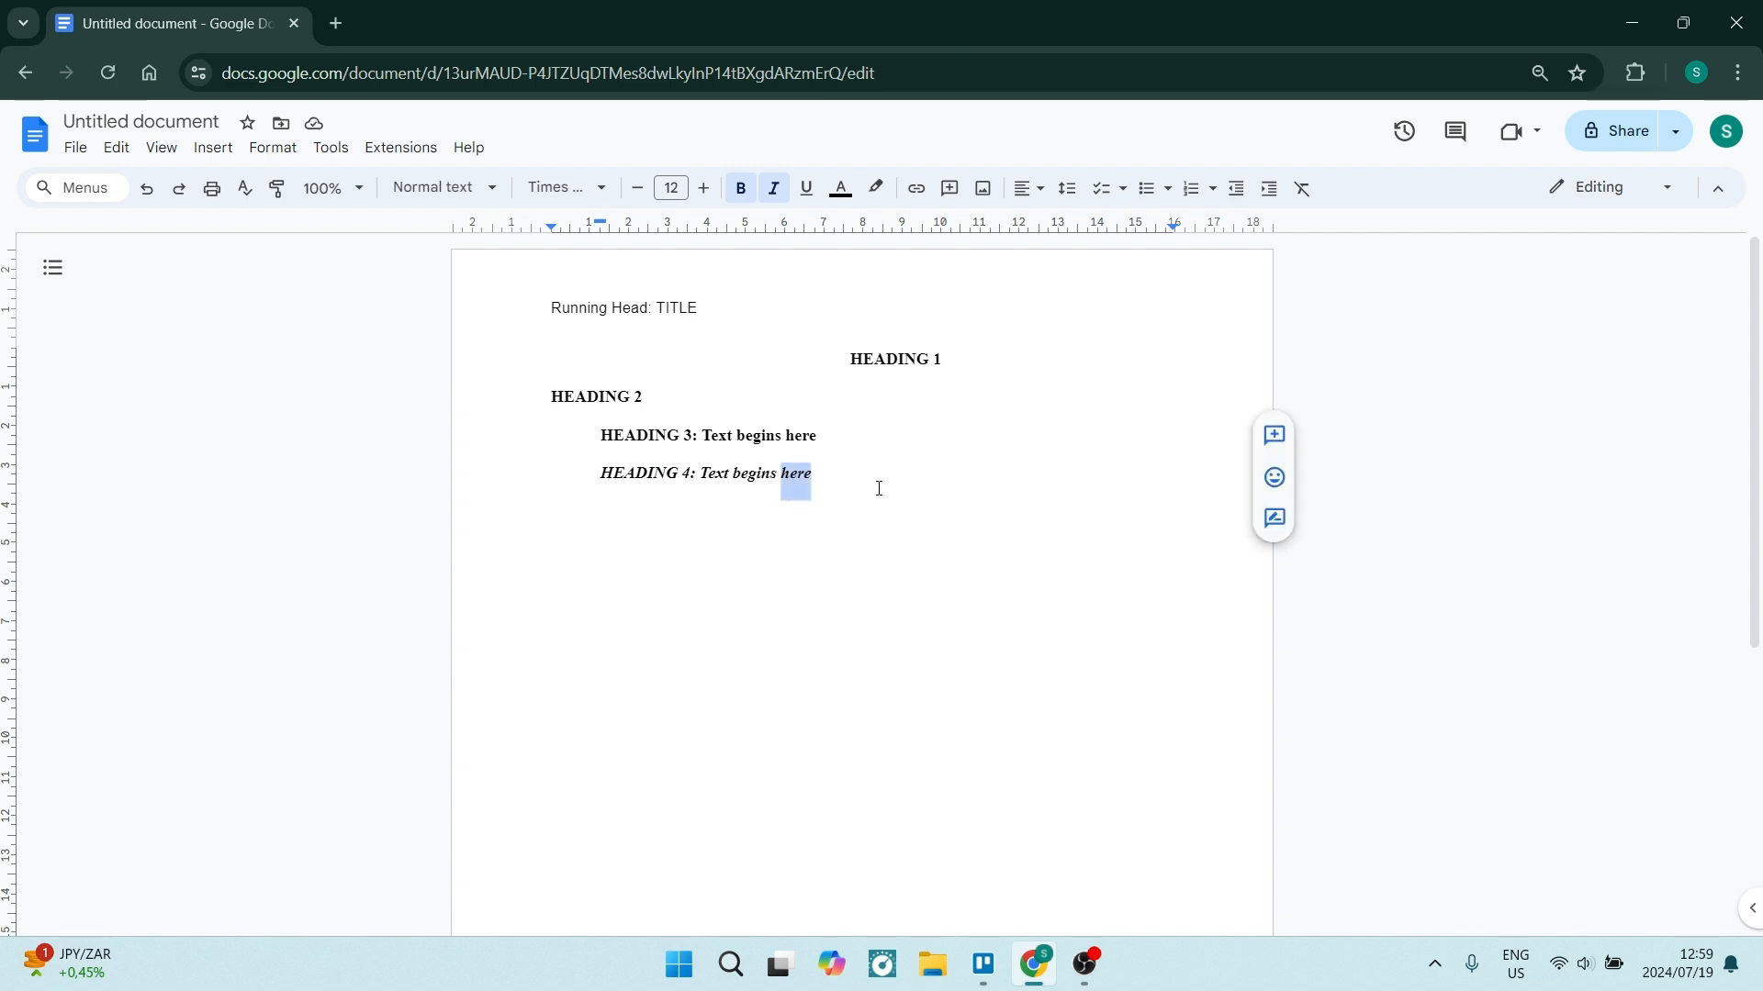
key(shift+Left)
key(shift+Left)
key(shift+Left)
key(shift+Left)
key(shift+Left)
key(shift+Left)
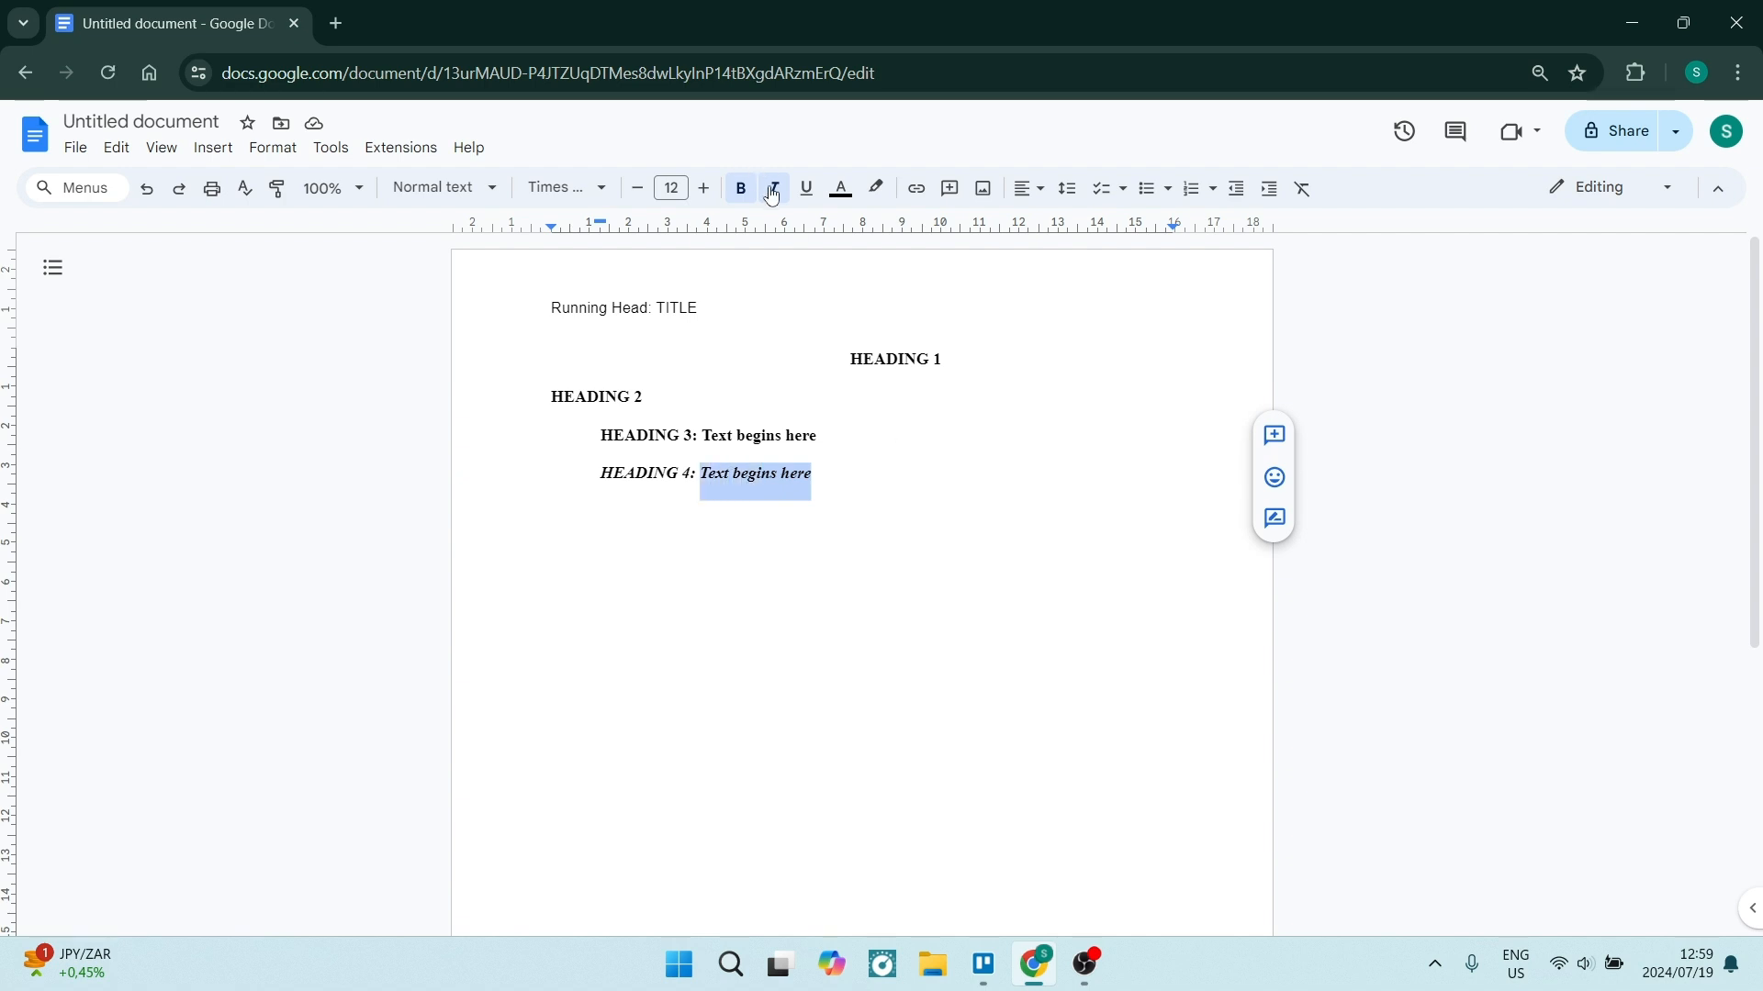
key(ctrl+i)
click(889, 481)
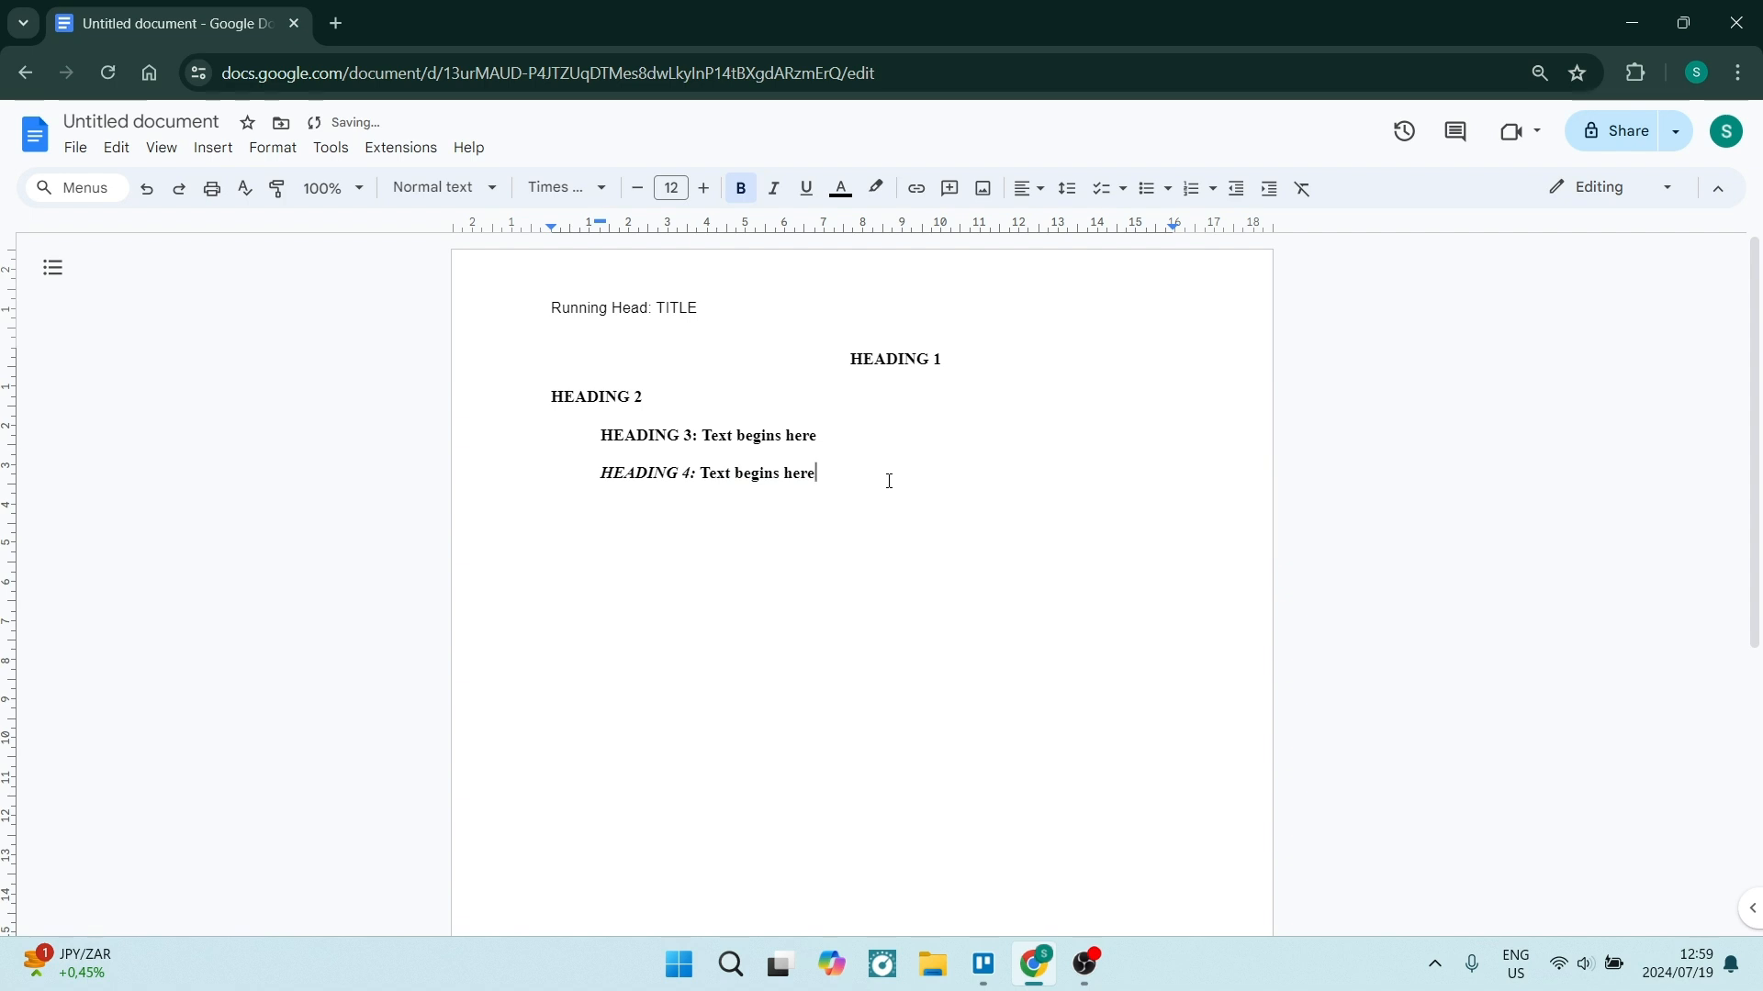
Add "HEADING 5:" on the line below HEADING 4, in italics and without bold
key(Return)
text(H)
key(Caps_Lock)
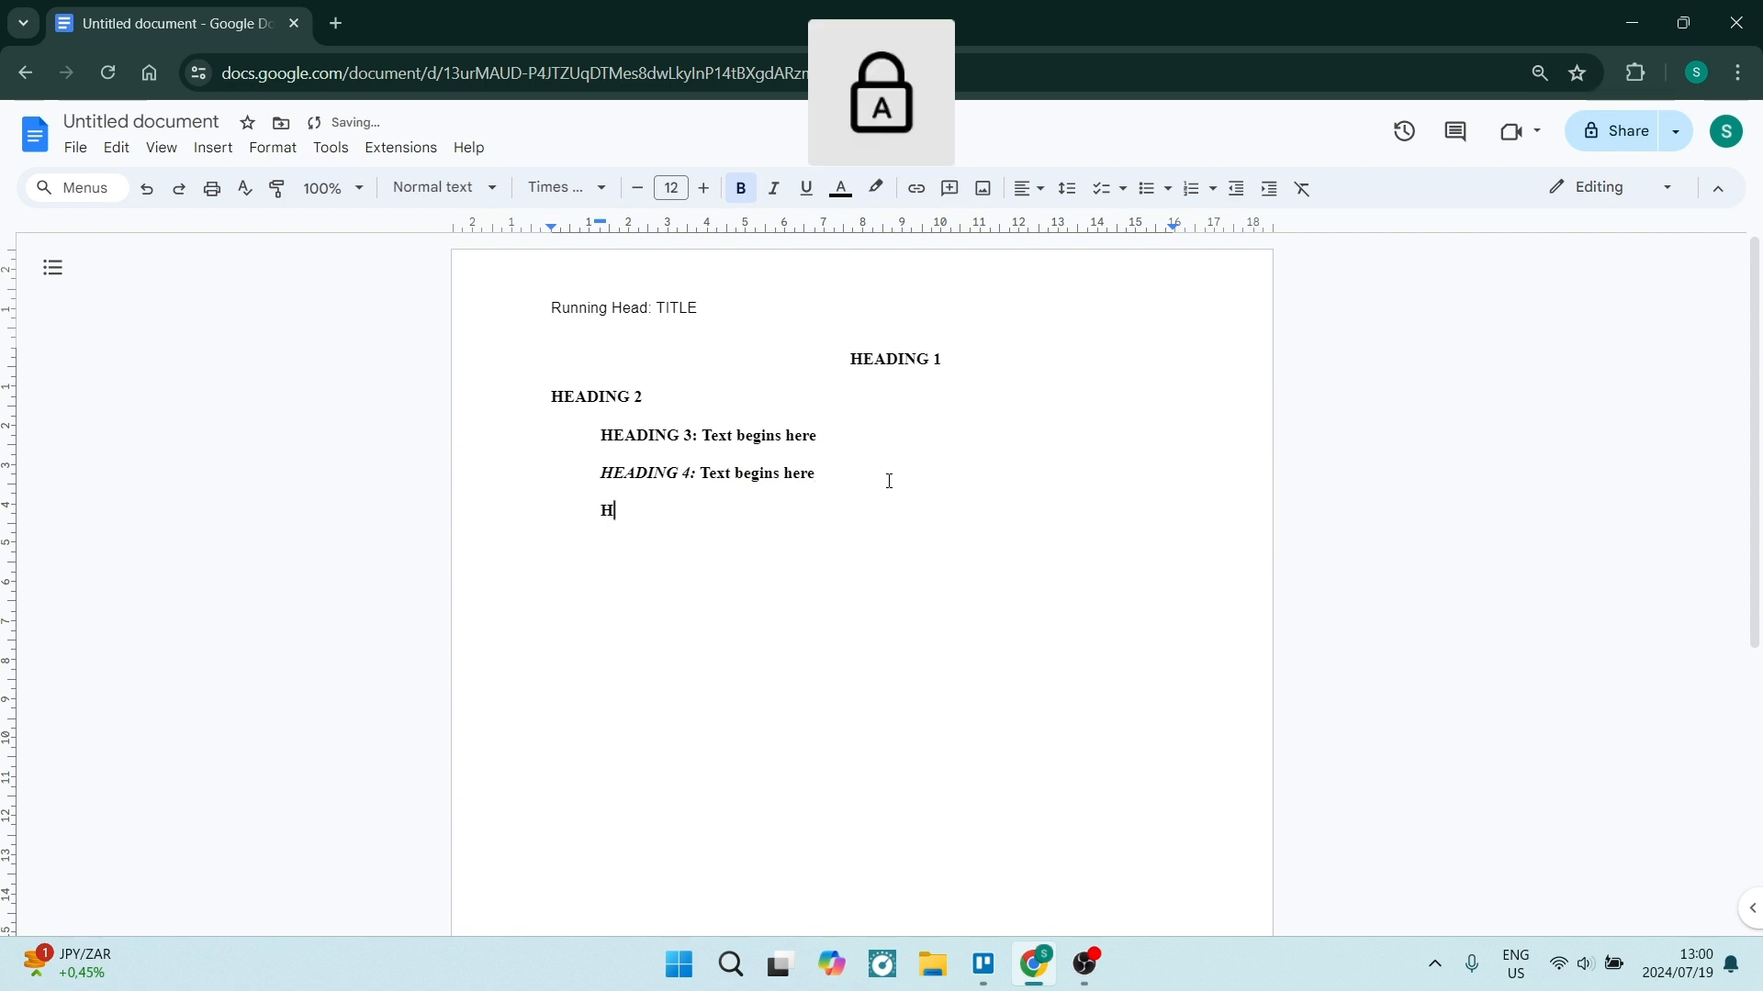
text(EADING 5)
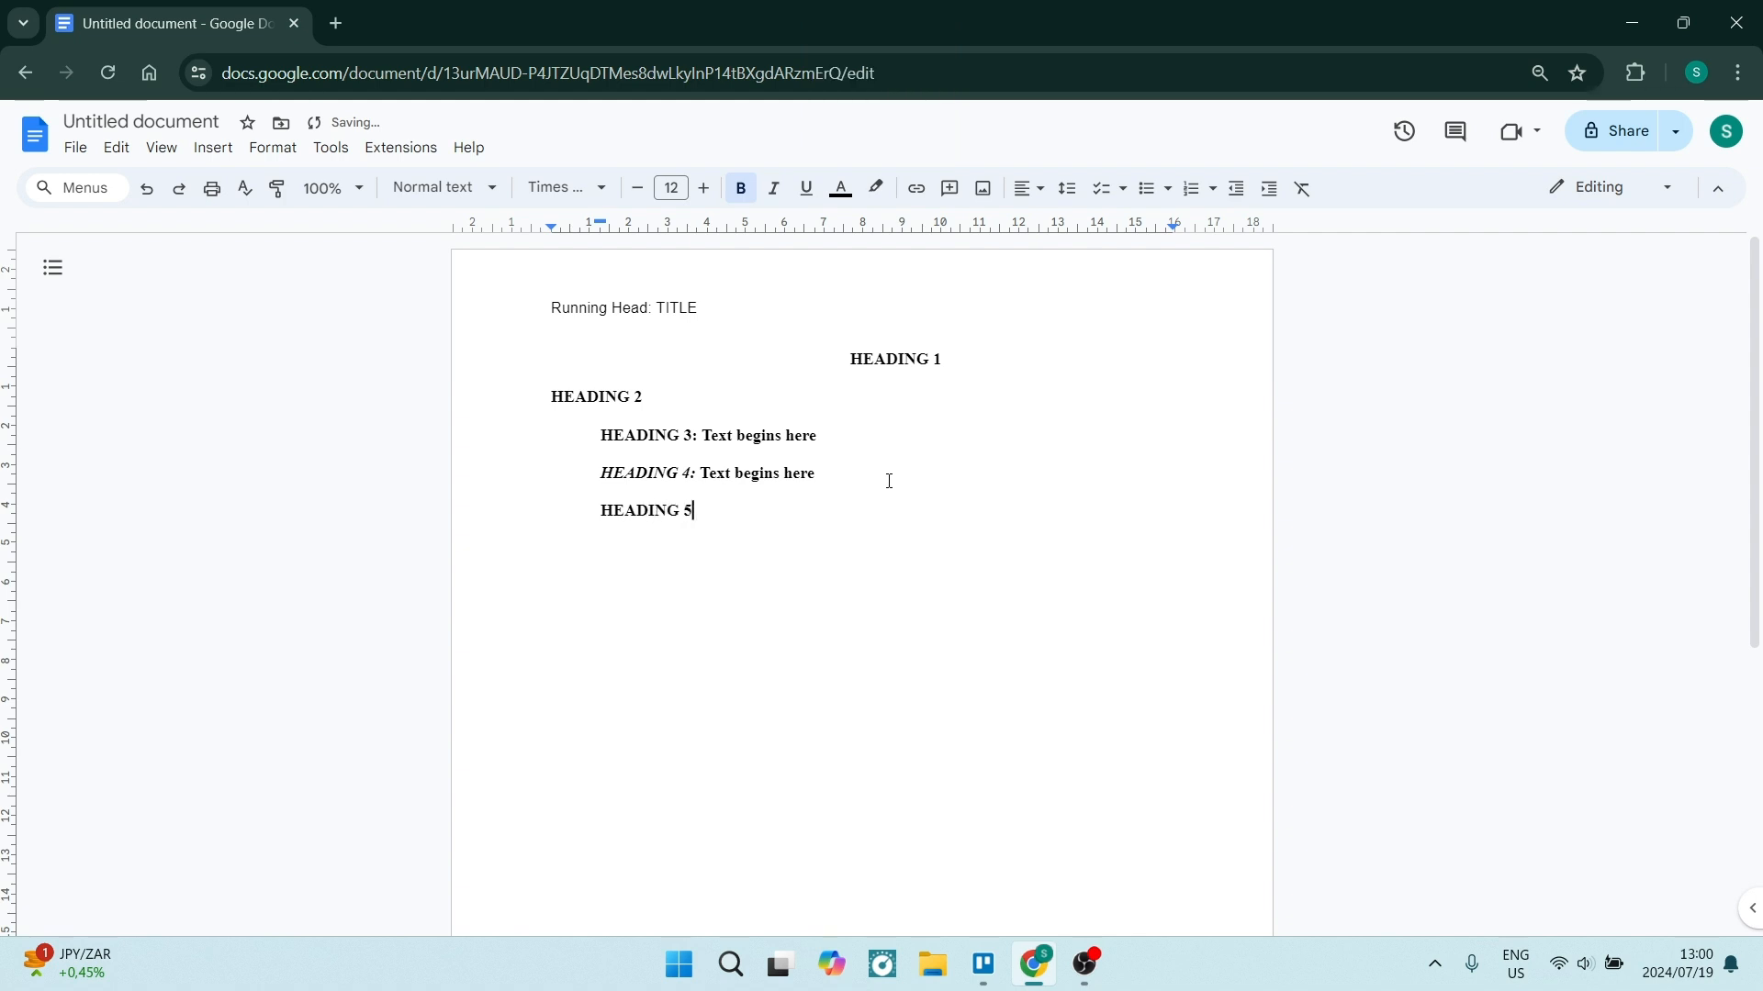
text(:)
triple_click(676, 511)
click(741, 190)
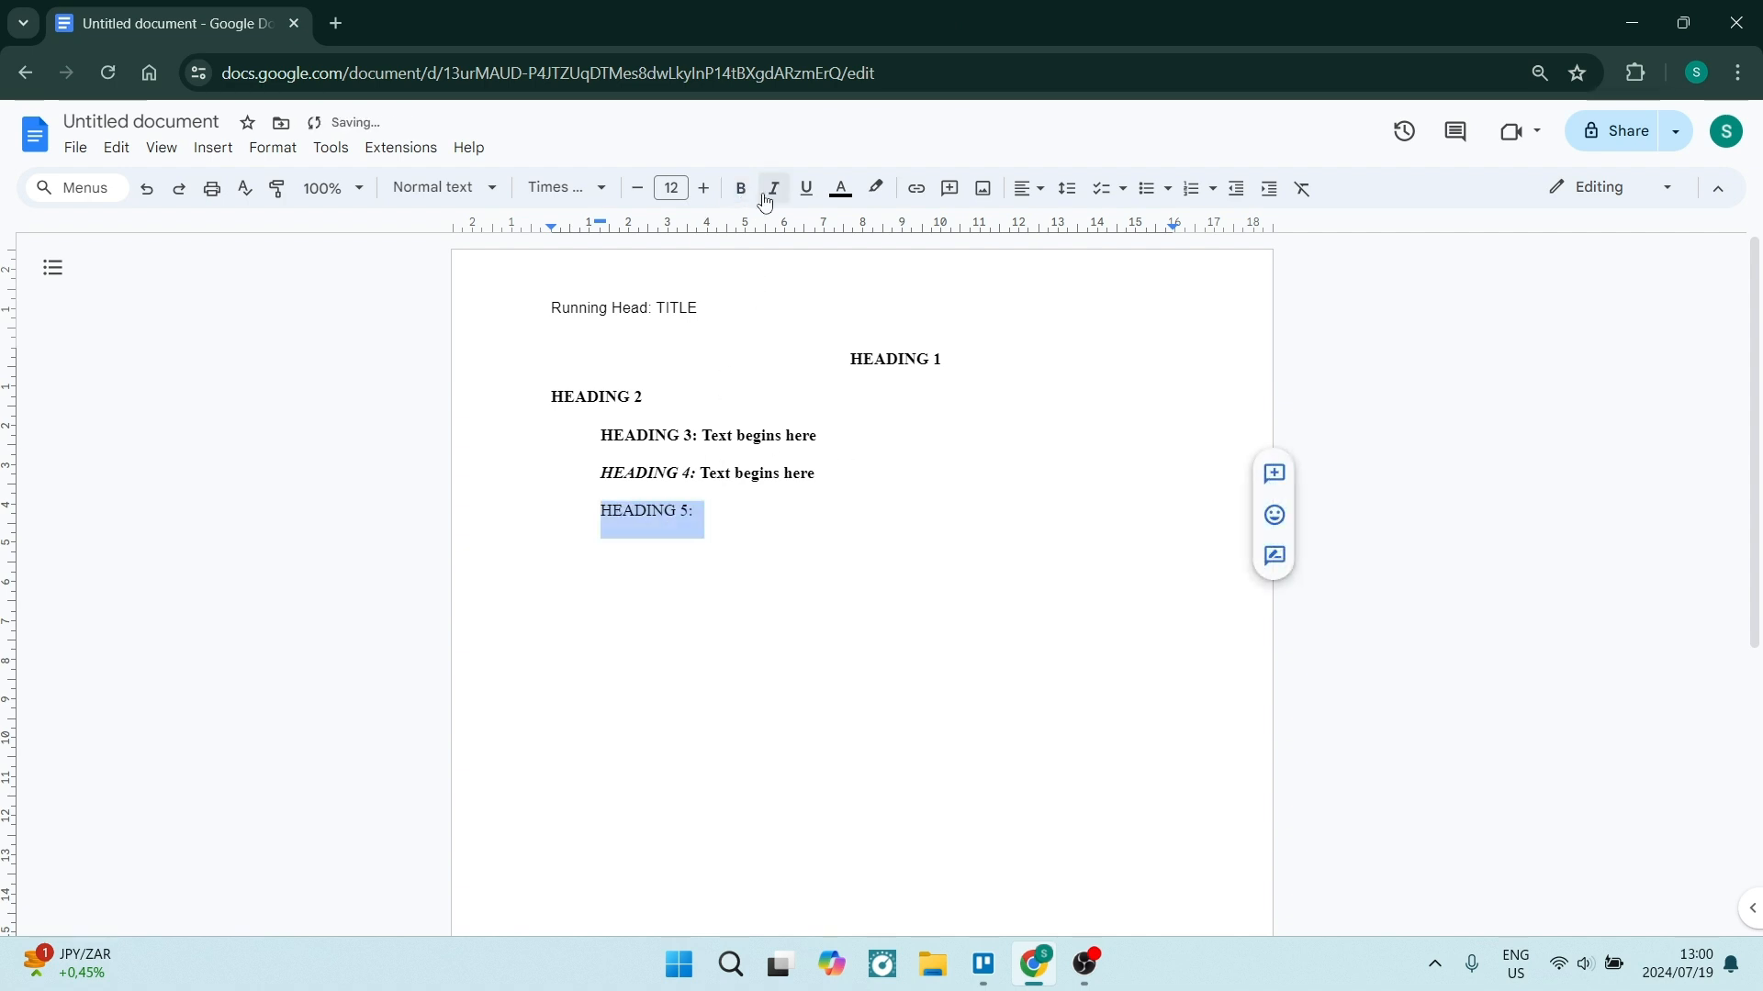
click(775, 195)
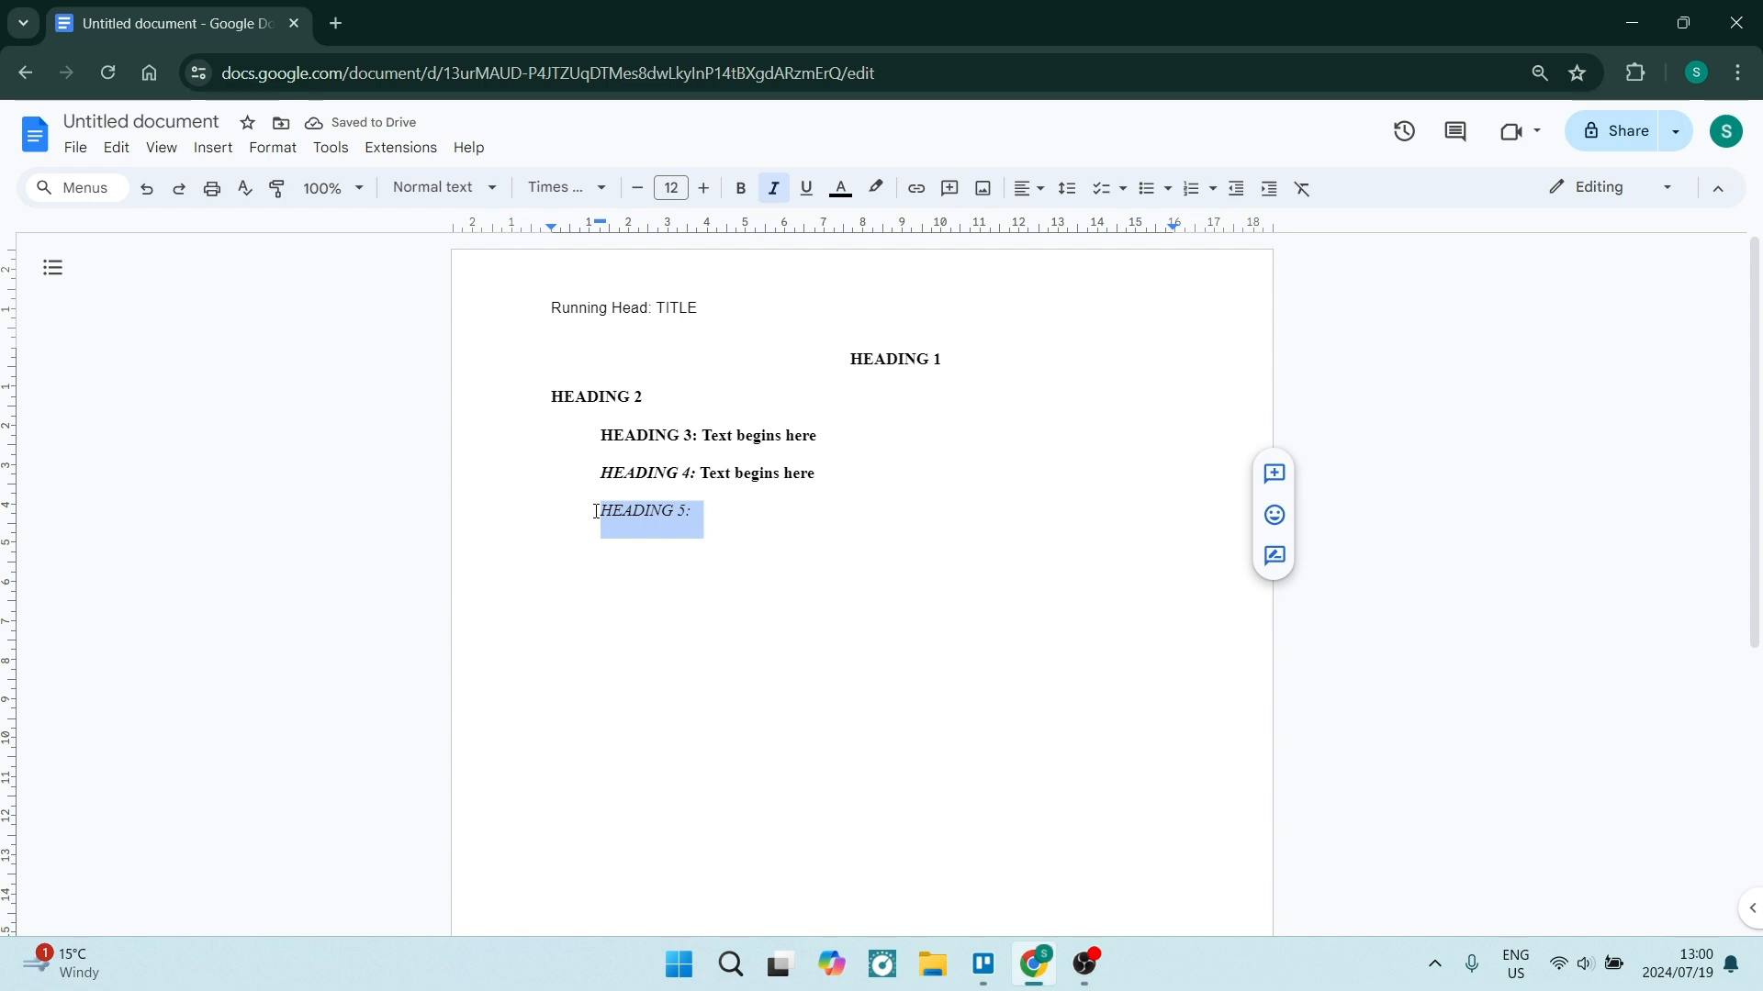
click(744, 530)
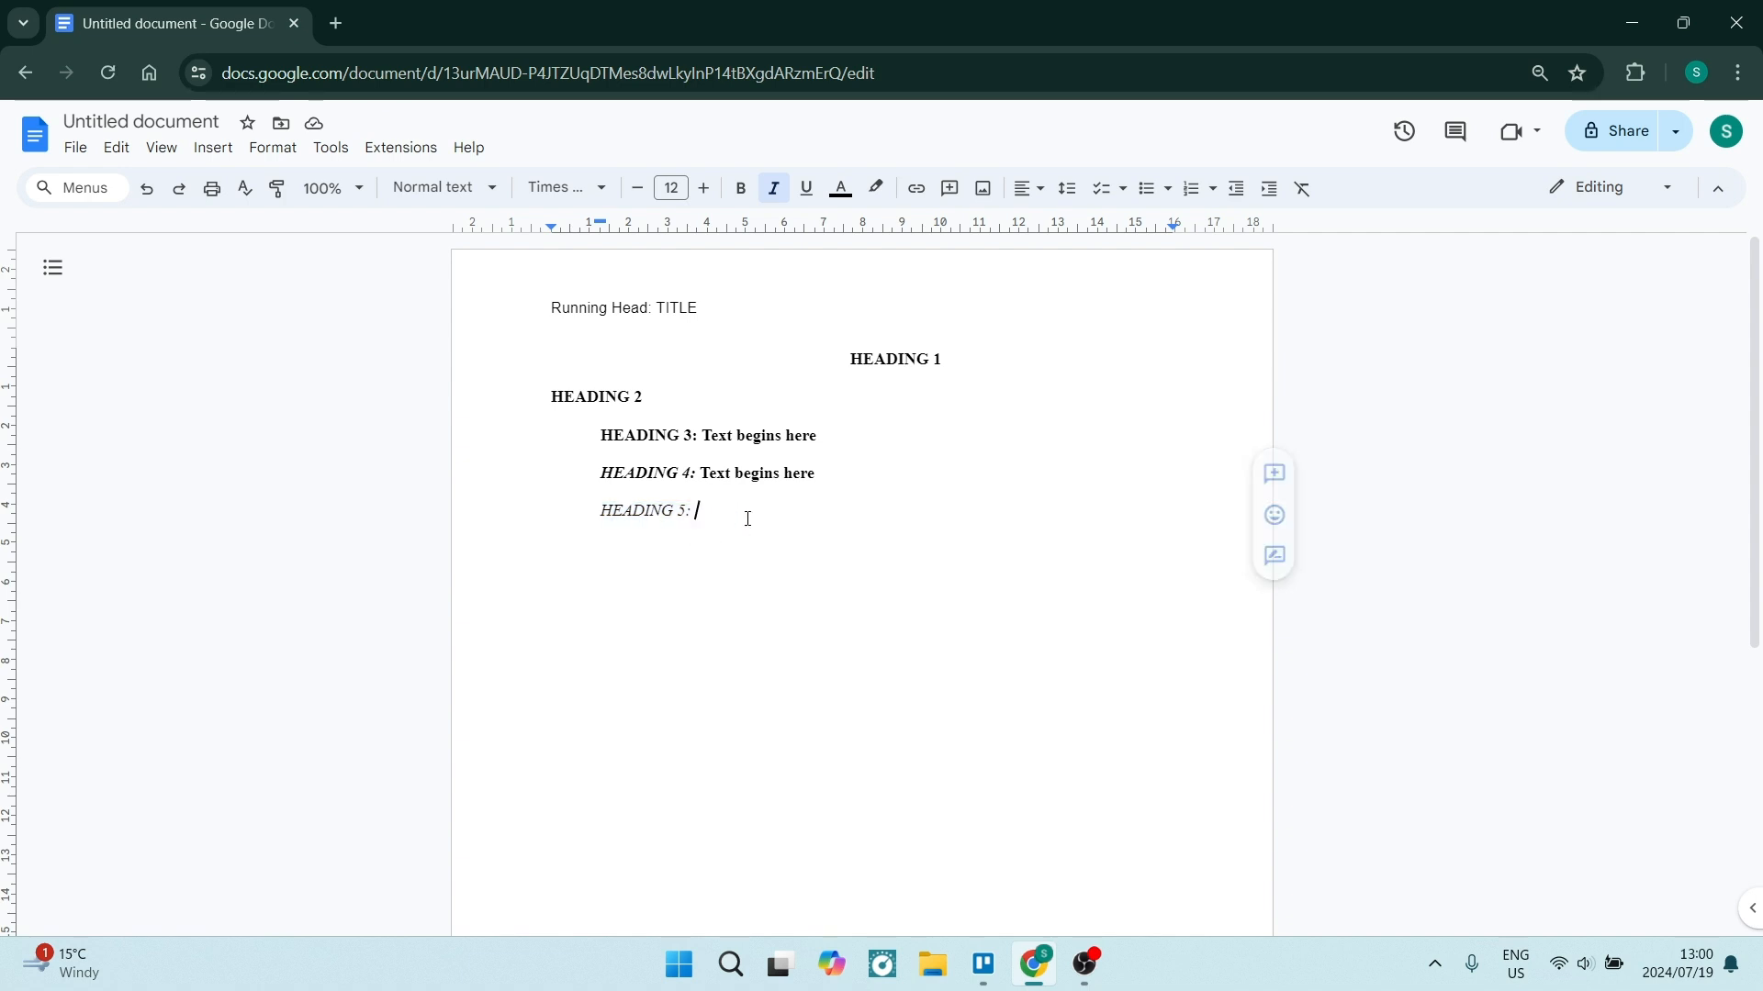
Append "Text begins here" to HEADING 5 and remove the italics from that added text
key(Caps_Lock)
text(T)
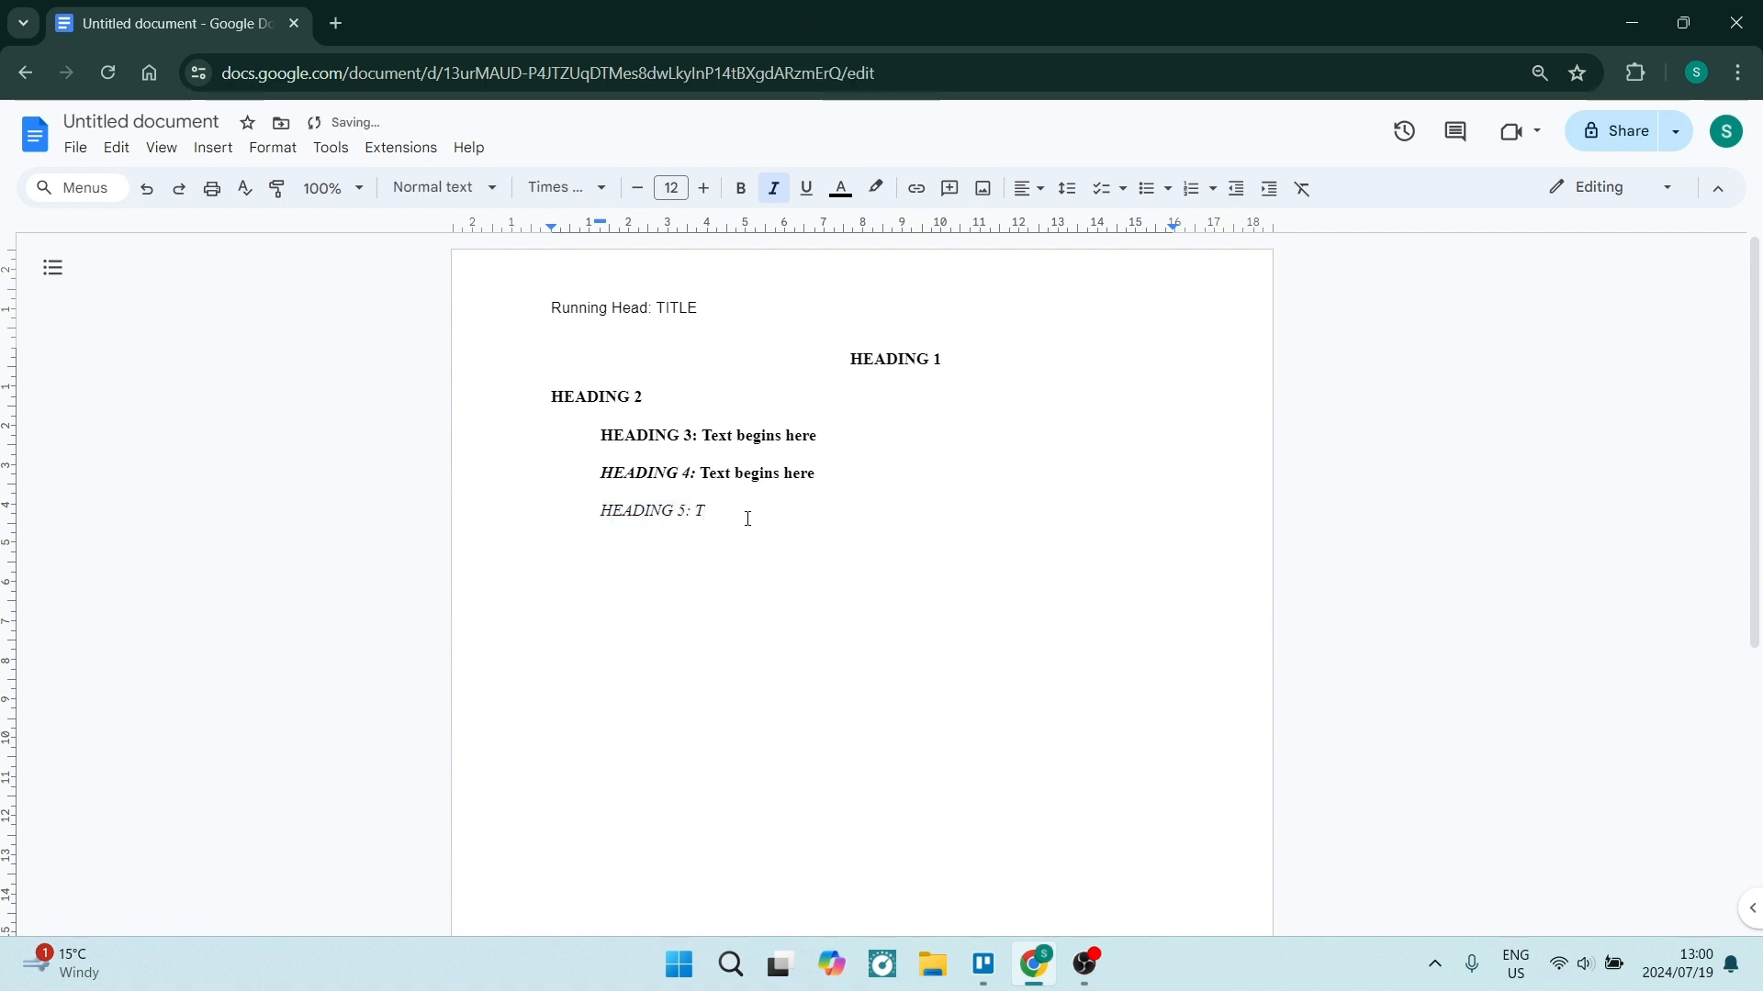
text(ext begins here)
key(shift+Left)
key(shift+Left)
key(shift+Left)
key(shift+Left)
key(shift+Left)
key(shift+Left)
key(shift+Left)
key(shift+Left)
key(shift+Left)
key(shift+Left)
key(shift+Left)
key(shift+Left)
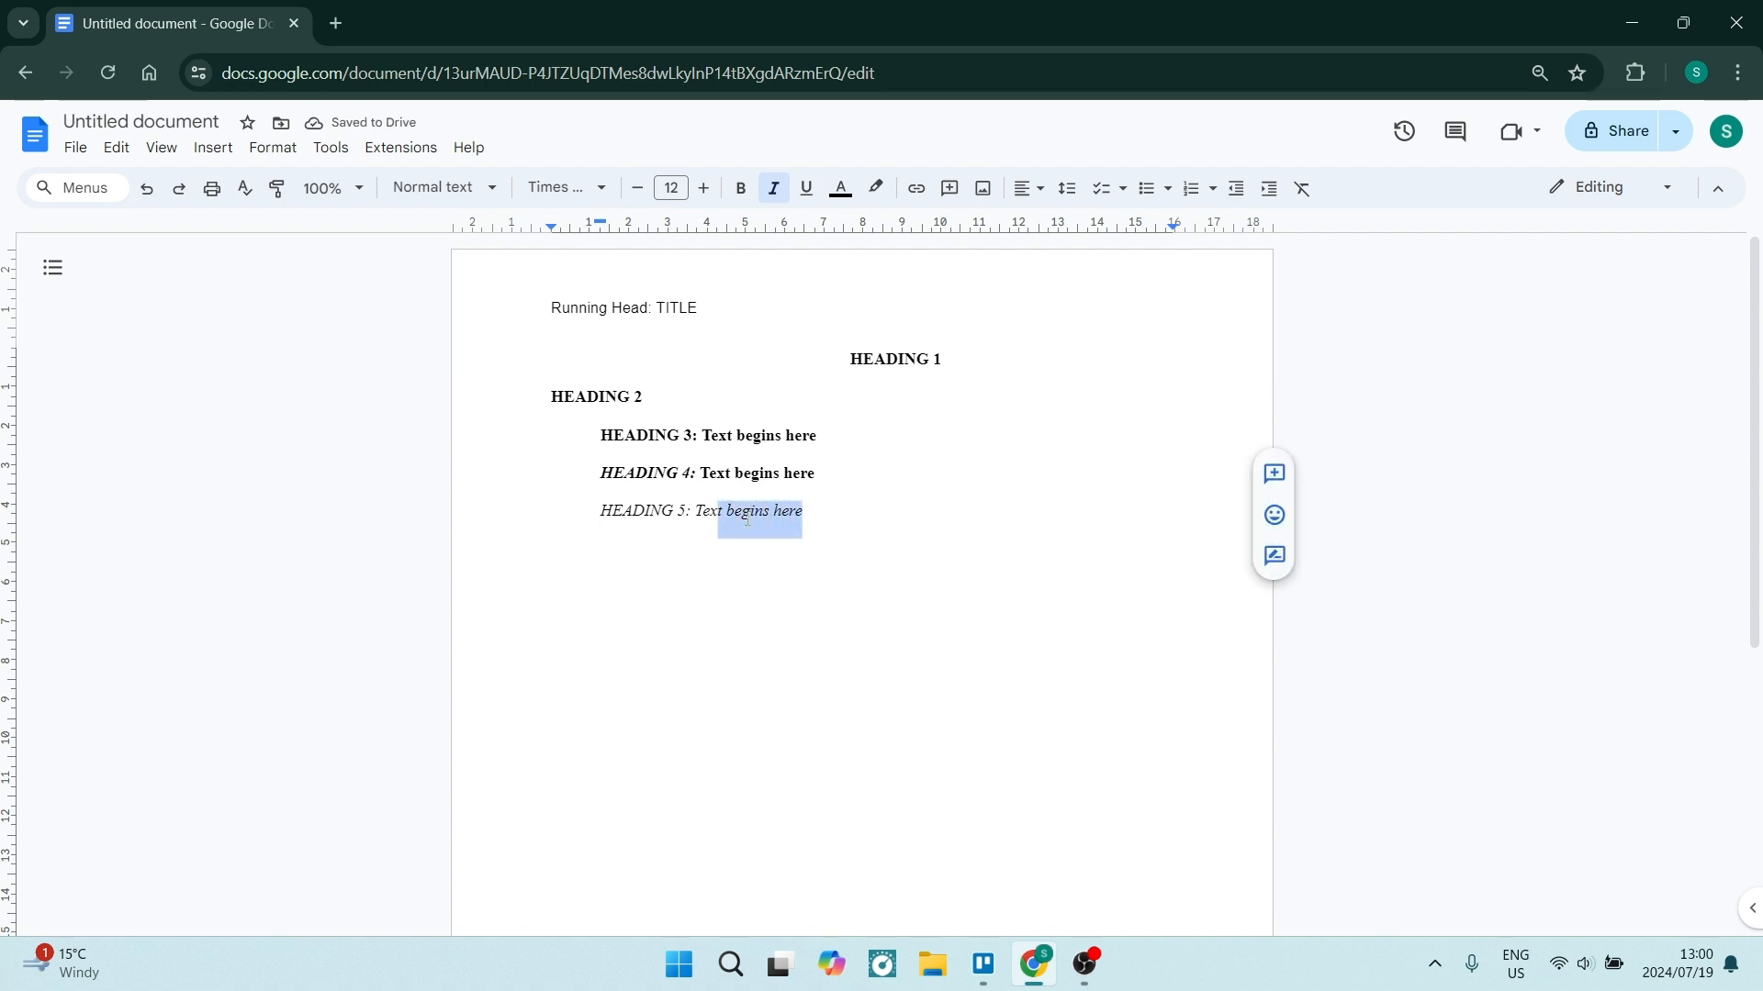
key(shift+Left)
key(shift+Left)
key(shift+Left)
key(shift+Left)
key(ctrl+i)
click(961, 521)
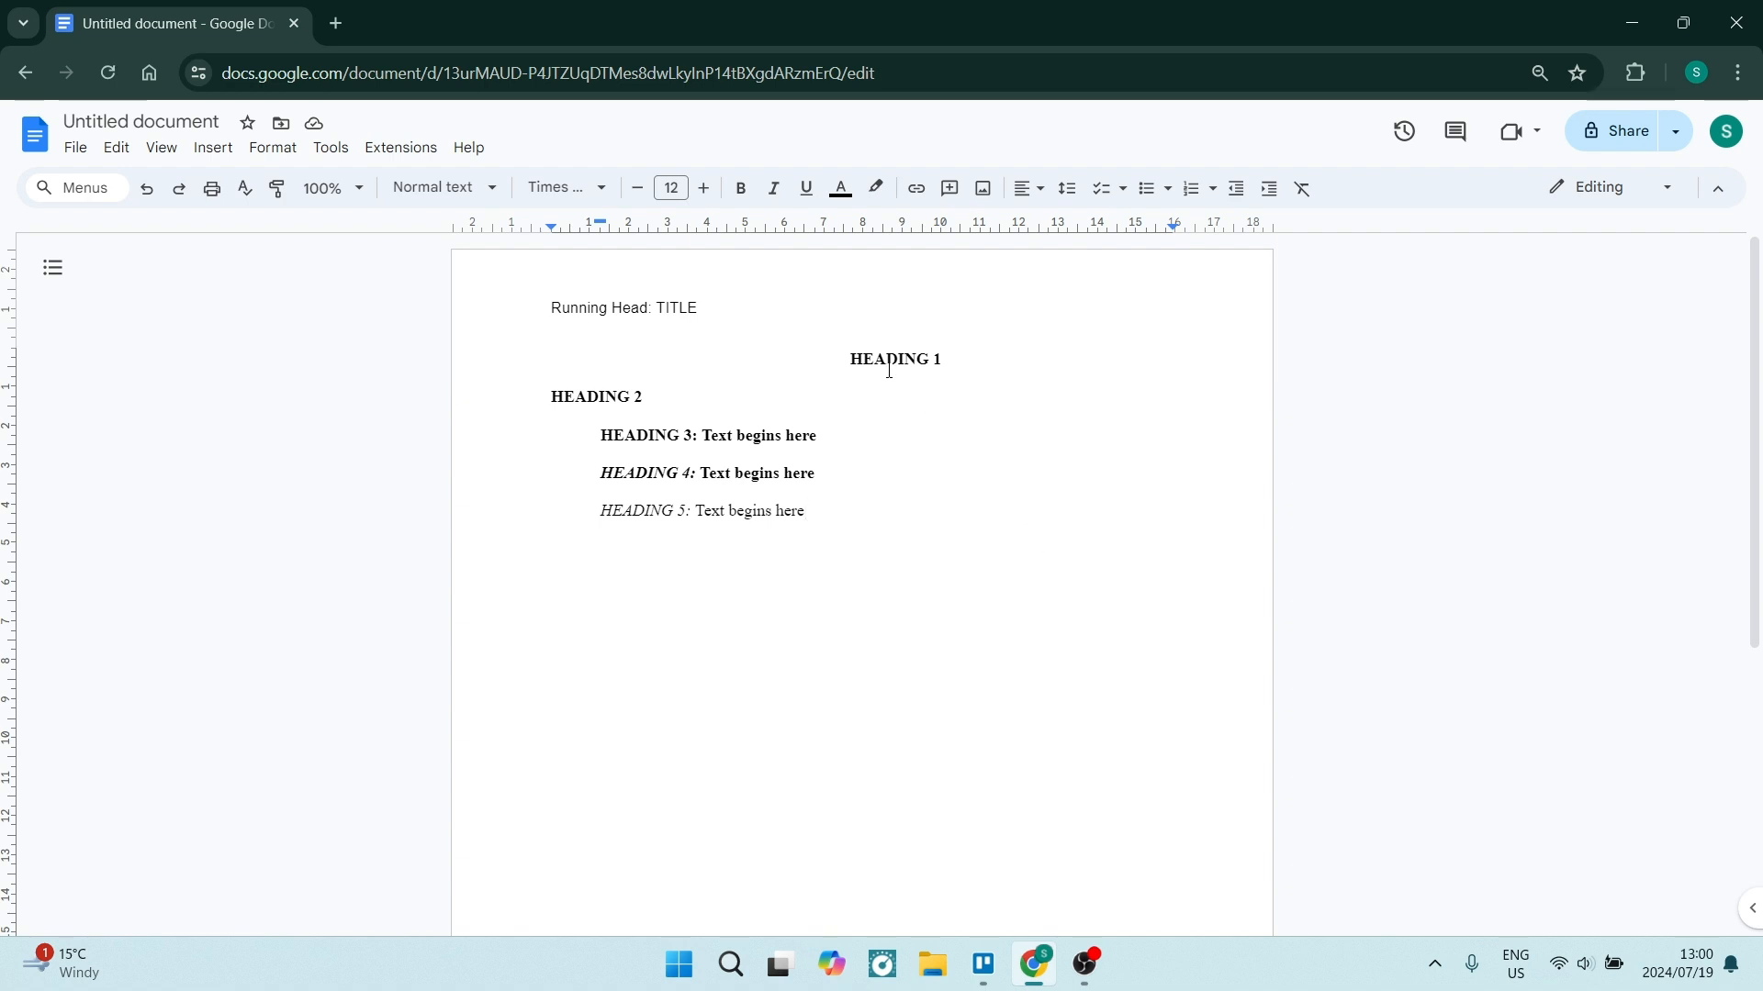
Add the word "Abstract" below HEADING 5, separated by one blank line, and centre it
key(Return)
key(Return)
text(Abstract)
double_click(632, 586)
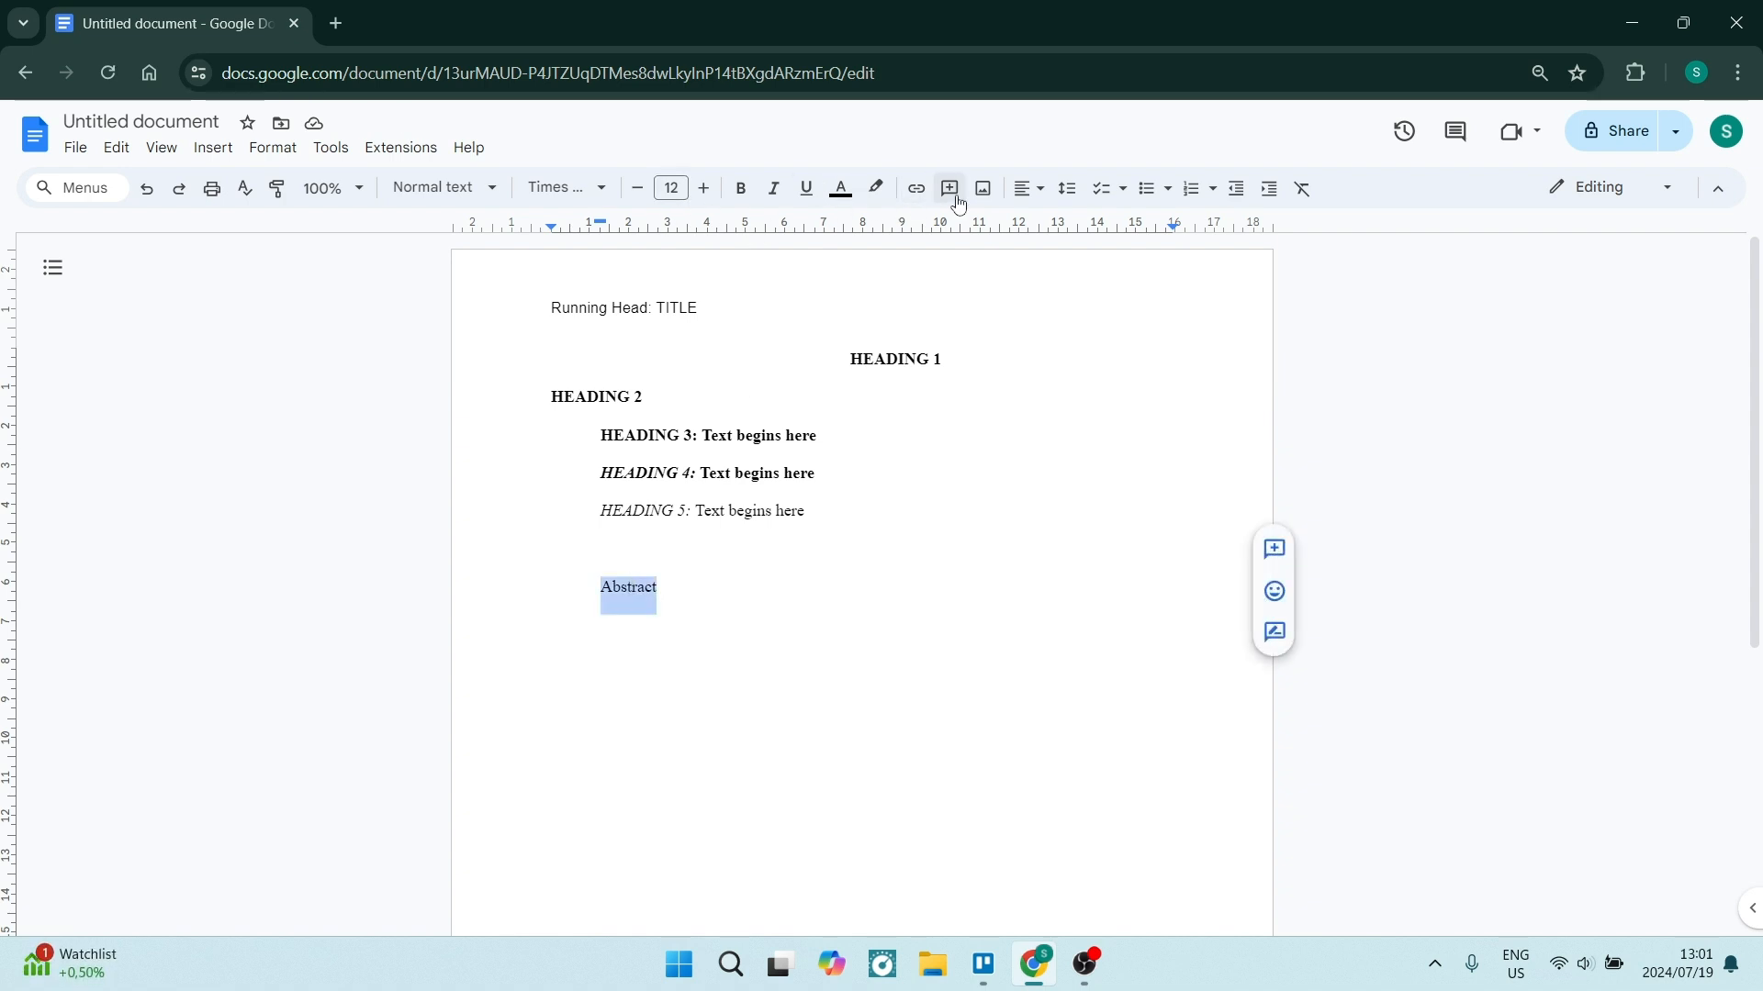
click(1033, 193)
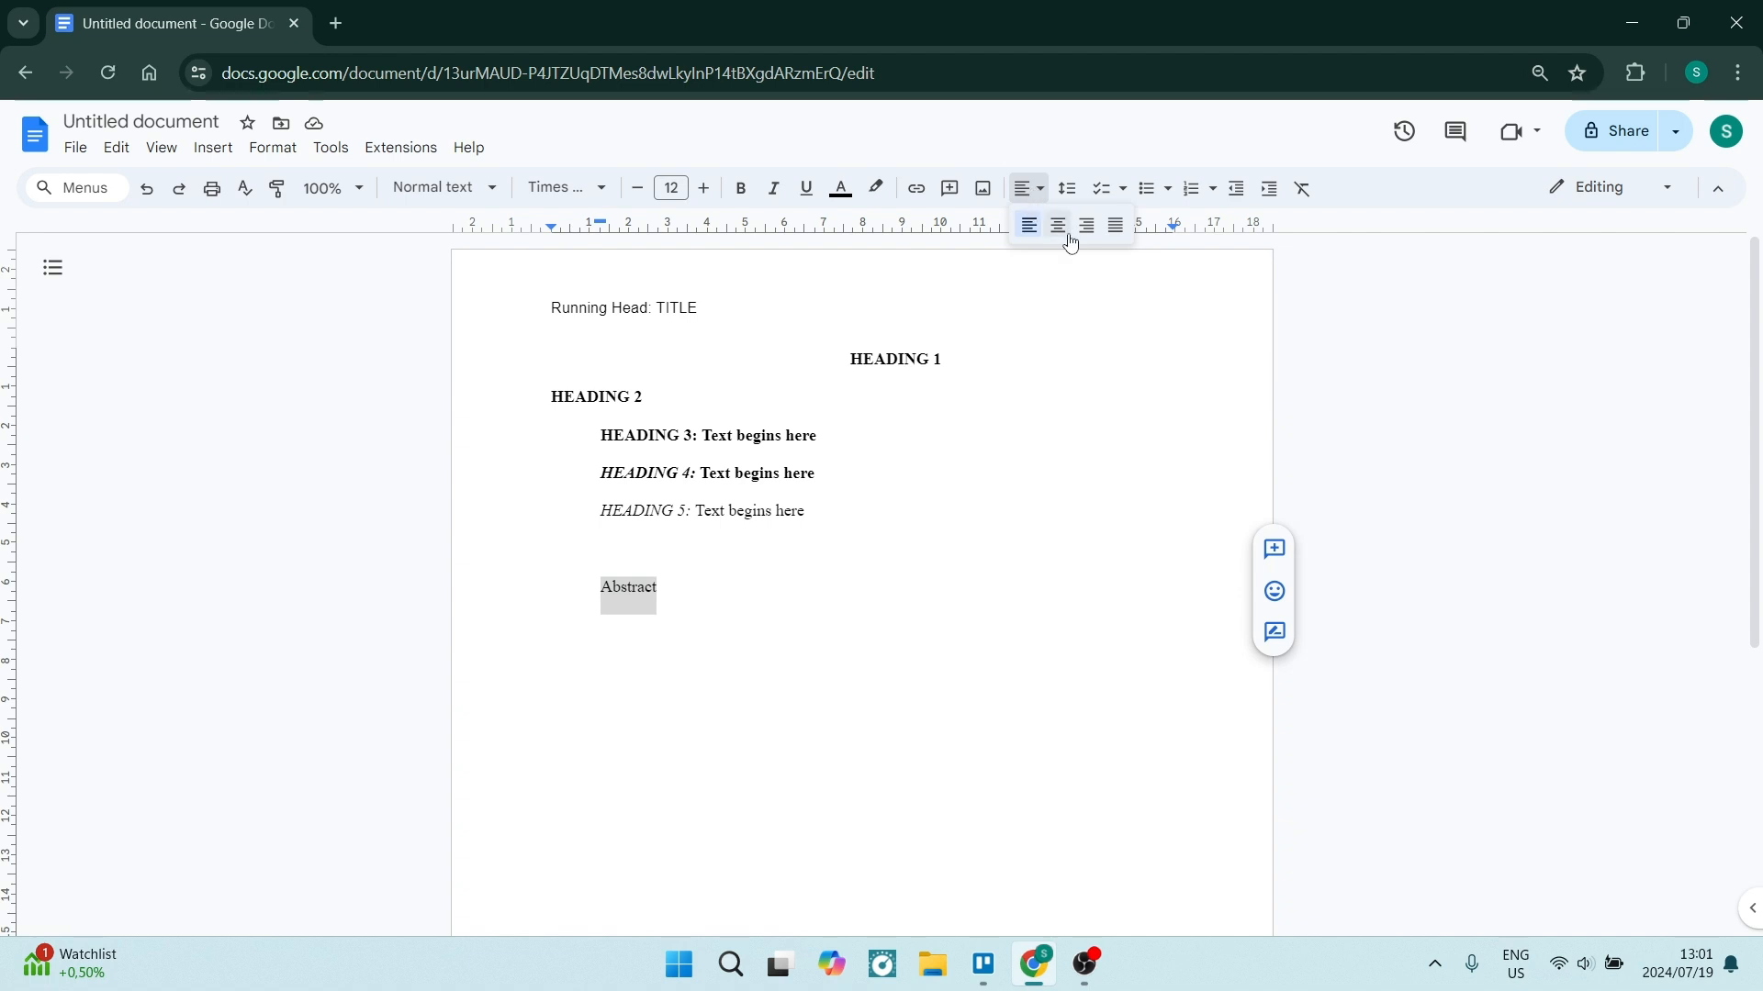
click(1060, 233)
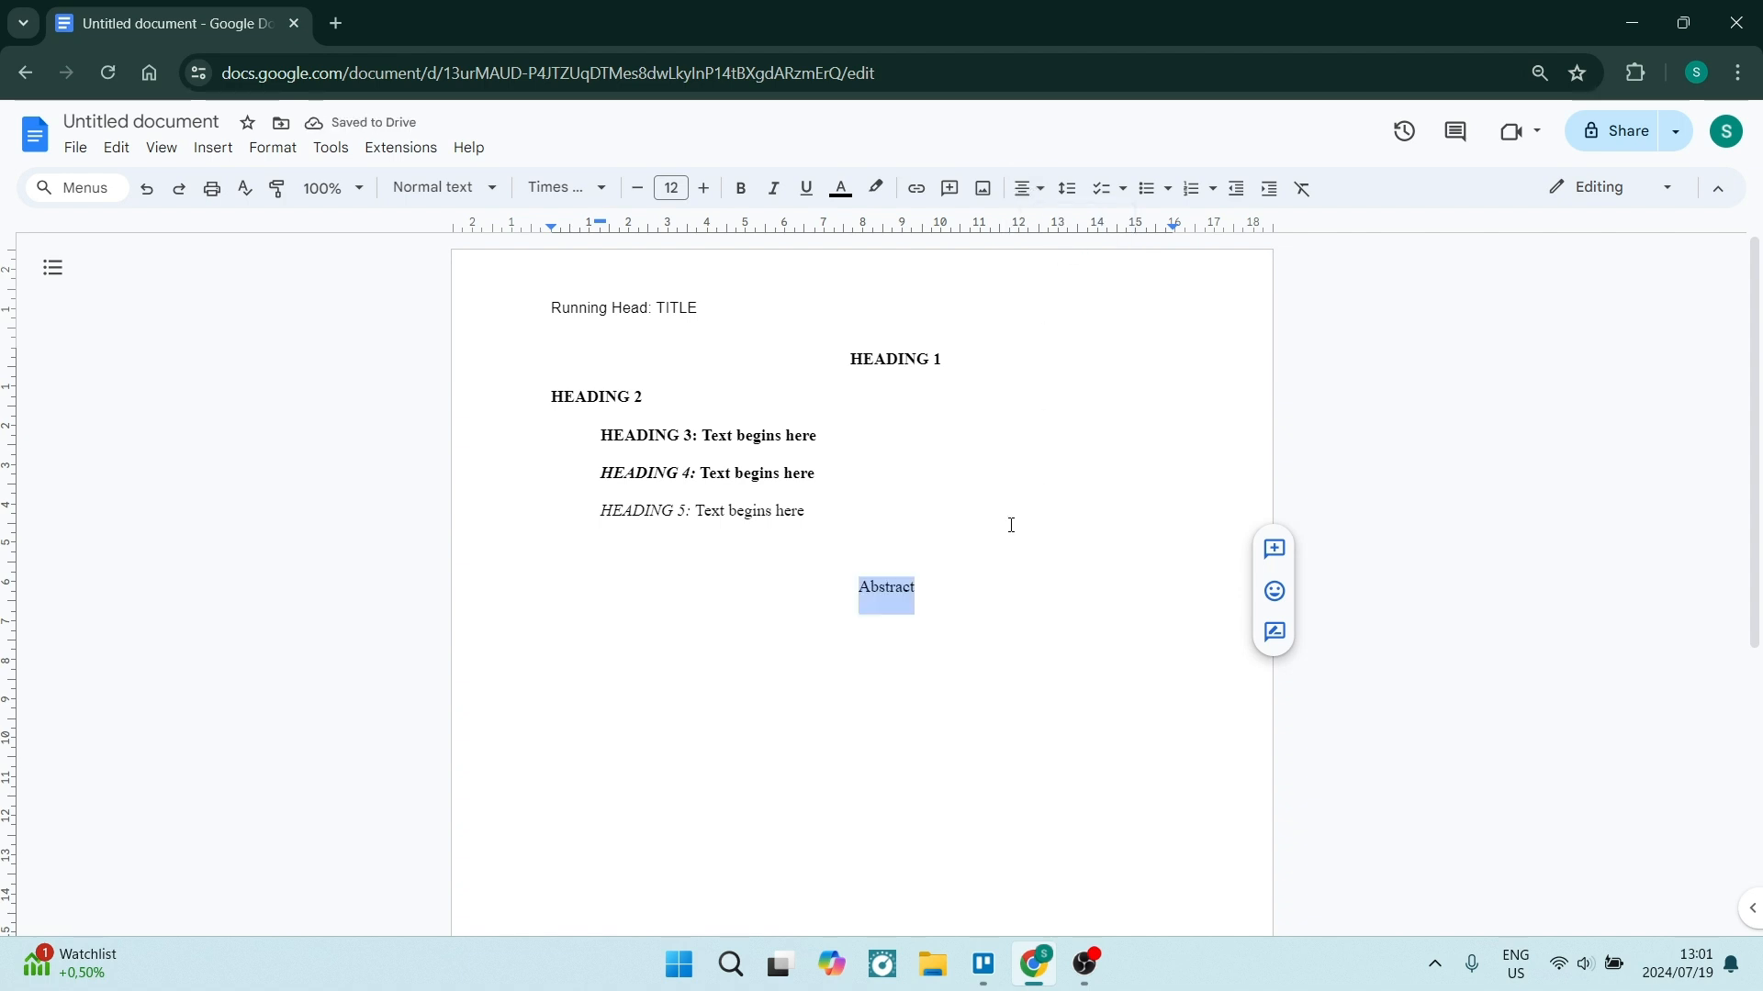
click(961, 583)
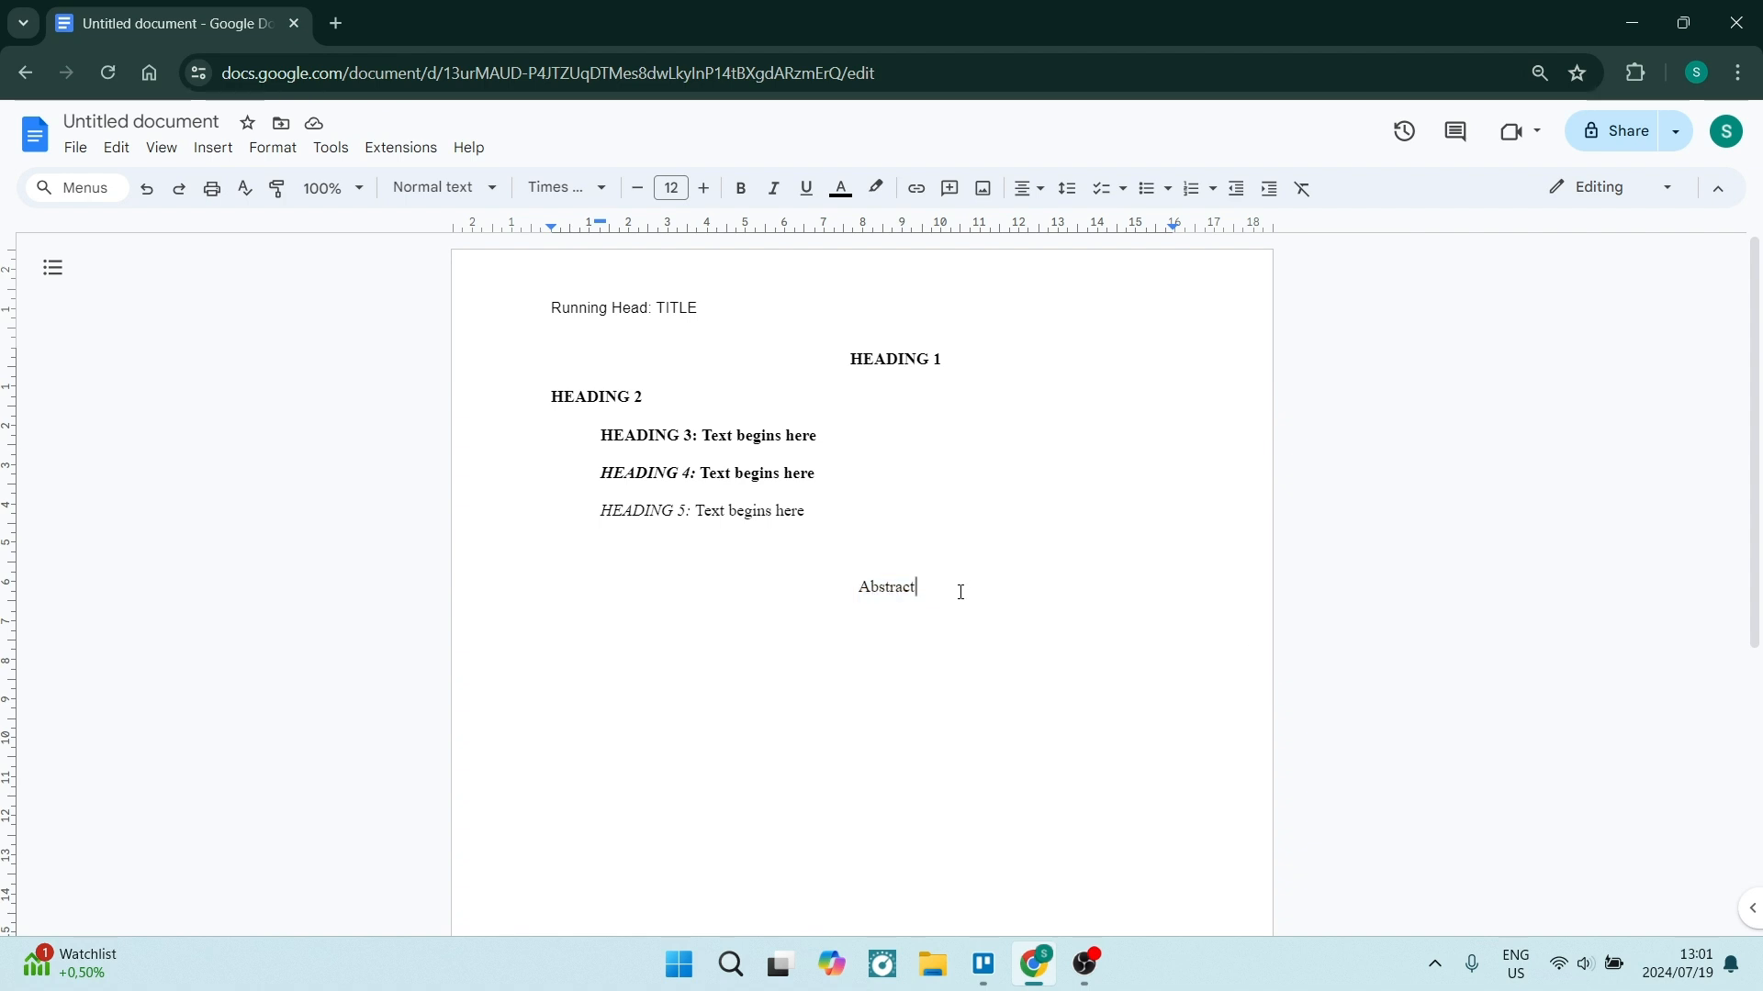
Add the left-aligned line "Summary of 250 words." below Abstract
key(Return)
click(1026, 188)
click(1028, 227)
text(Summary of 250 words.)
Add the line "Keywords: 10-20" in italics below the summary line
key(Return)
text(Ke)
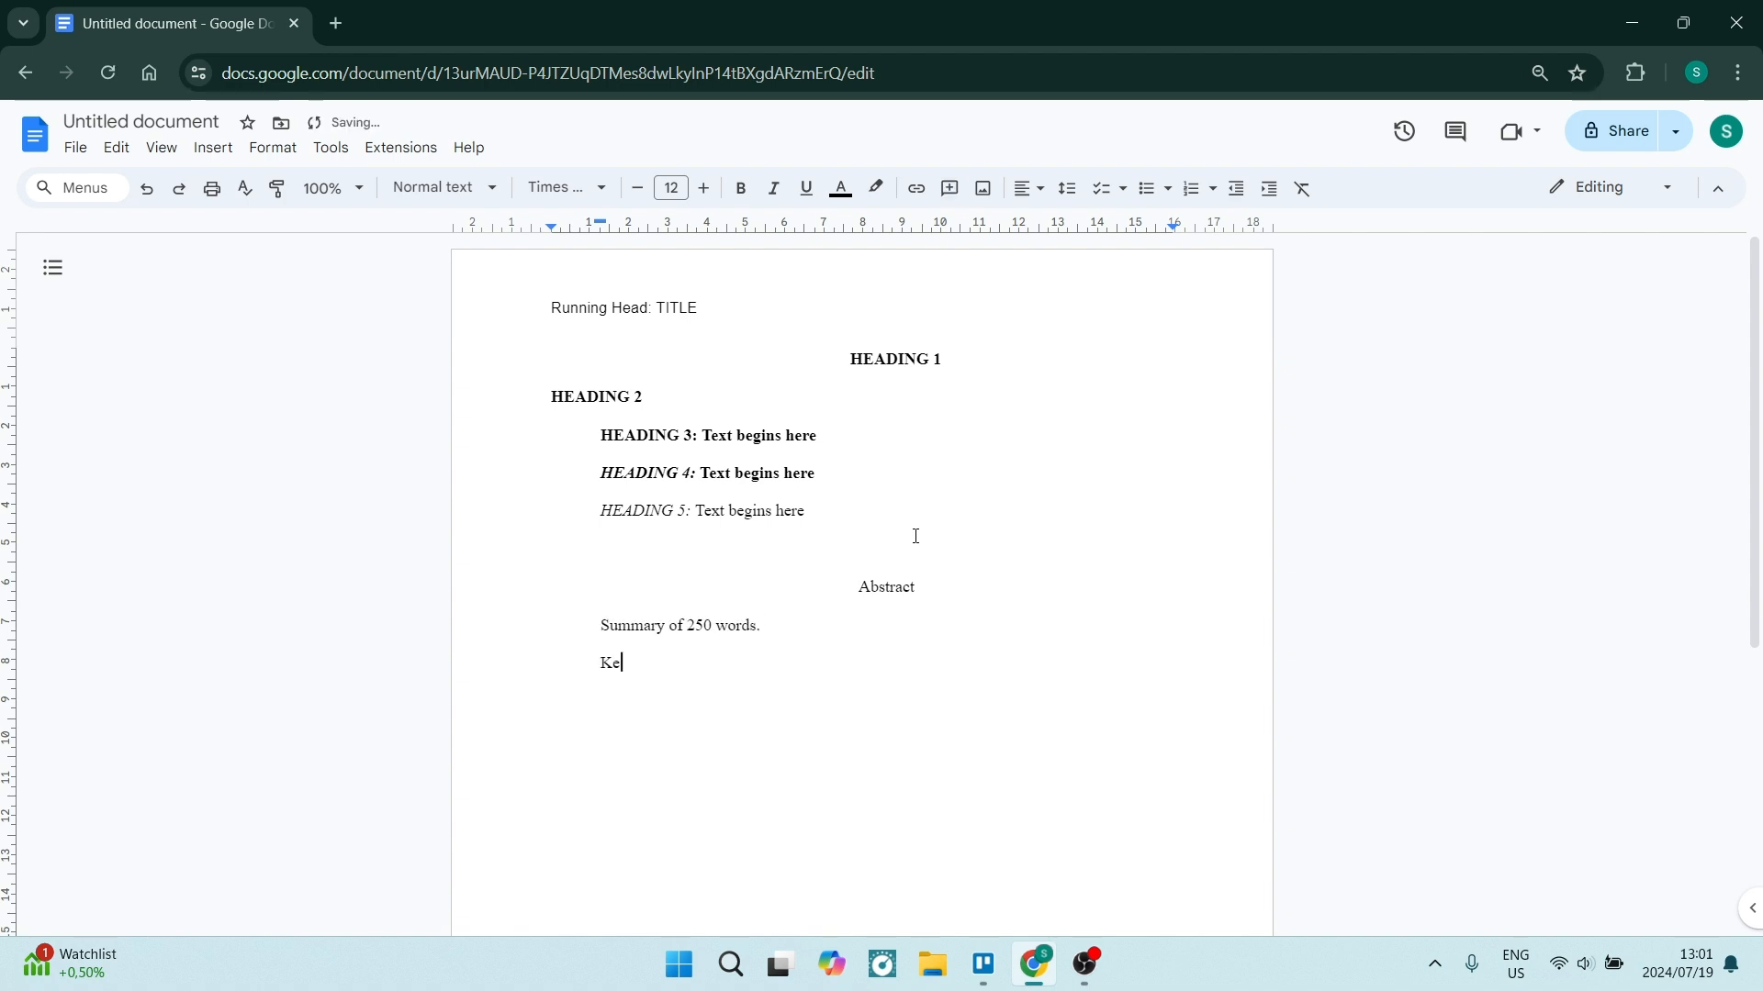
text(ywords:)
key(shift+Left)
key(shift+Left)
key(shift+Left)
key(shift+Left)
key(shift+Left)
key(shift+Left)
key(shift+Left)
key(shift+Left)
key(shift+Left)
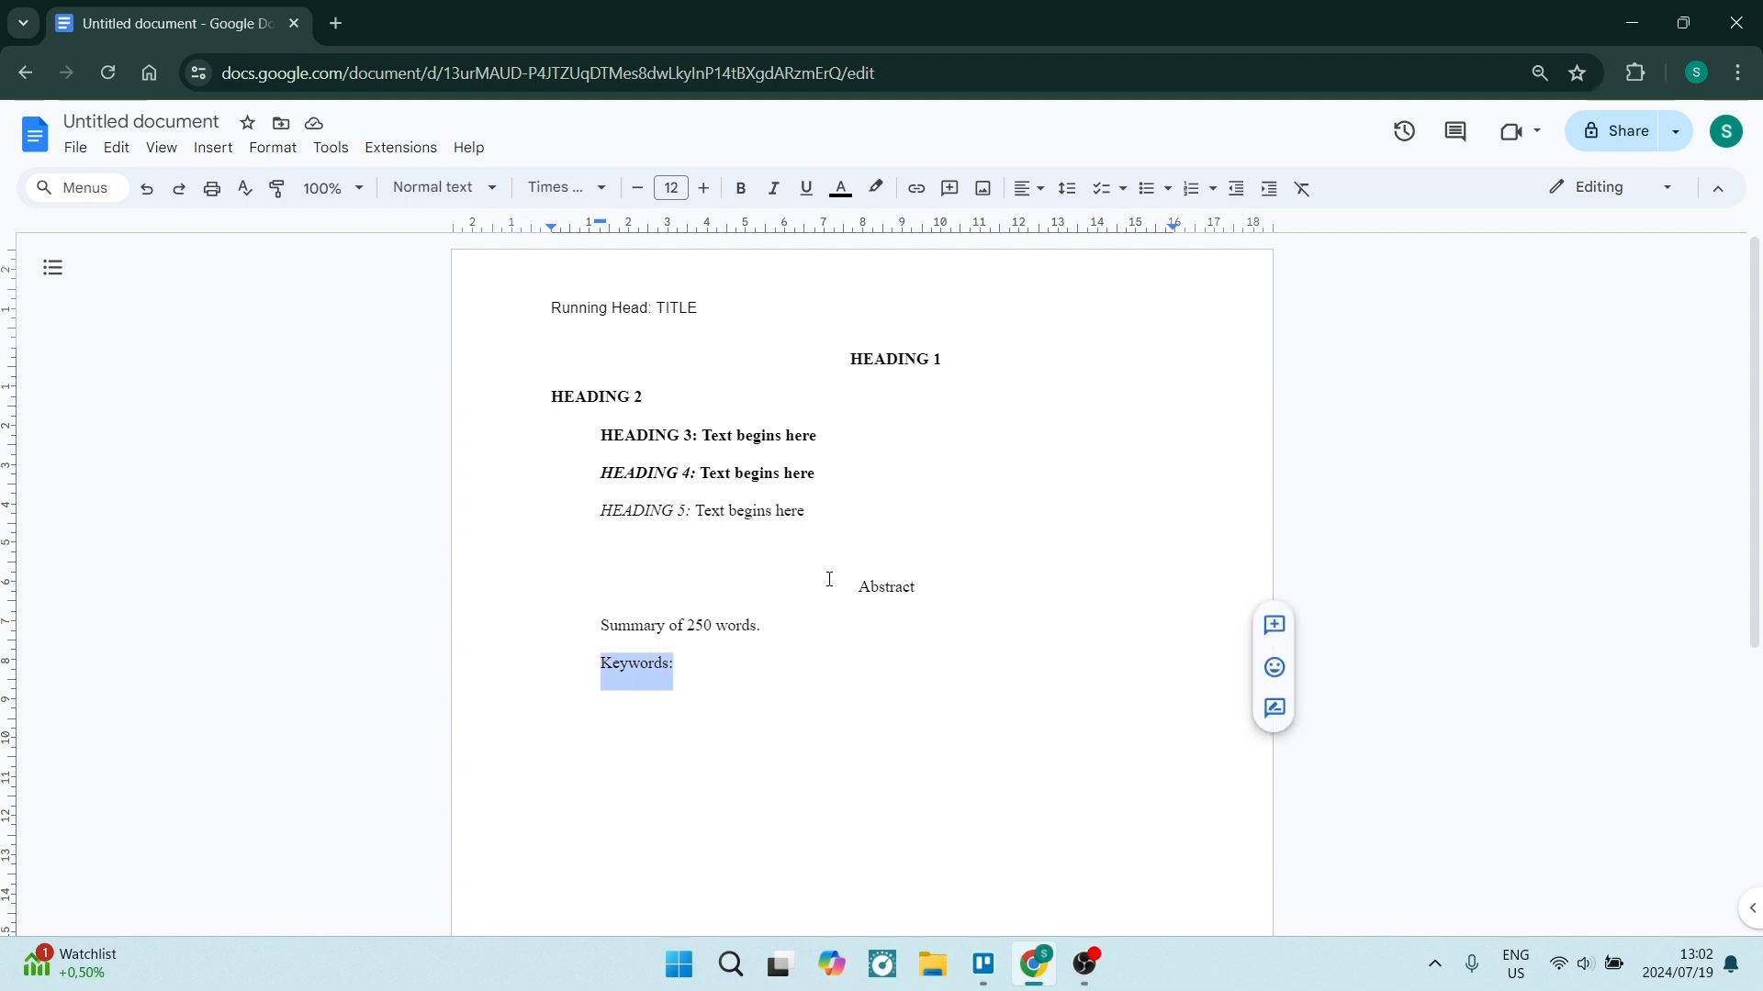
click(774, 188)
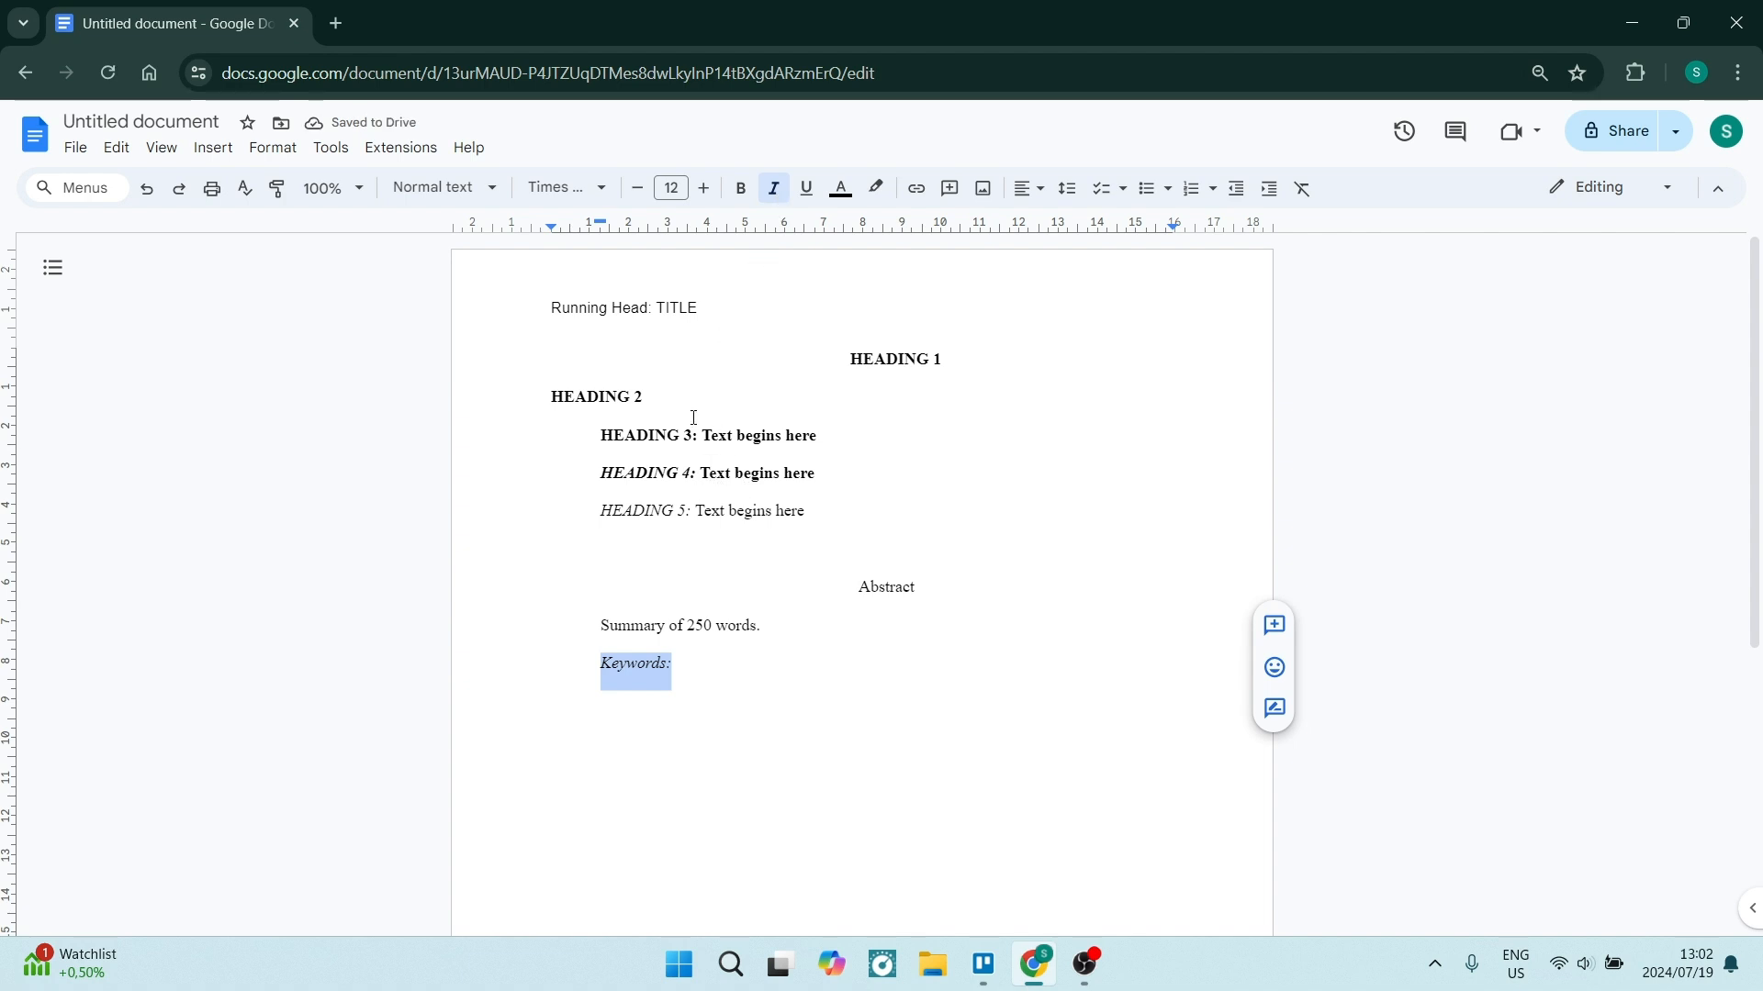
click(710, 657)
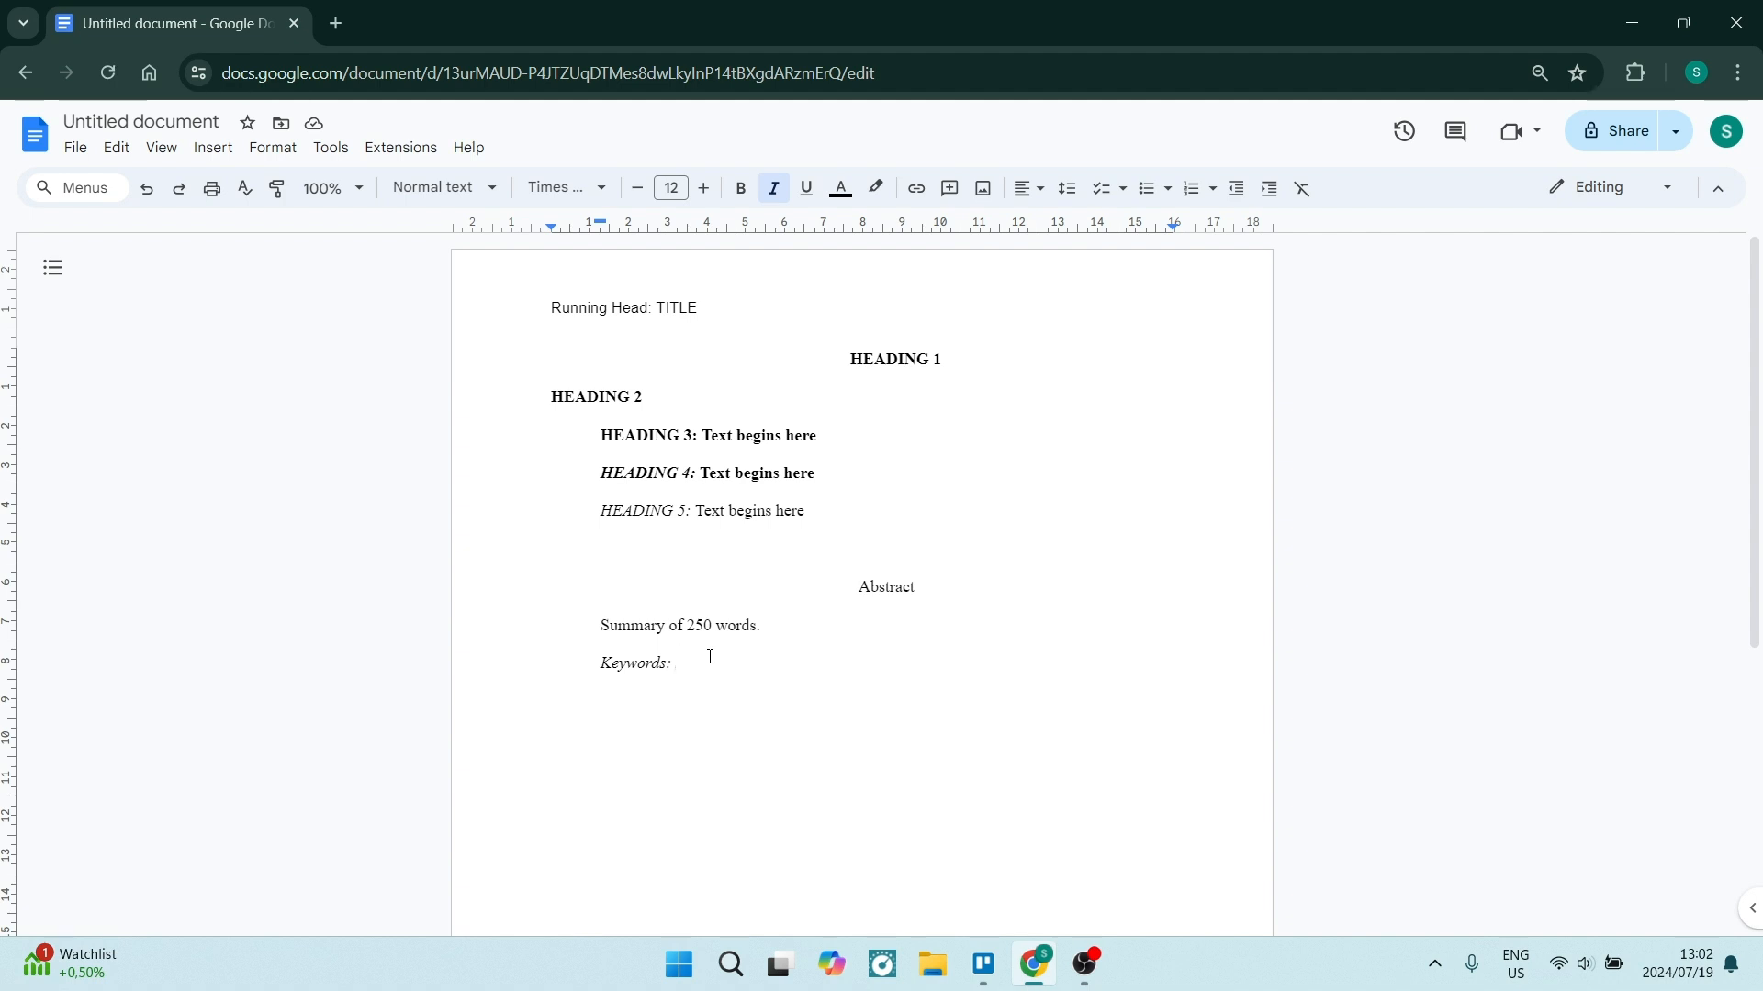
text(10-20)
Add "References:" below the keywords line, remove its italics and centre it
key(Return)
text(References:)
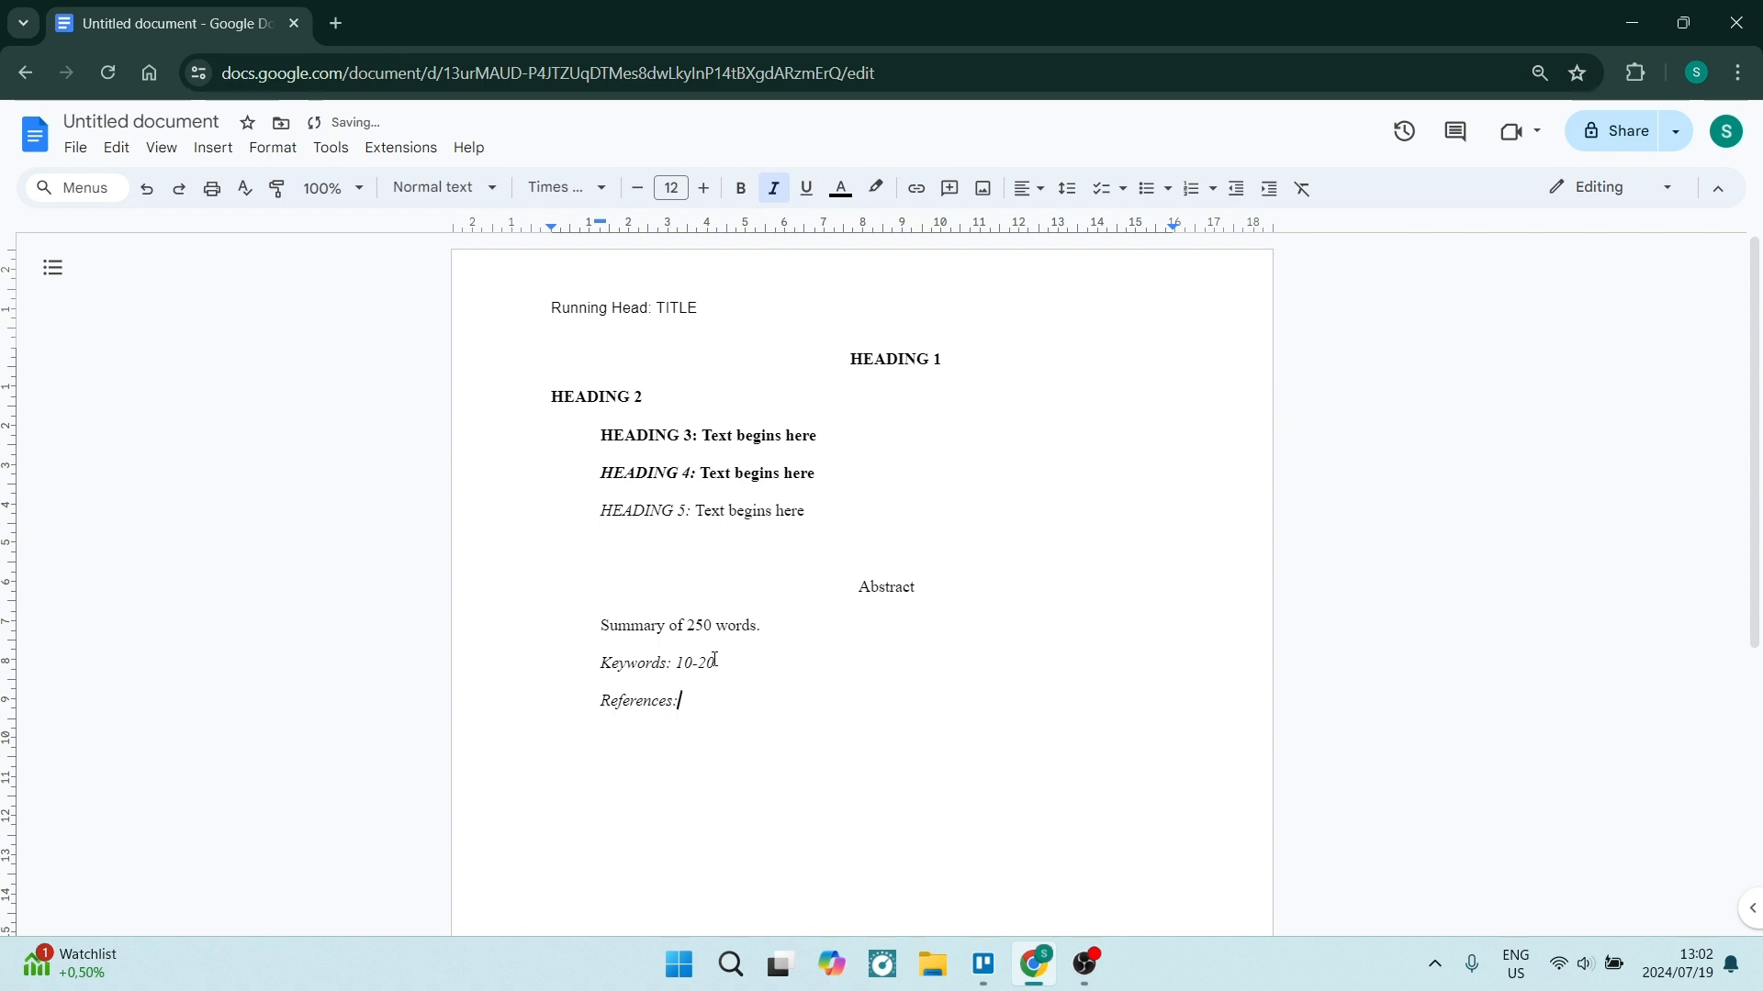
key(shift+Left)
key(shift+Left)
key(shift+Left)
key(shift+Left)
key(shift+Left)
key(shift+Left)
key(shift+Left)
key(shift+Left)
key(shift+Left)
key(shift+Left)
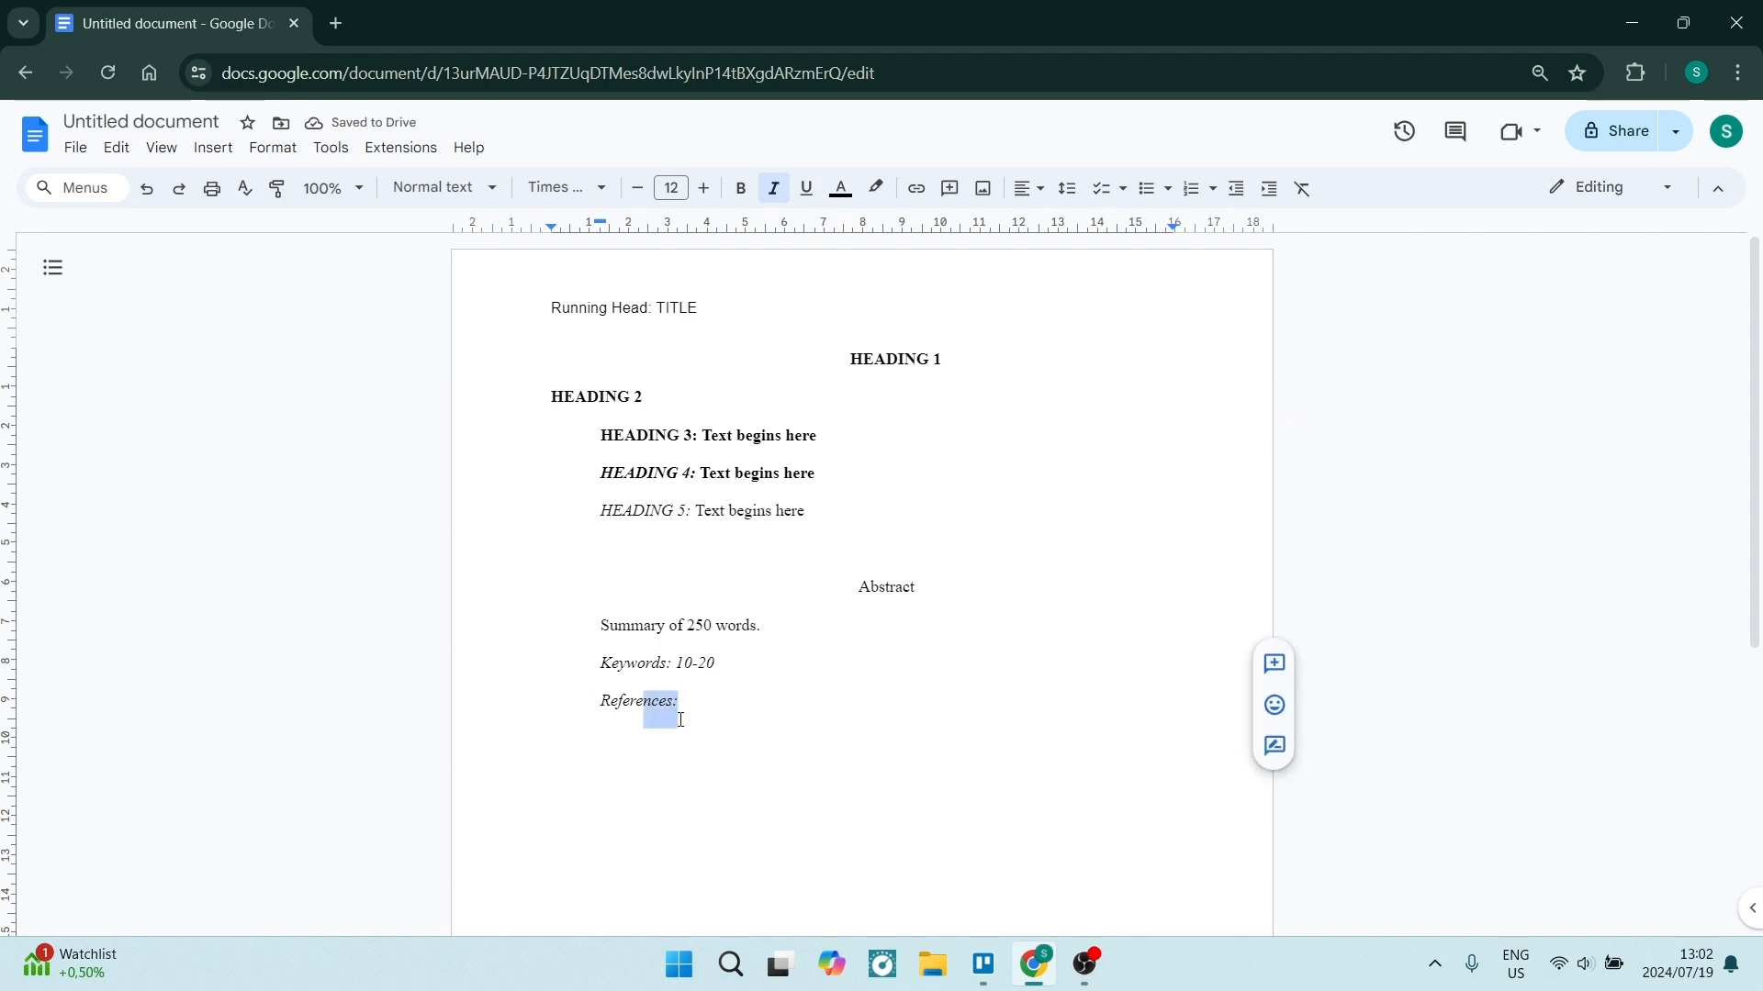
key(shift+Left)
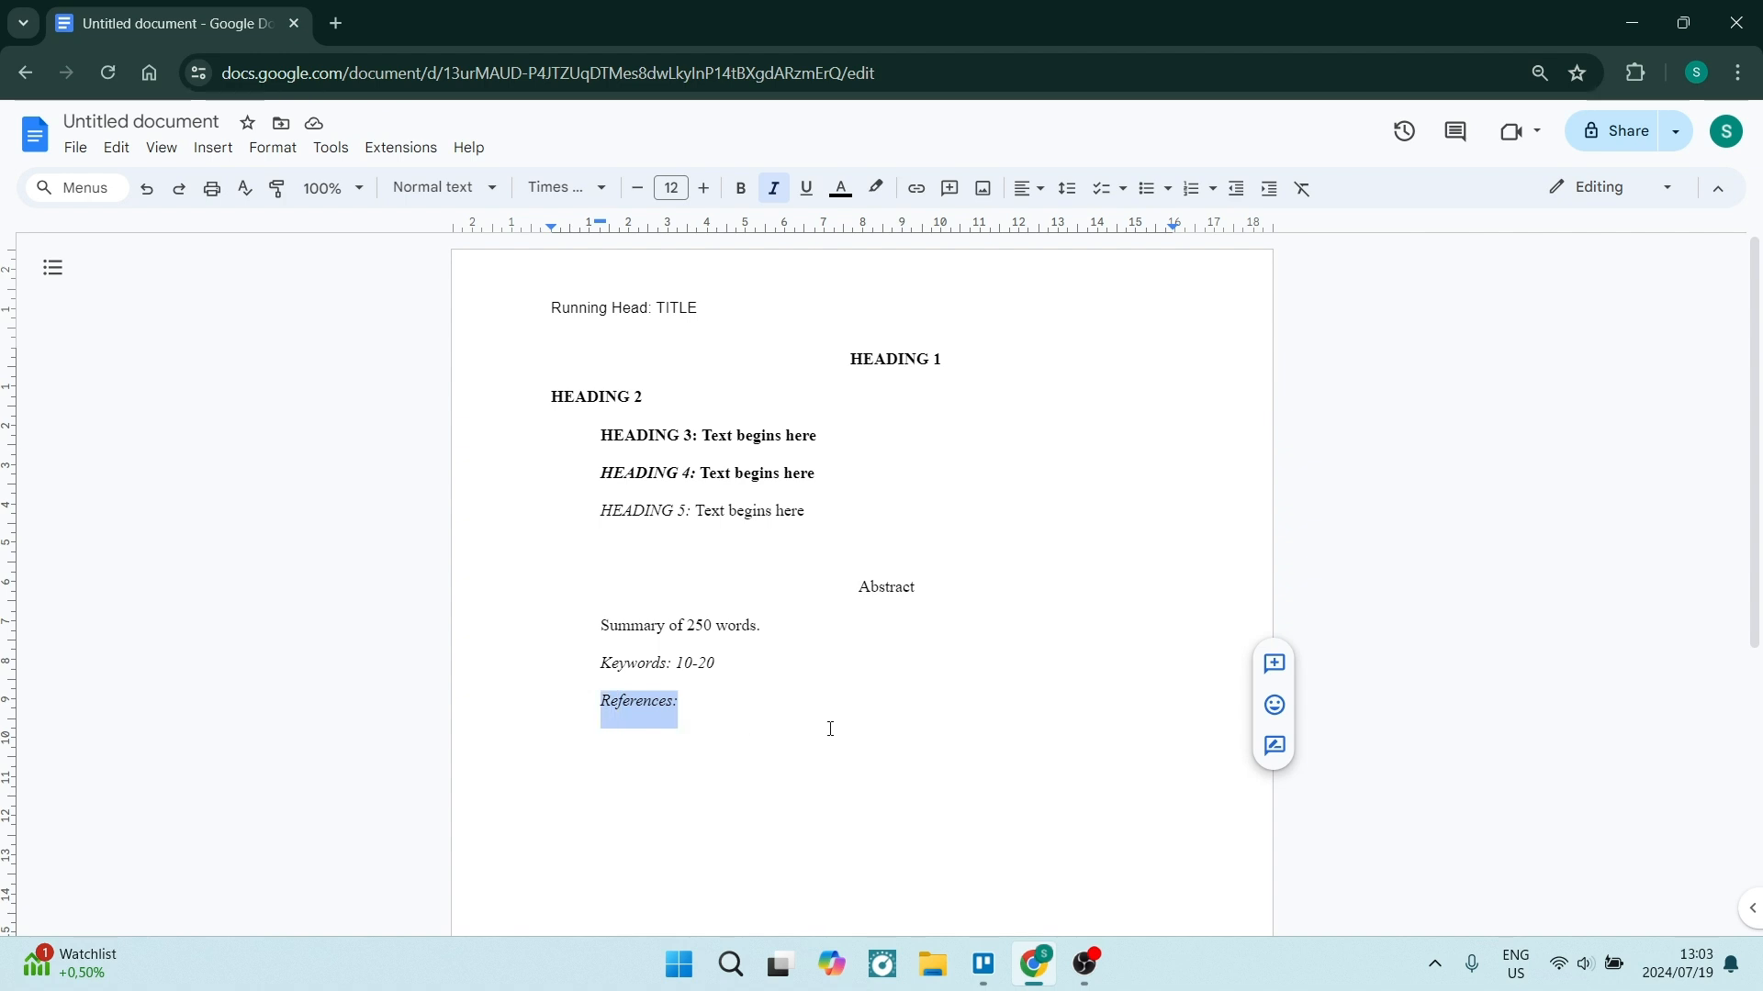
click(774, 182)
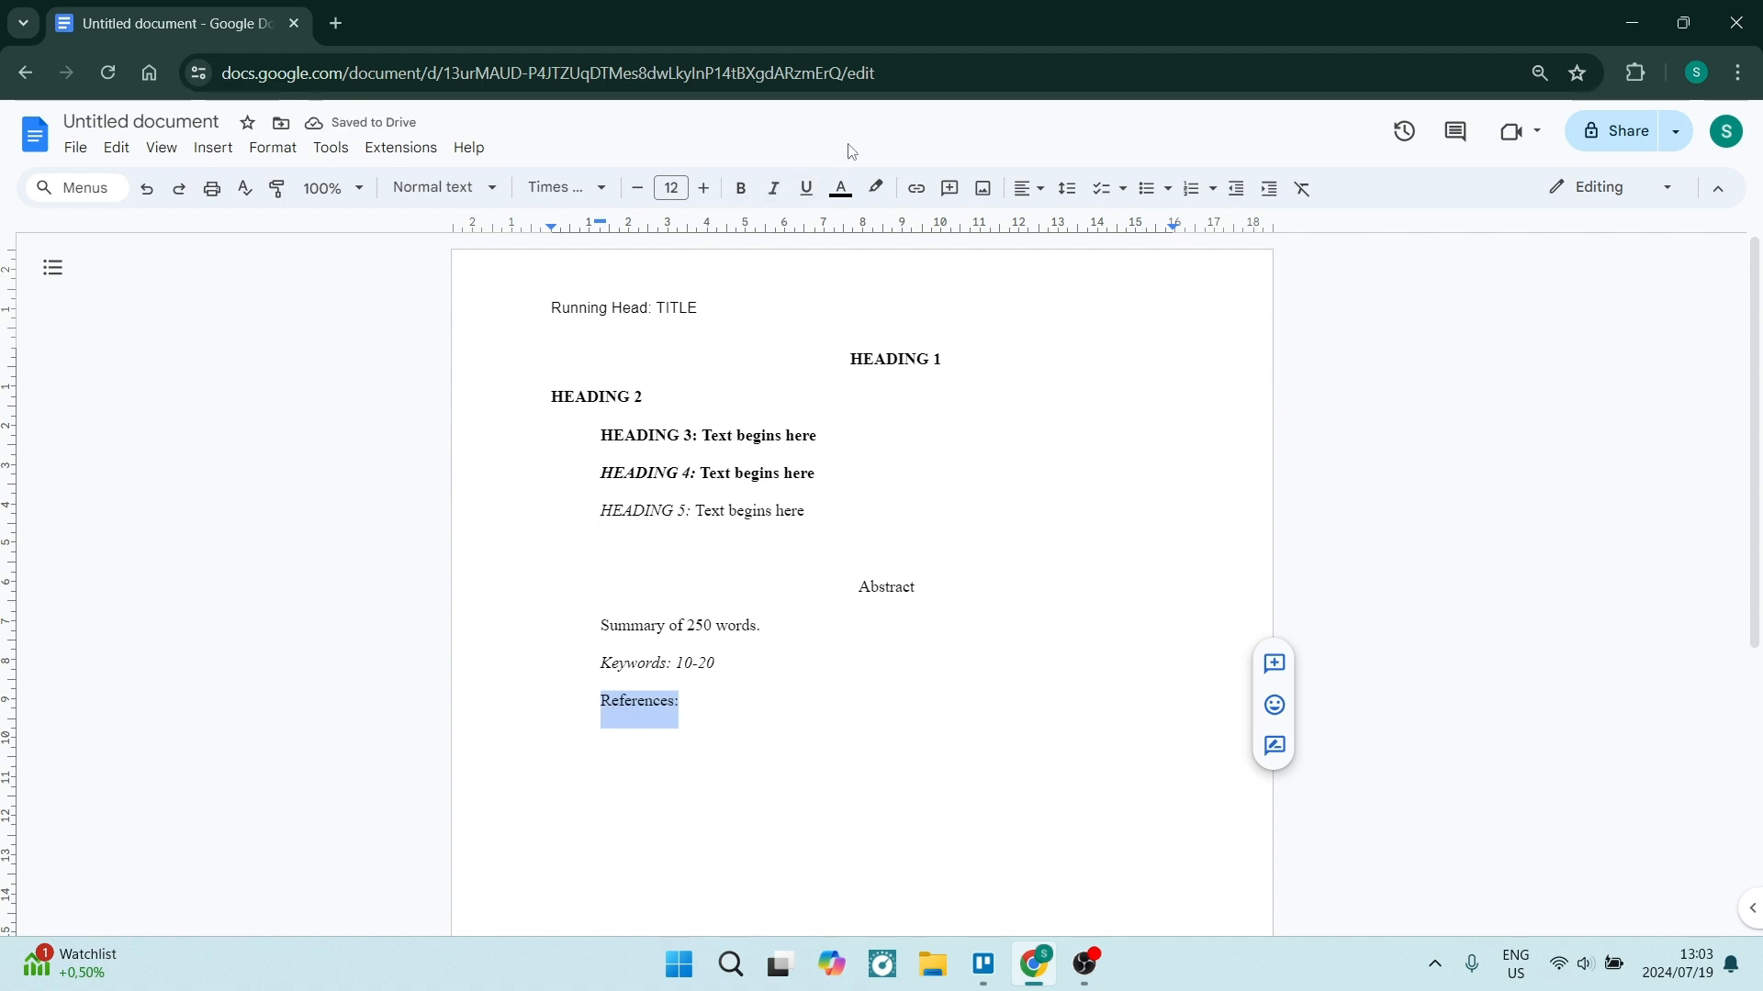
click(1040, 188)
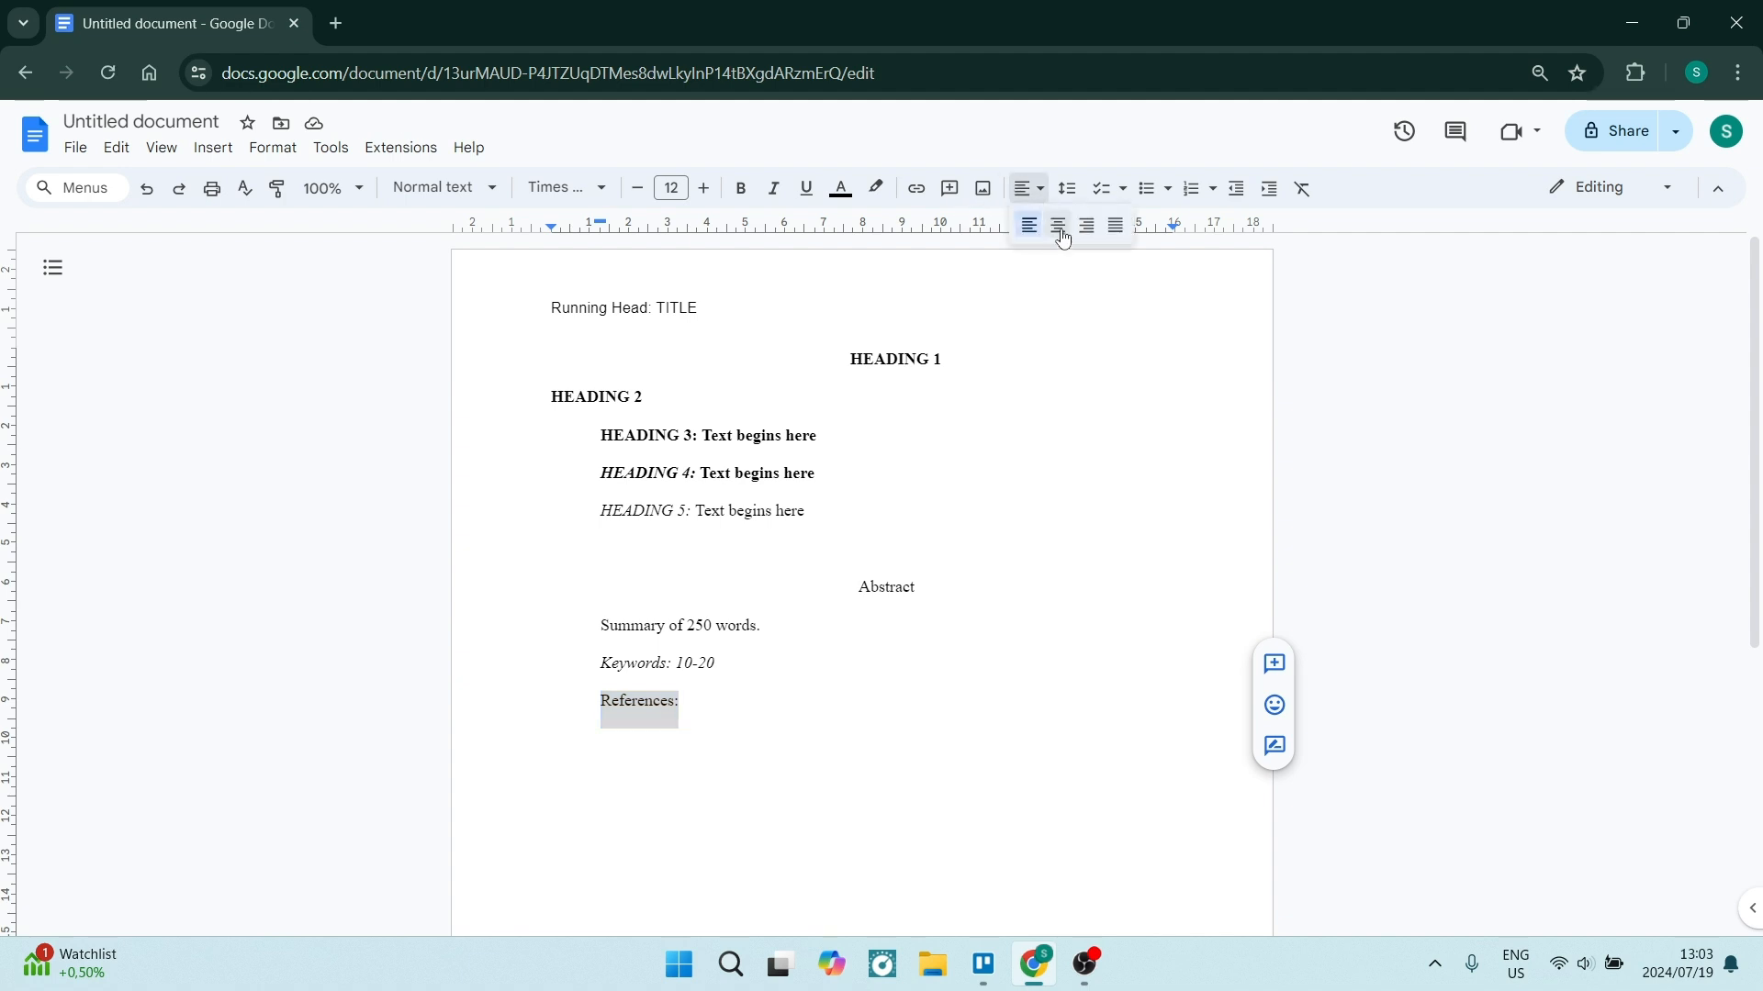
click(1060, 238)
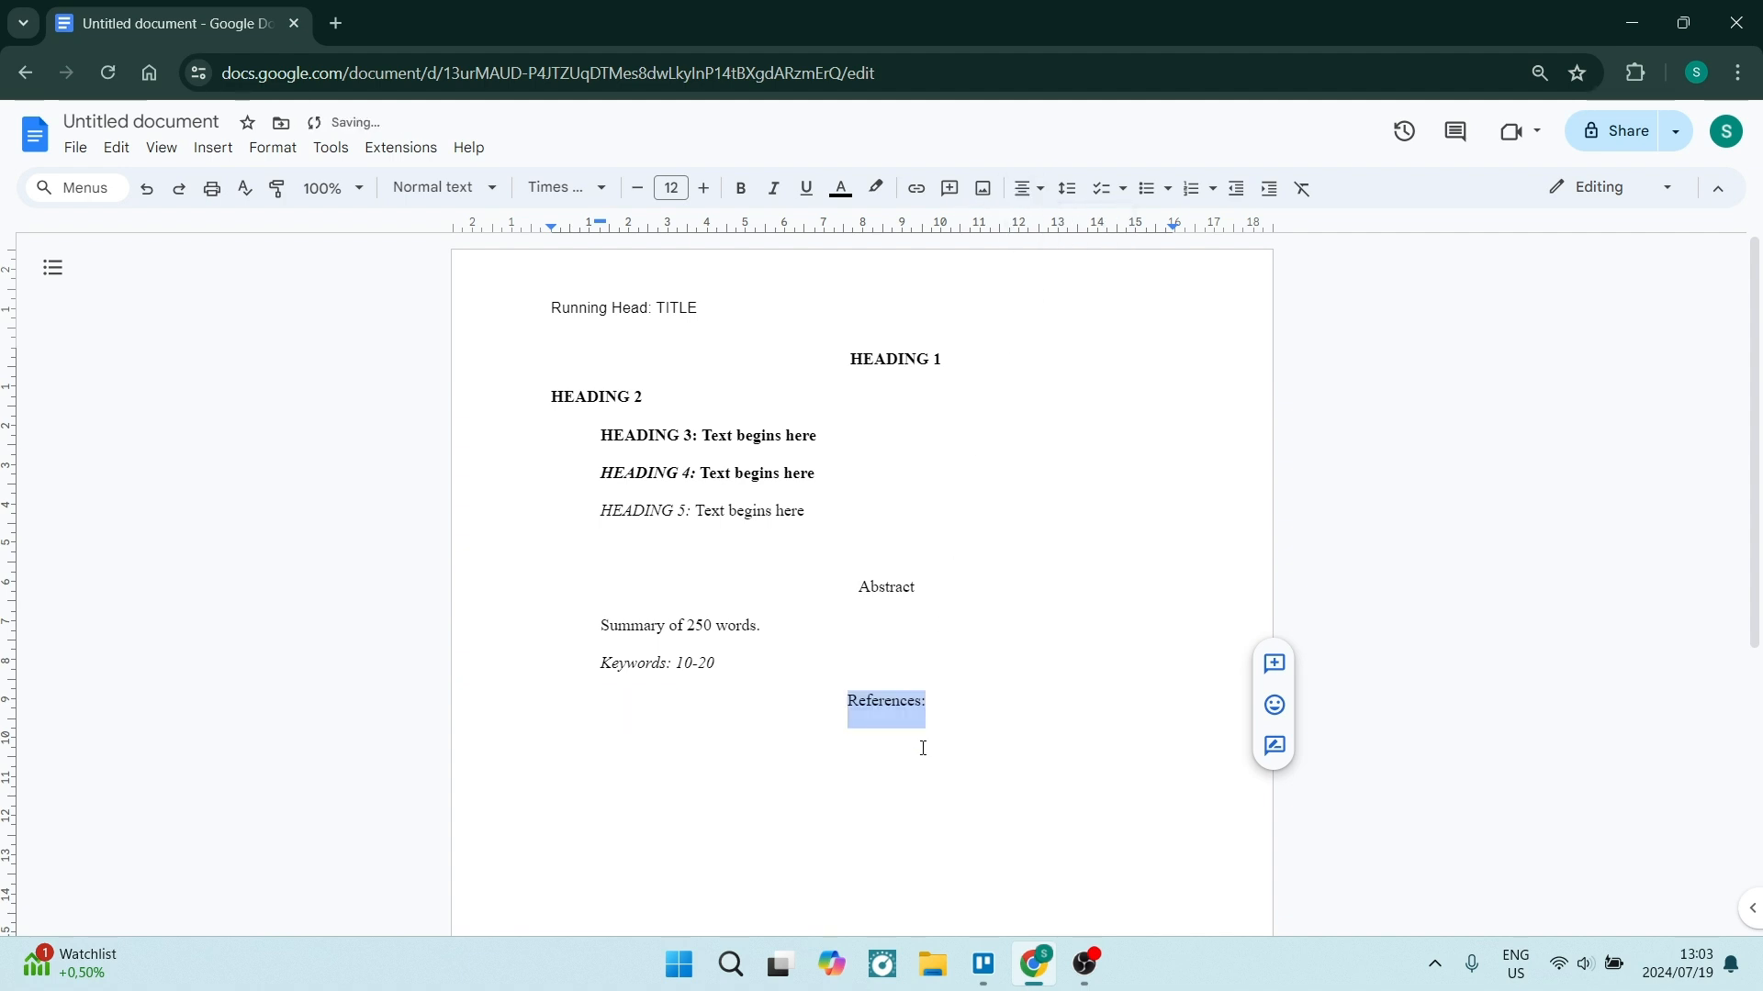
click(985, 715)
Add the left-aligned line "Alphabetical order" below References
key(Return)
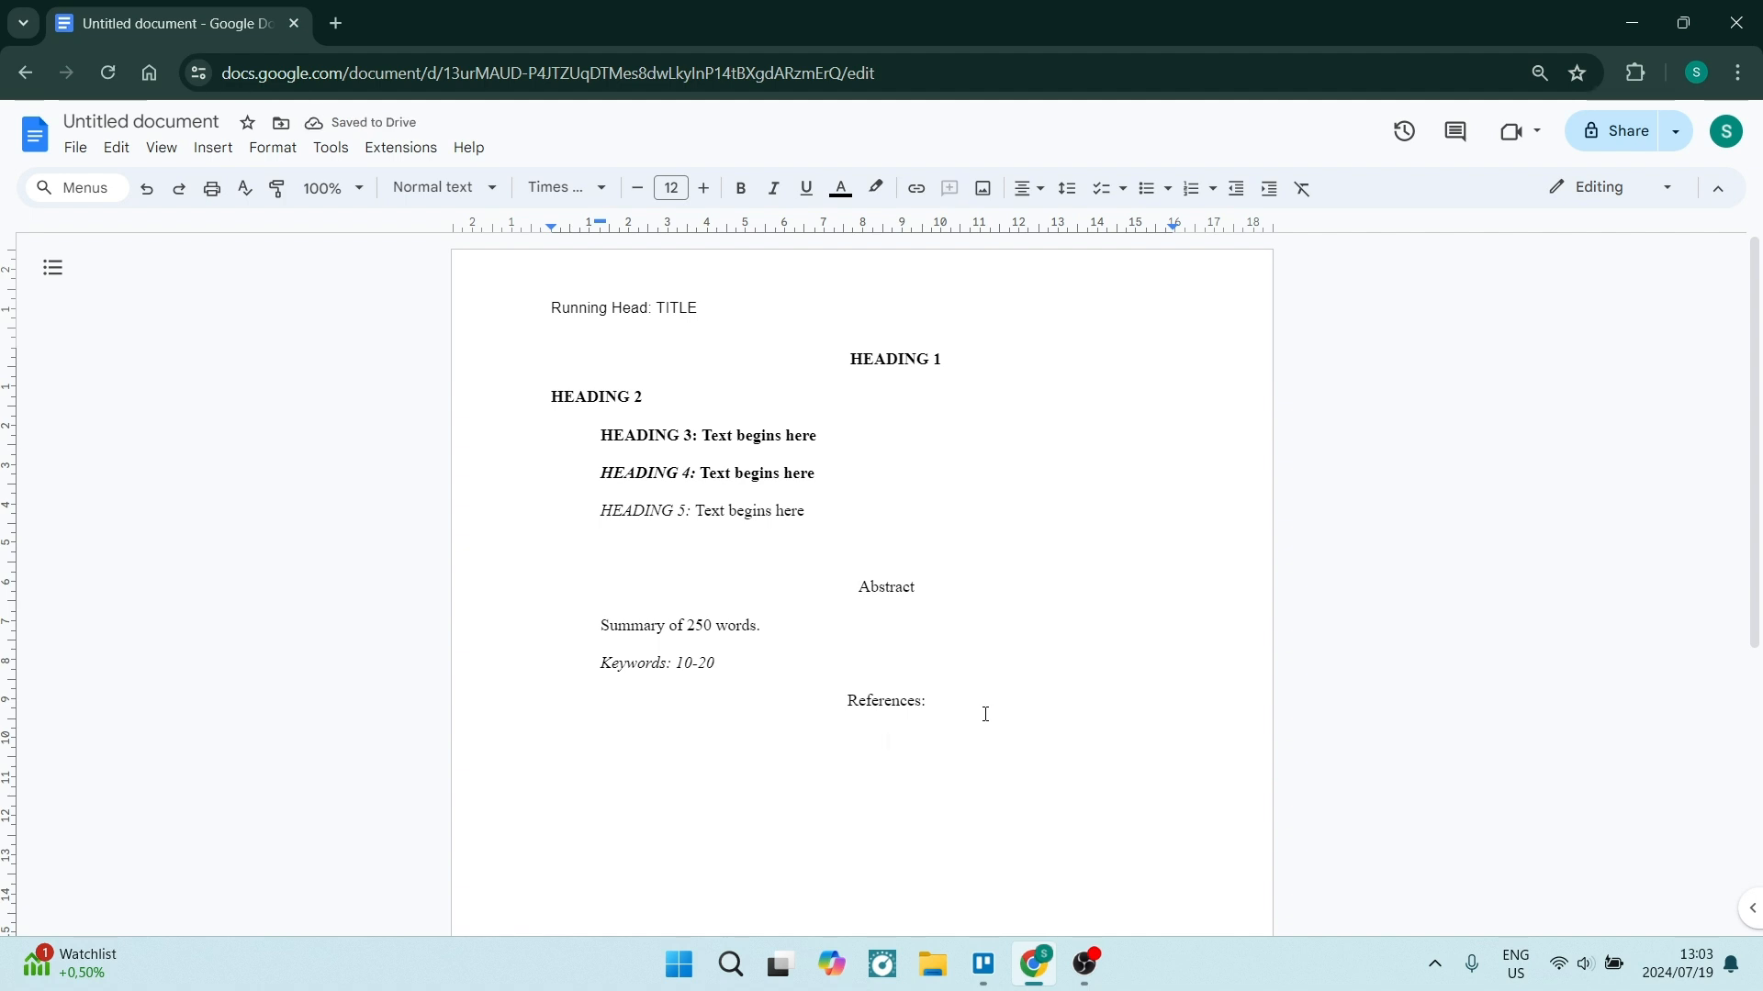
click(1023, 189)
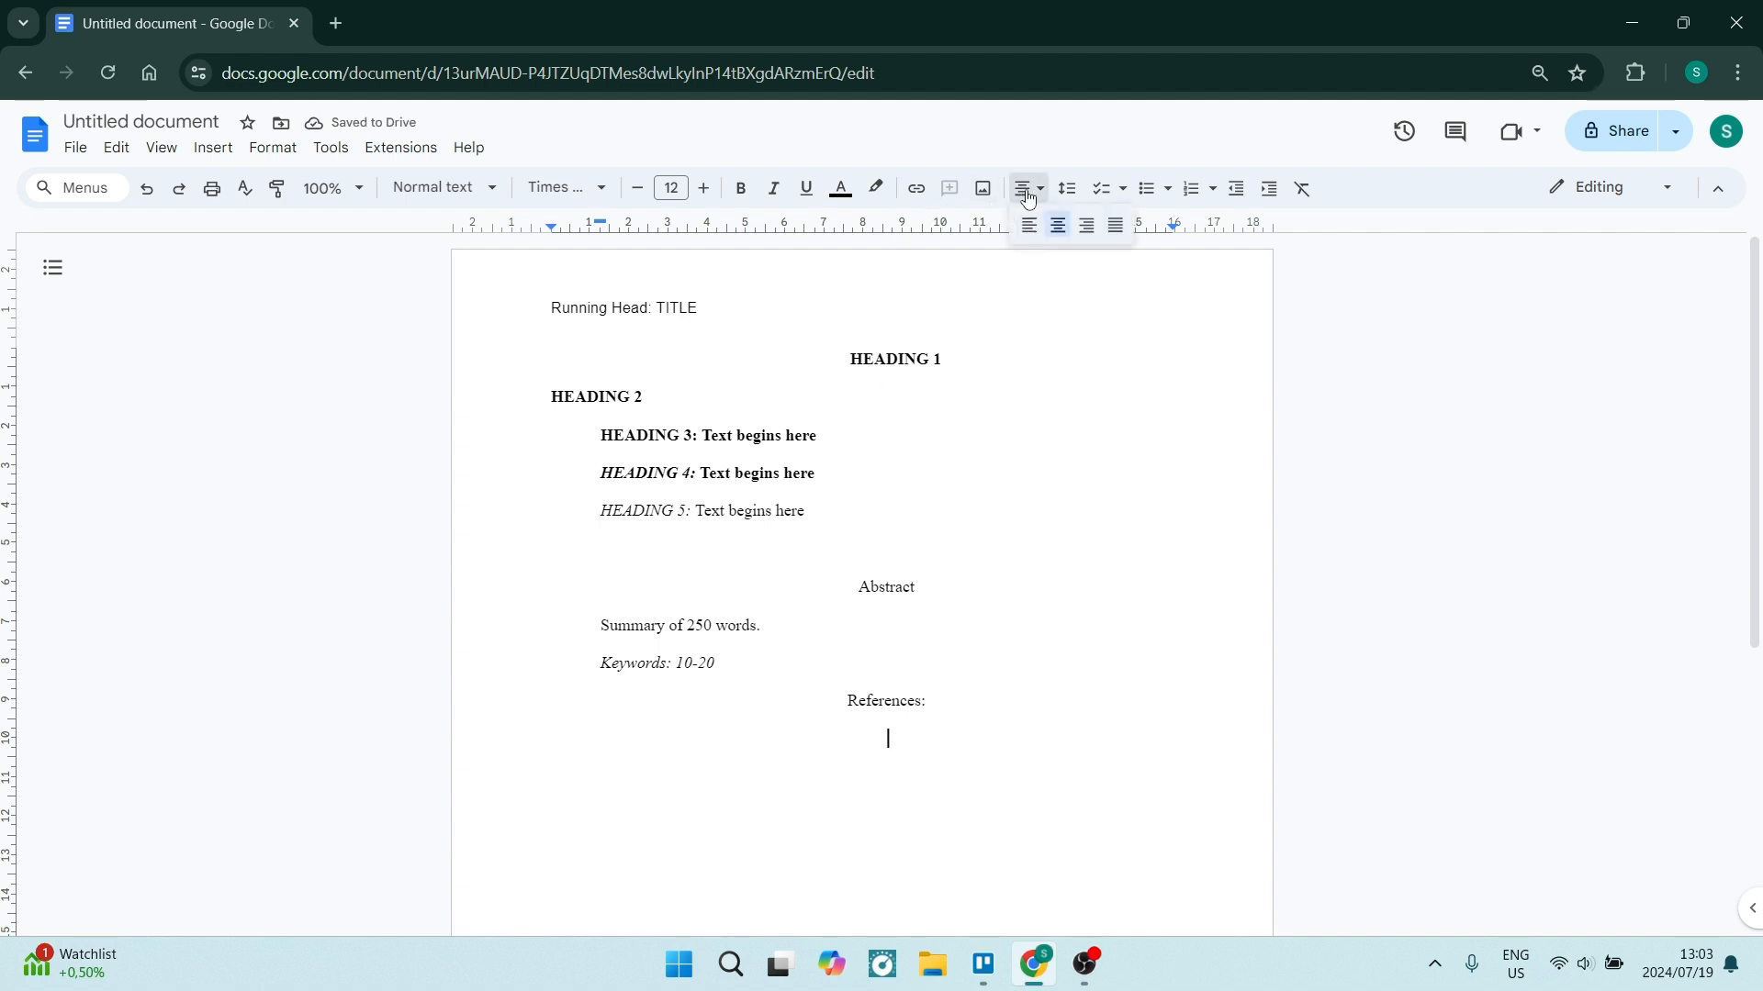
click(1027, 229)
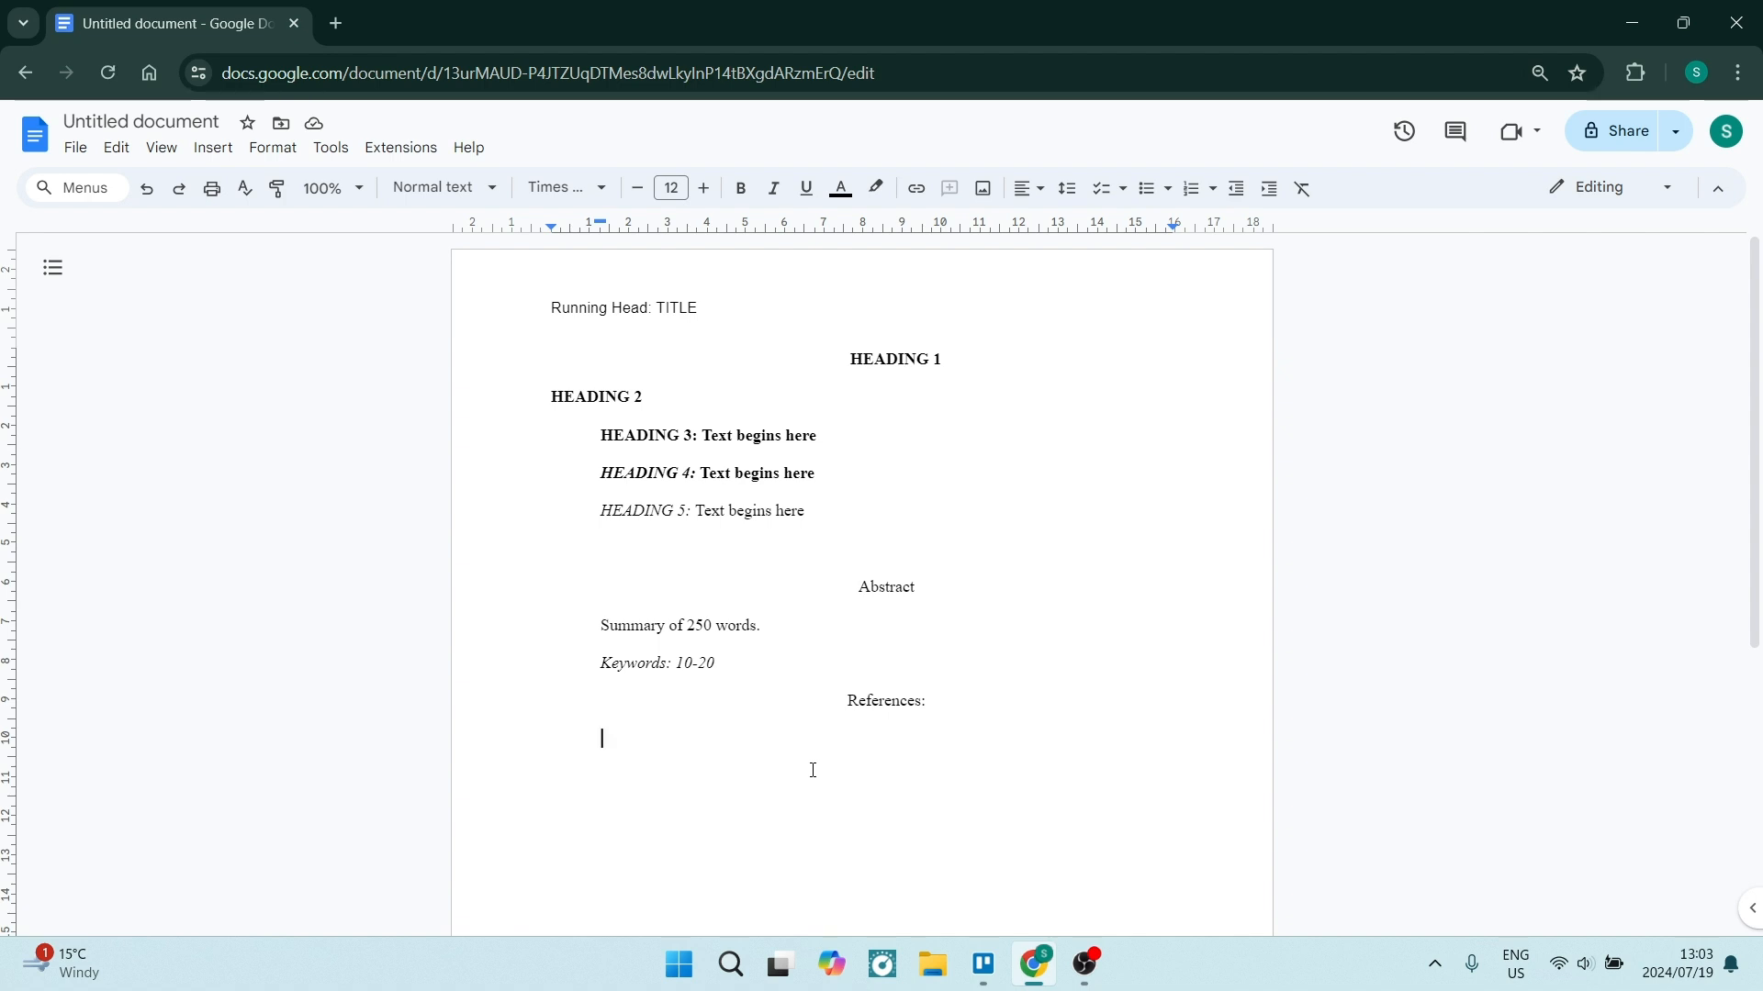
text(Alphabetical order)
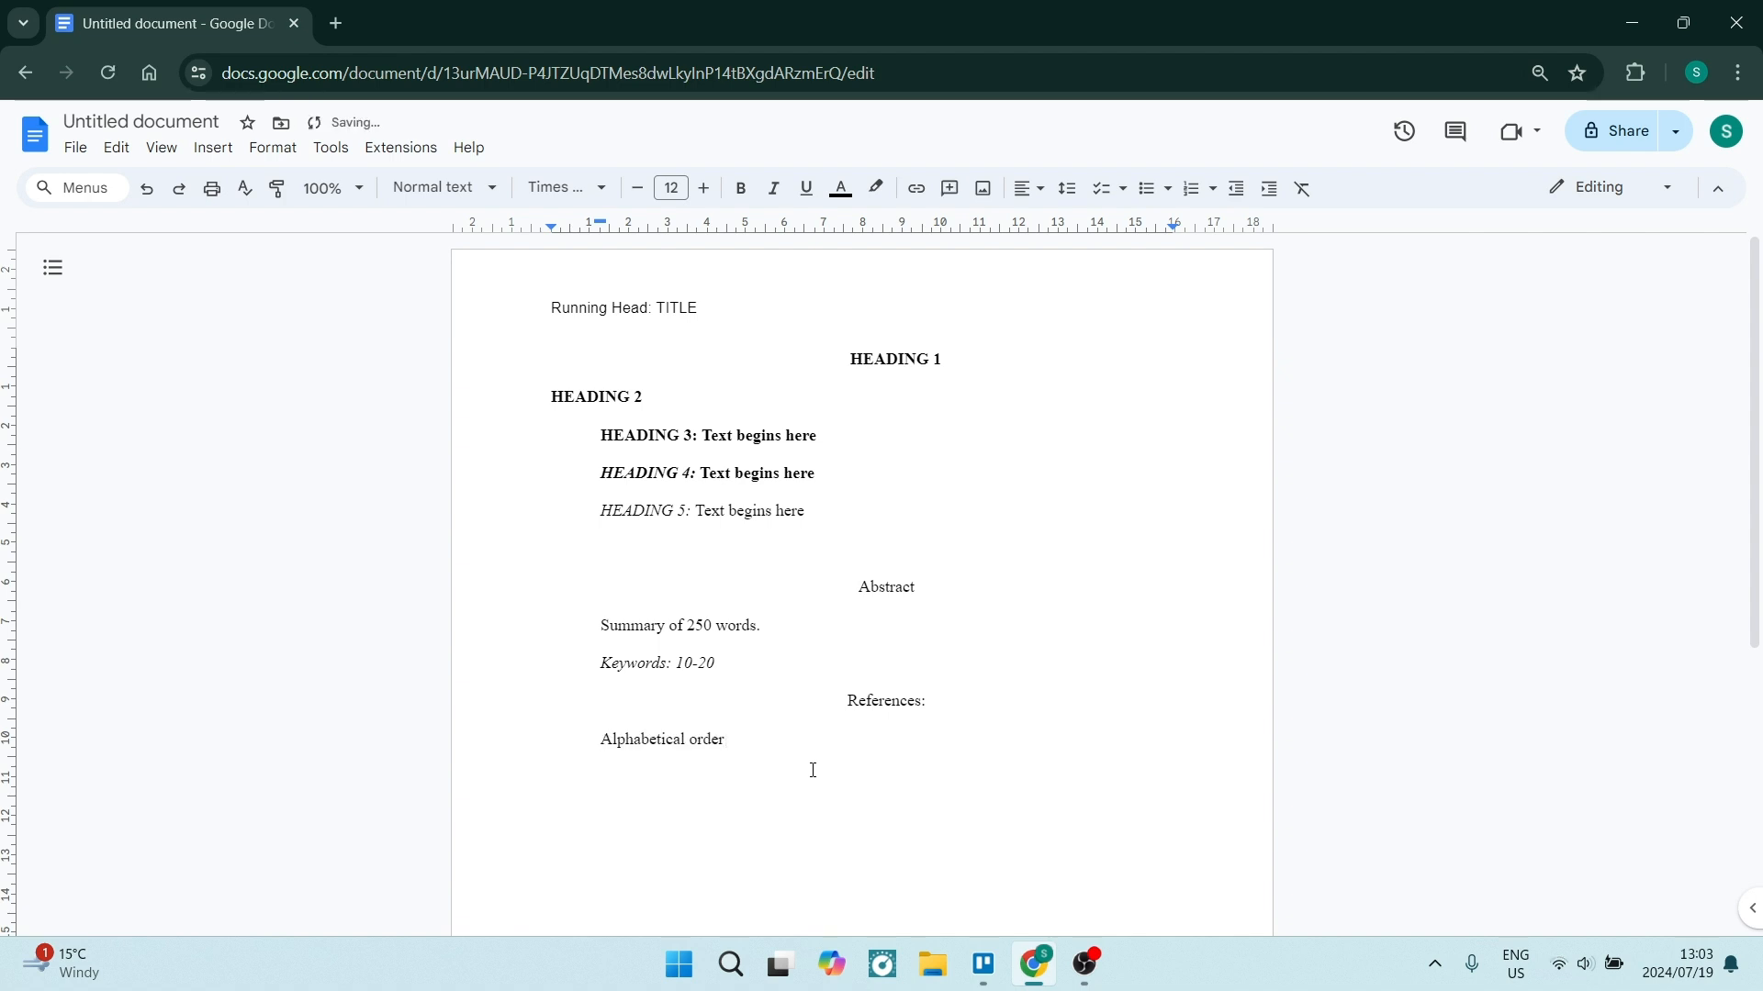
scroll(814, 718, down, 1)
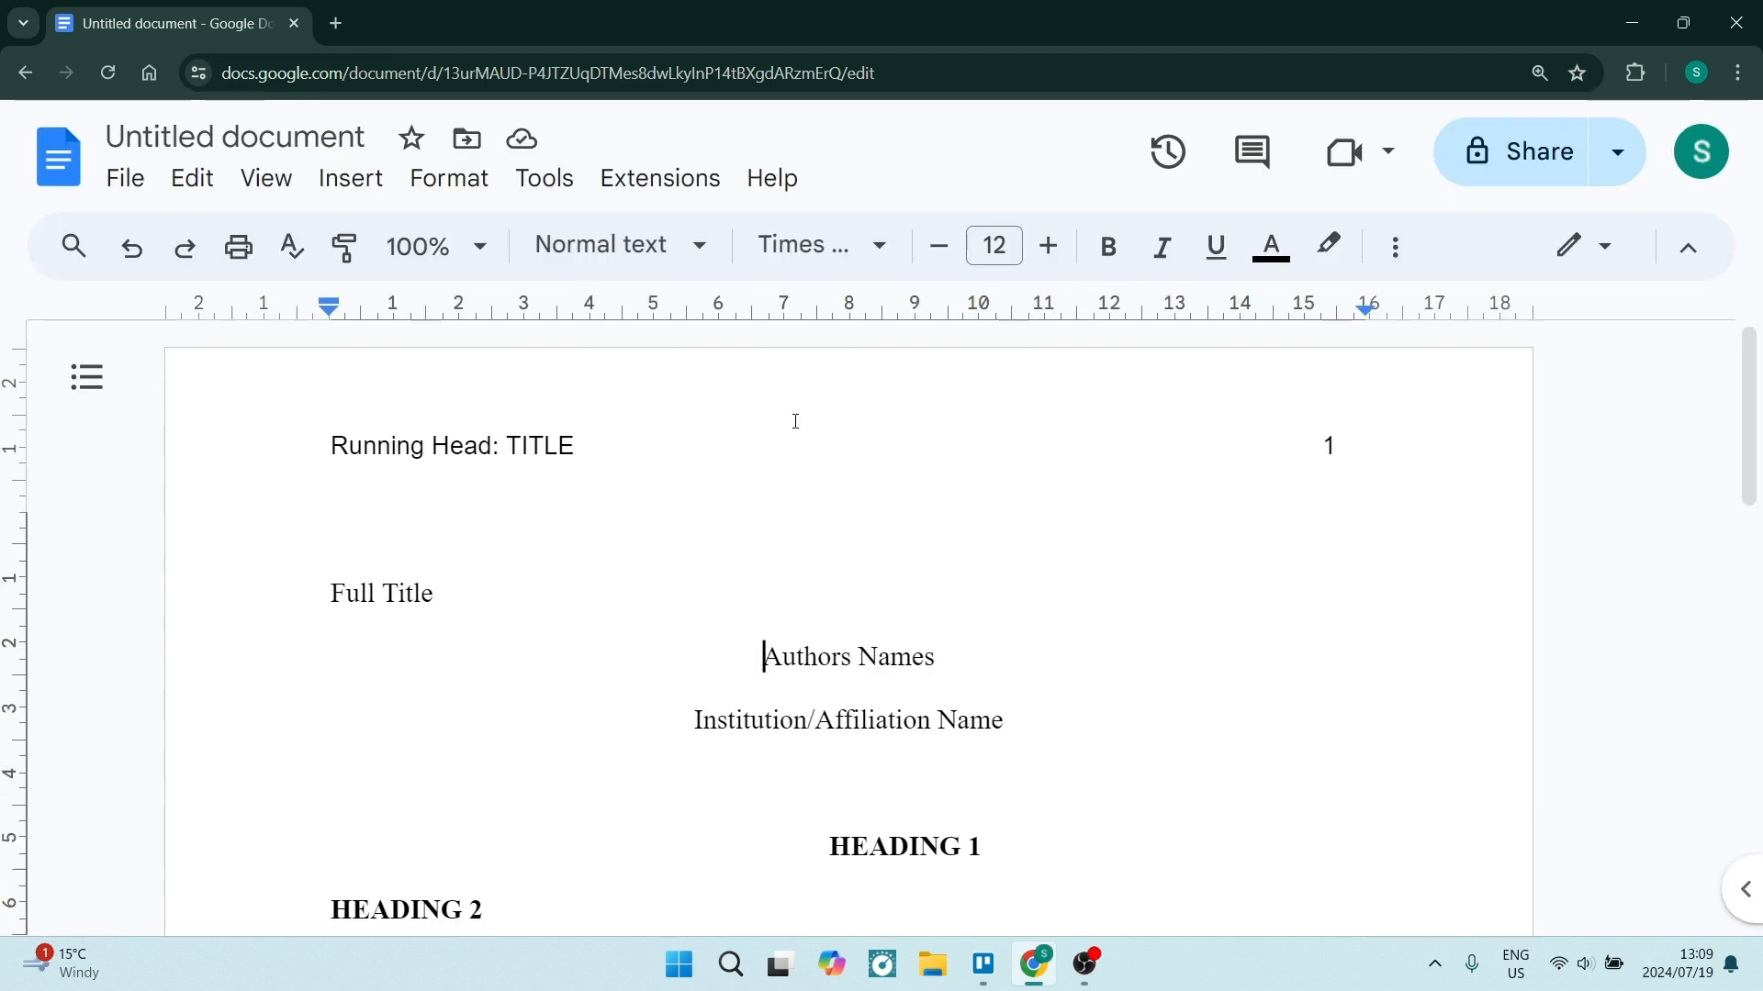
key(ctrl+plus)
key(ctrl+plus)
key(ctrl+plus)
key(ctrl+plus)
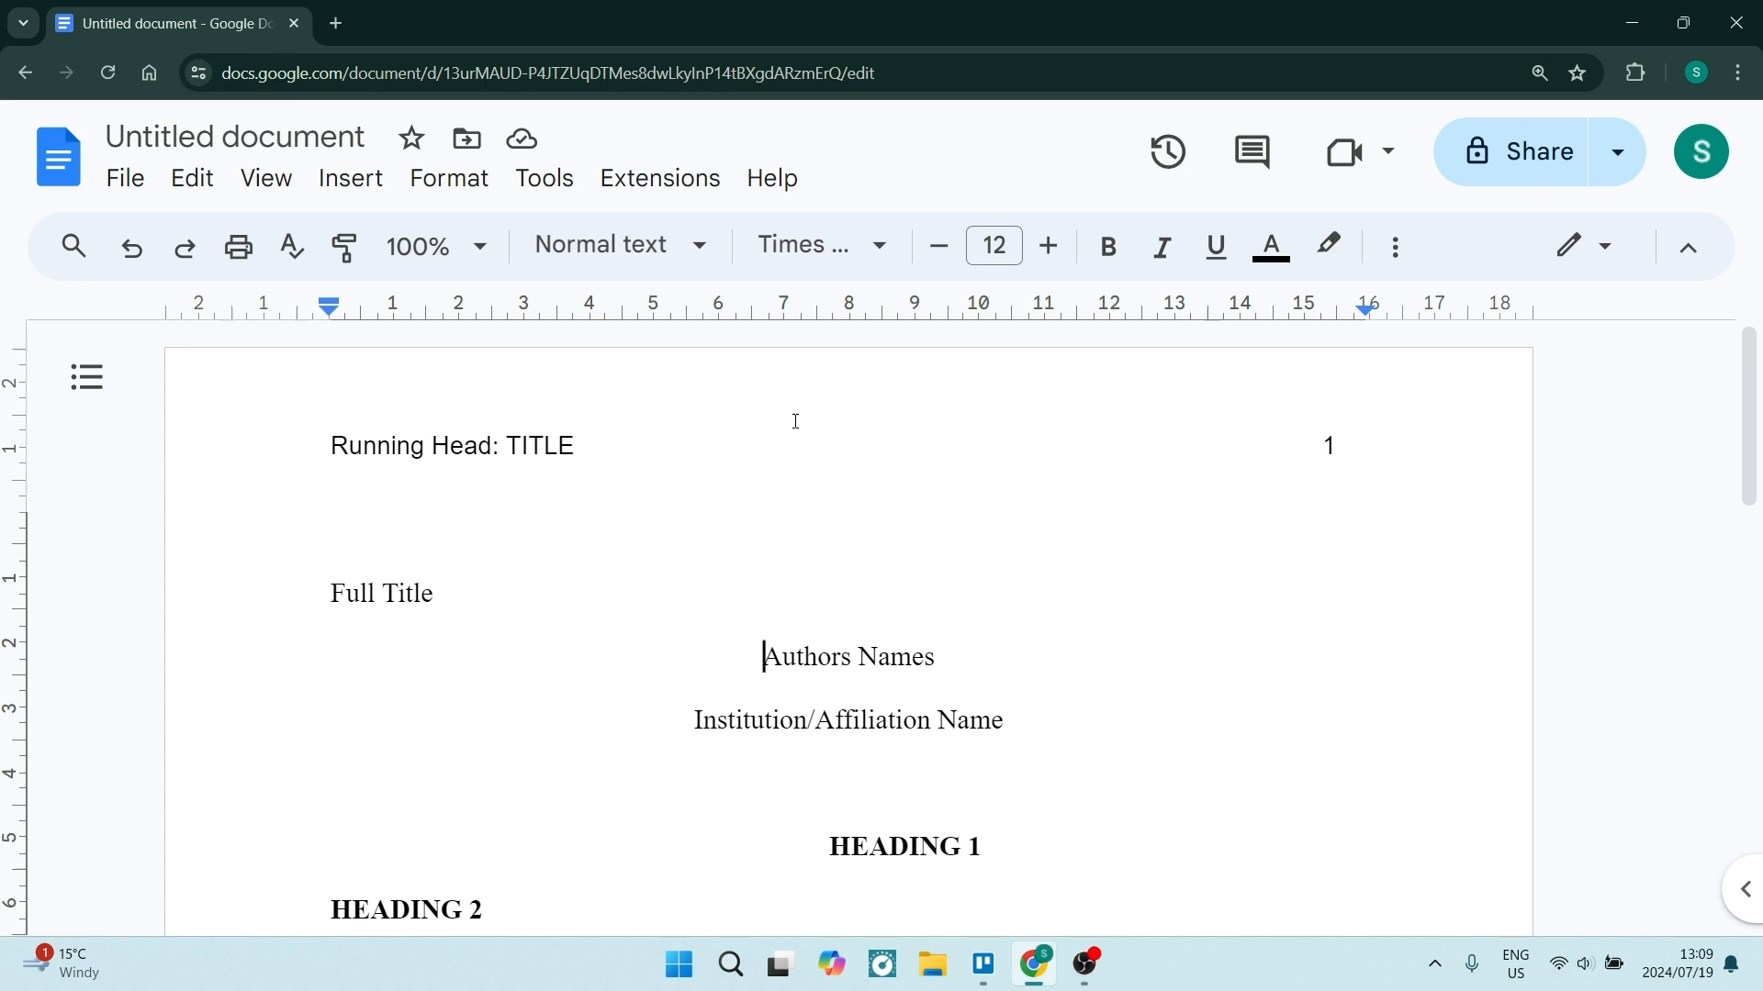